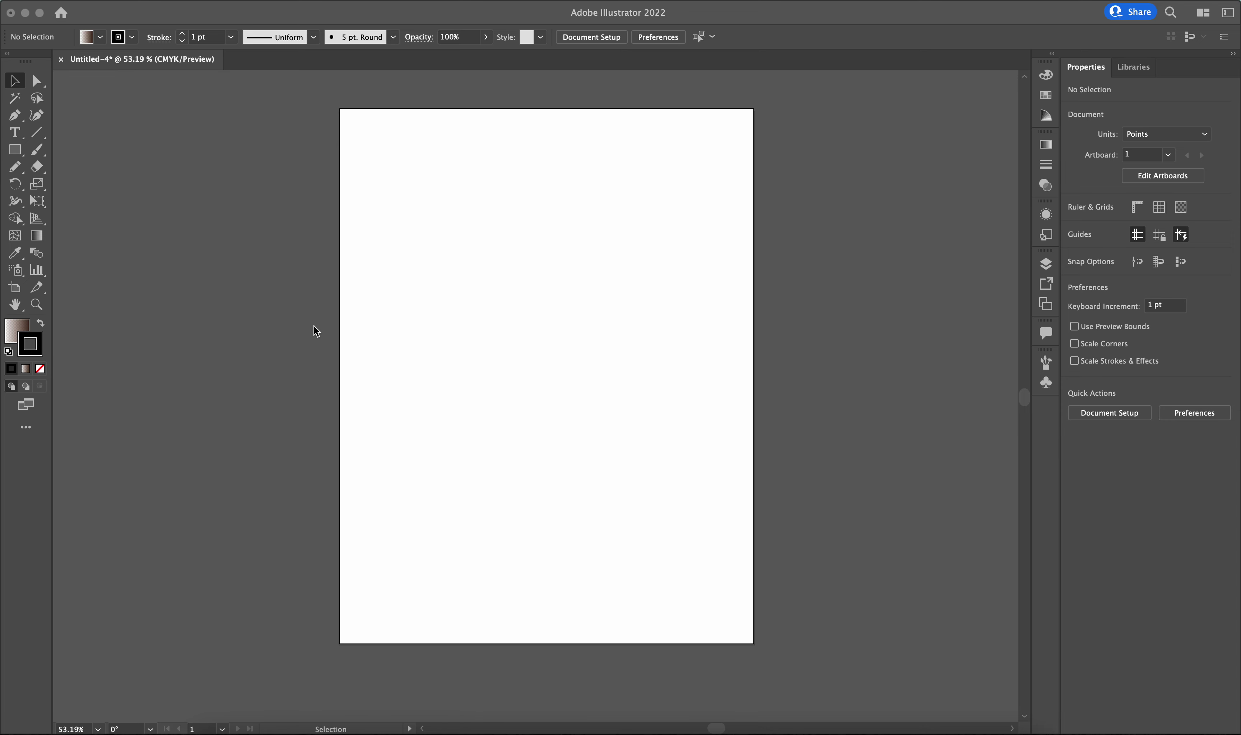
Draw a white-filled 612 × 792 pt rectangle spanning the whole artboard.
left_click(171, 196)
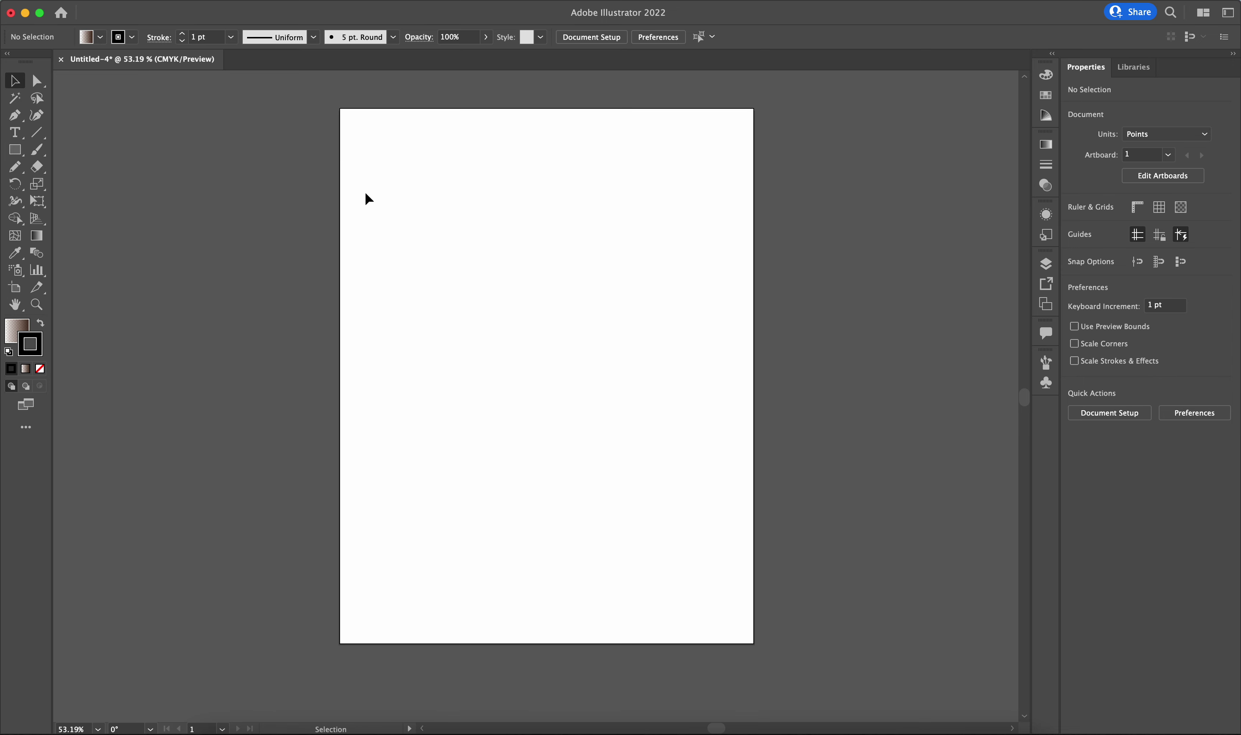
left_click(20, 153)
left_click(14, 328)
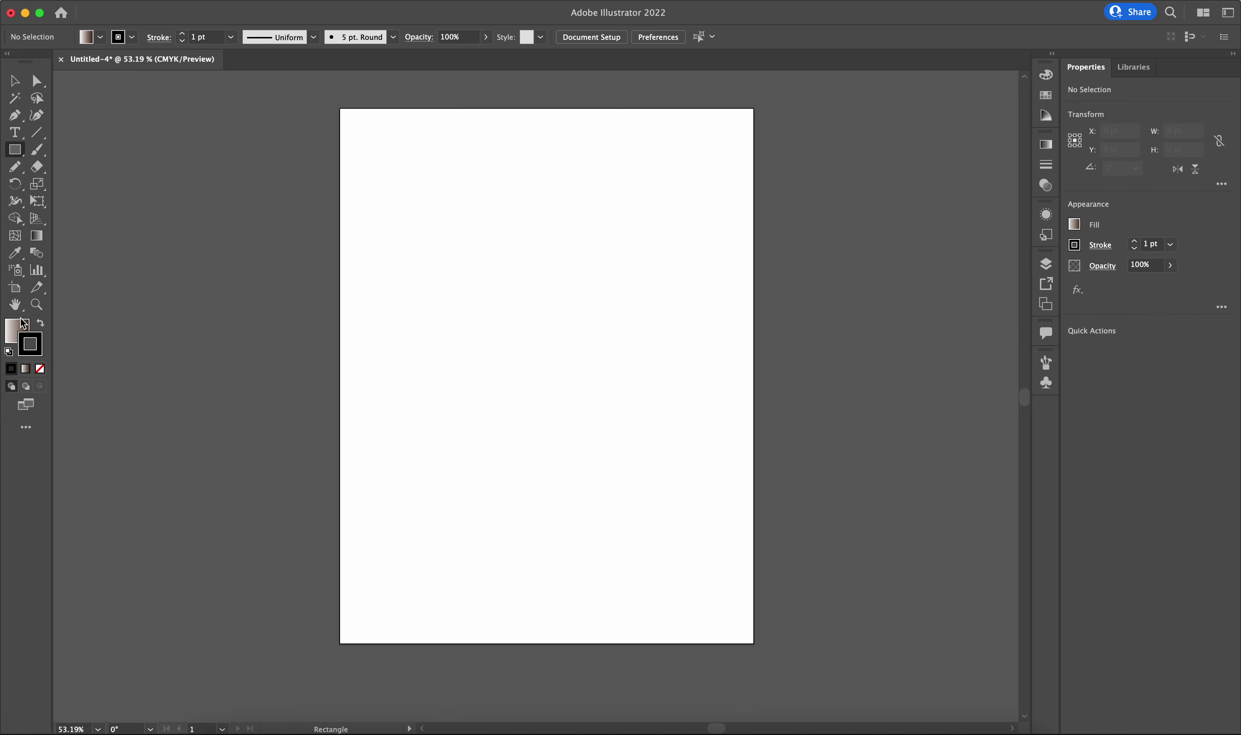
left_click(920, 73)
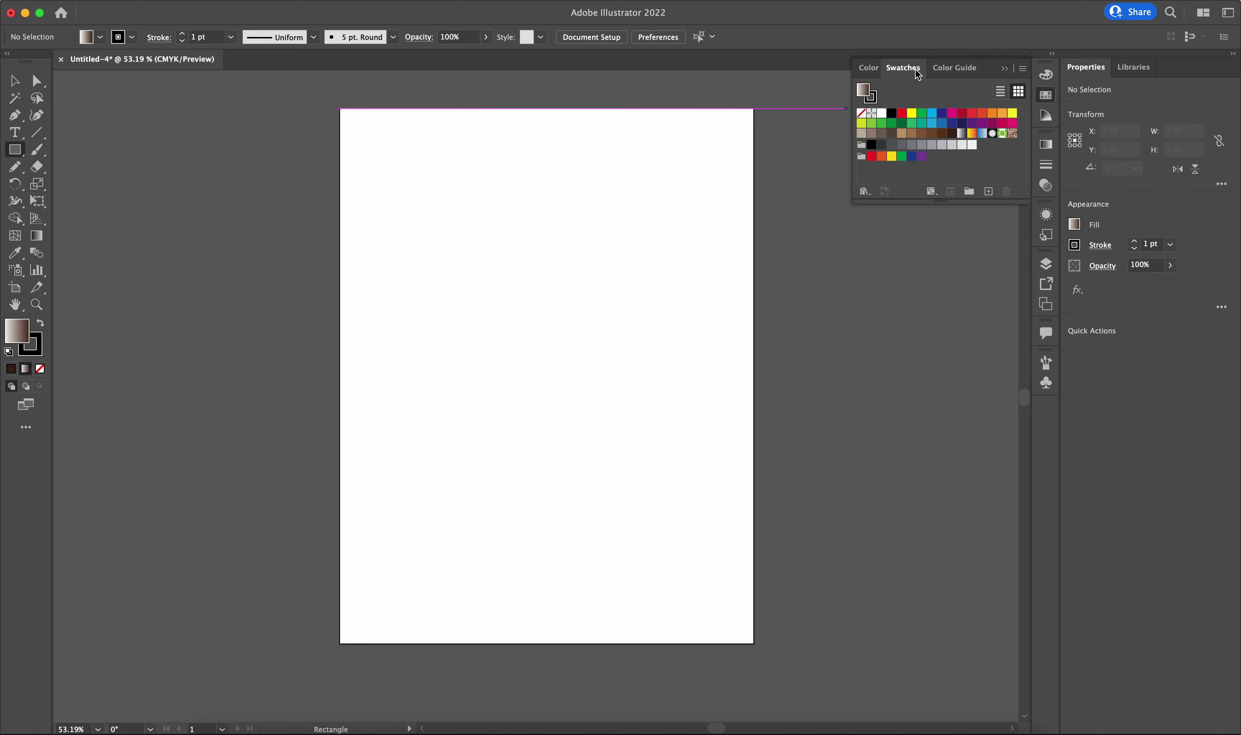
left_click(876, 113)
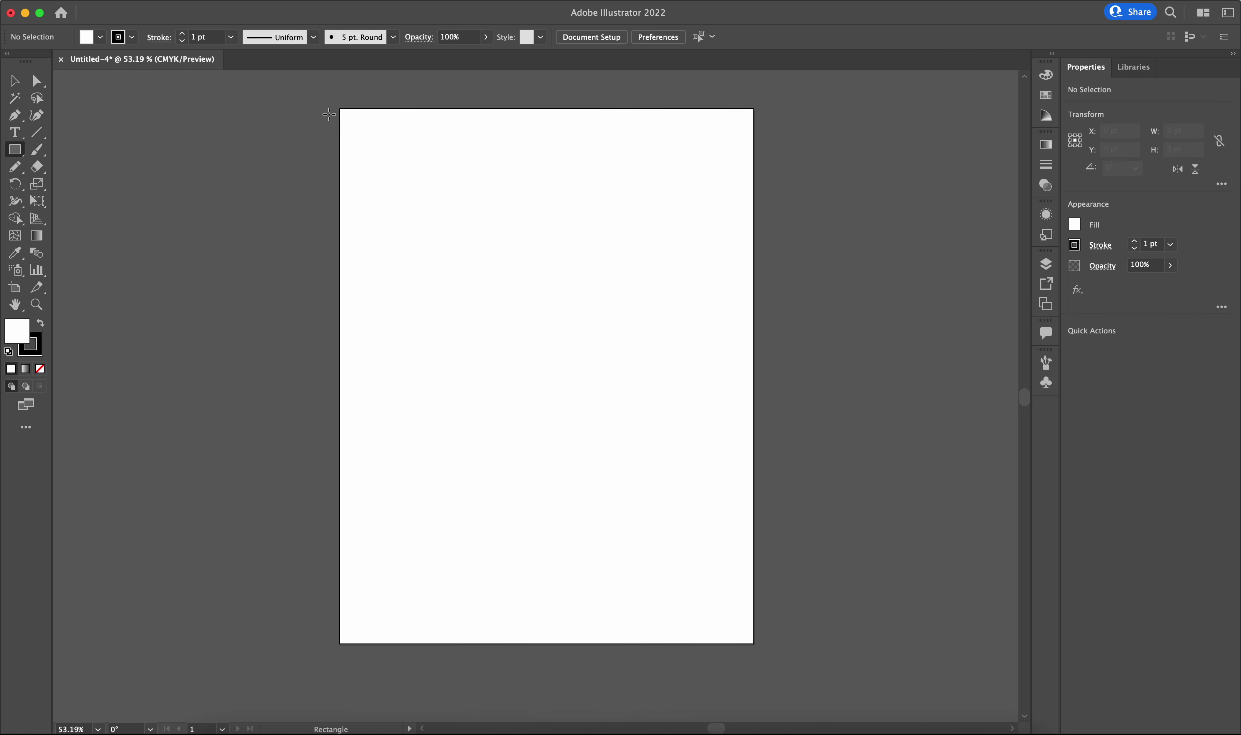
mouse_move(340, 108)
left_mouse_down()
mouse_move(429, 219)
mouse_move(615, 517)
mouse_move(754, 644)
left_mouse_up()
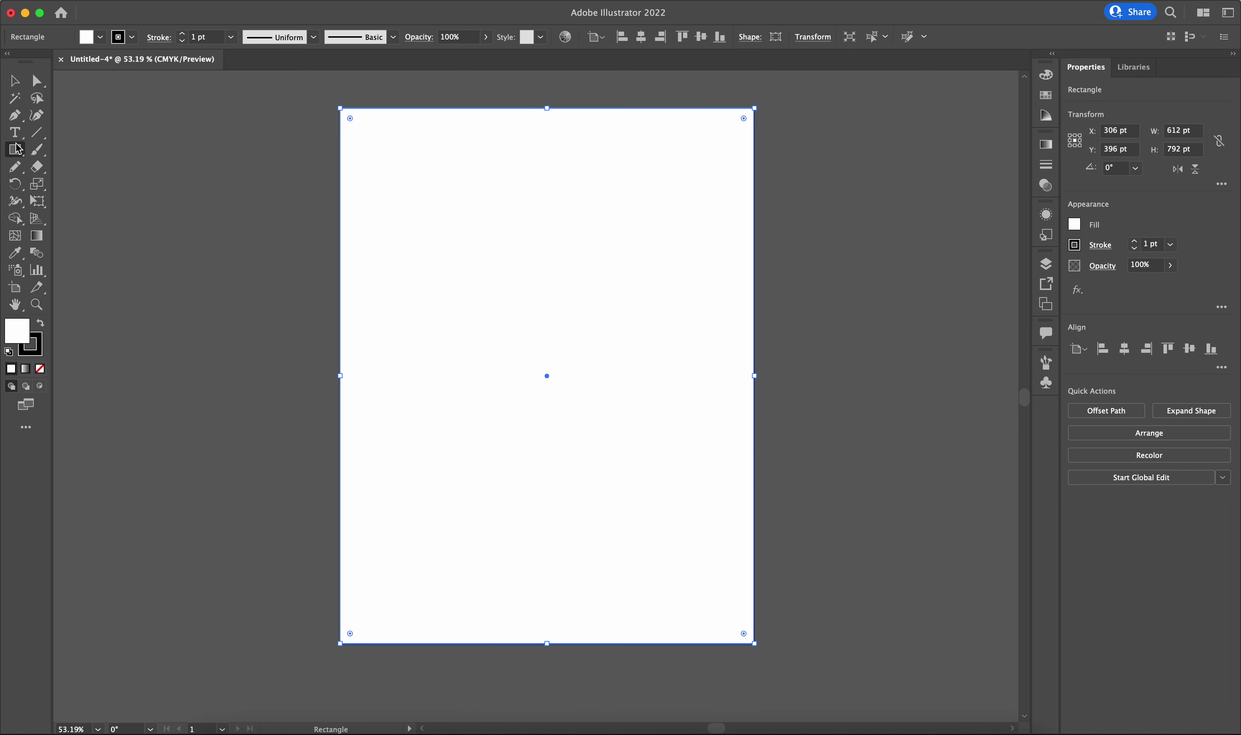
Apply a linear gradient to the rectangle, running vertically from white at top to dark at bottom.
left_click(25, 370)
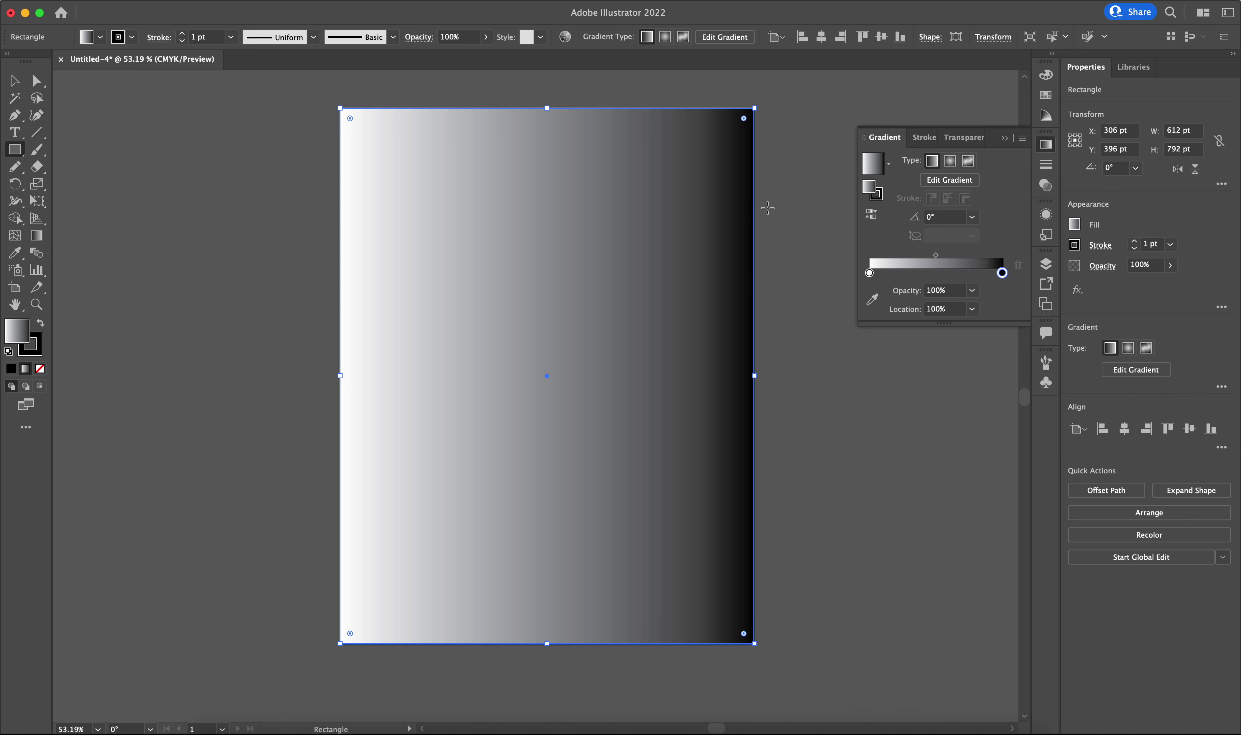
left_click(945, 180)
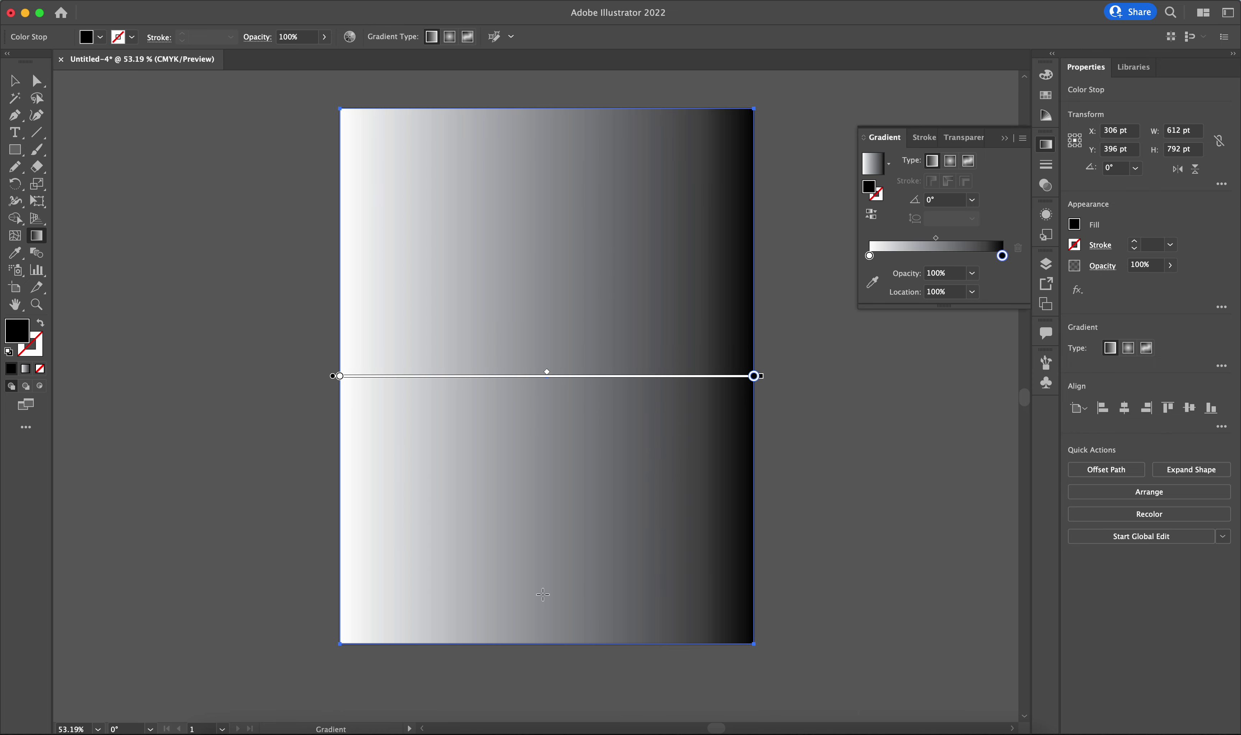
left_click_drag(544, 605, 550, 98)
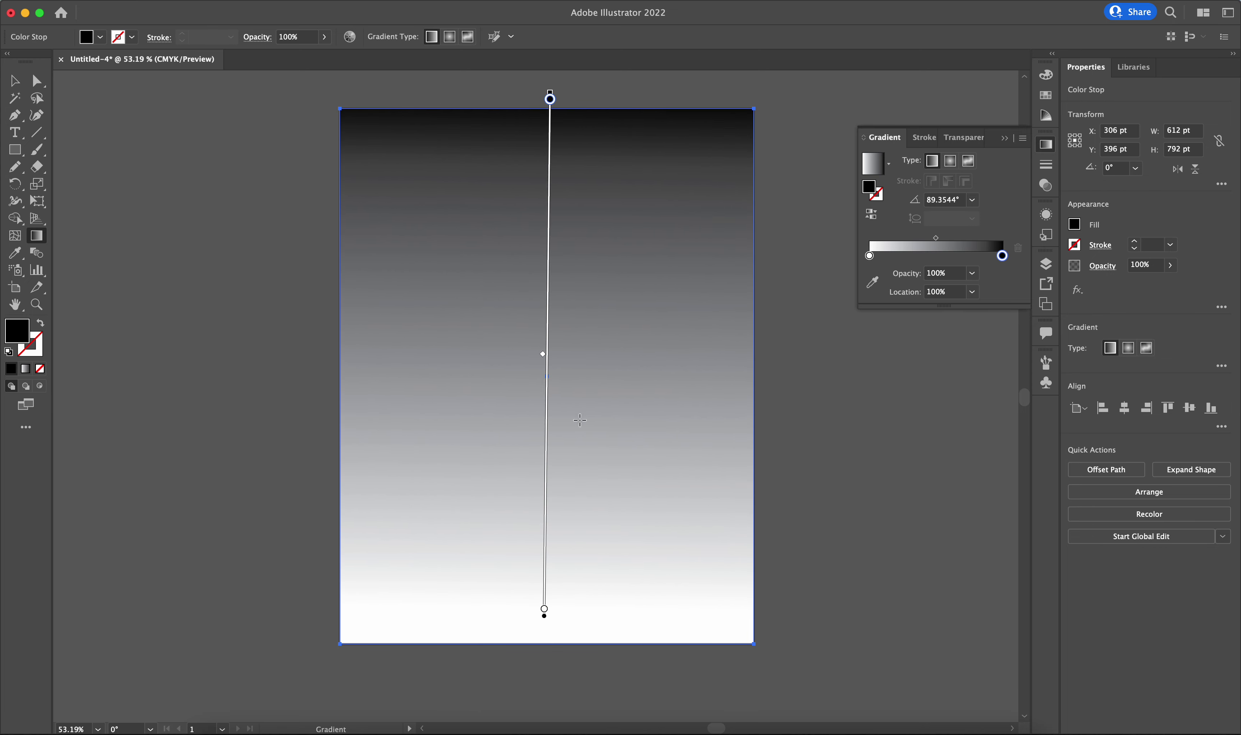
key("super+z")
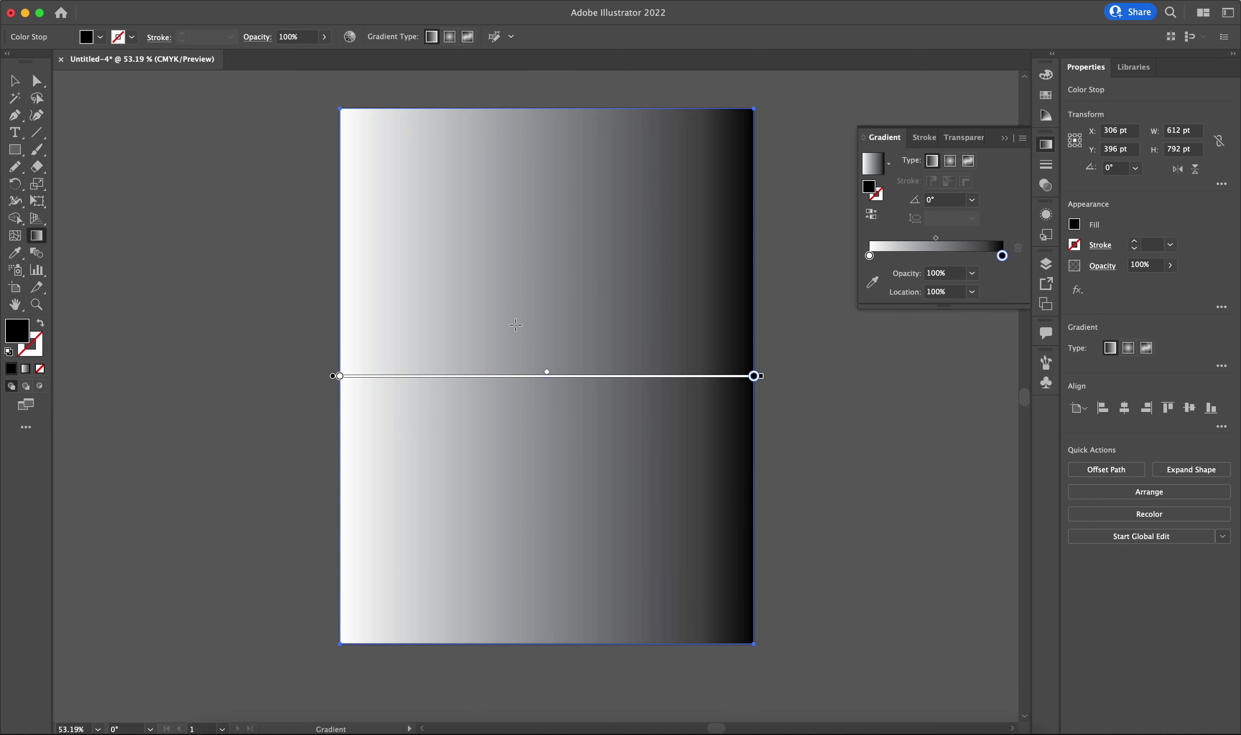
left_click_drag(545, 119, 552, 713)
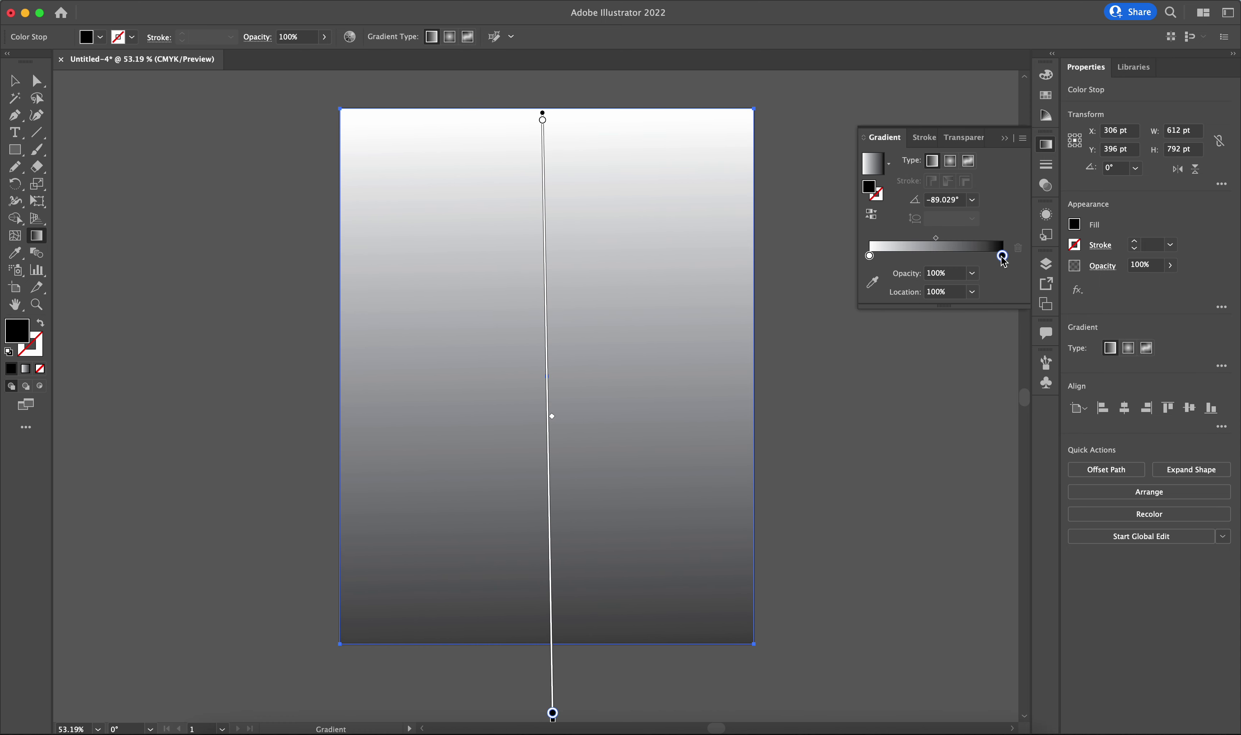
Set the gradient's top stop to the yellow swatch.
left_click(870, 256)
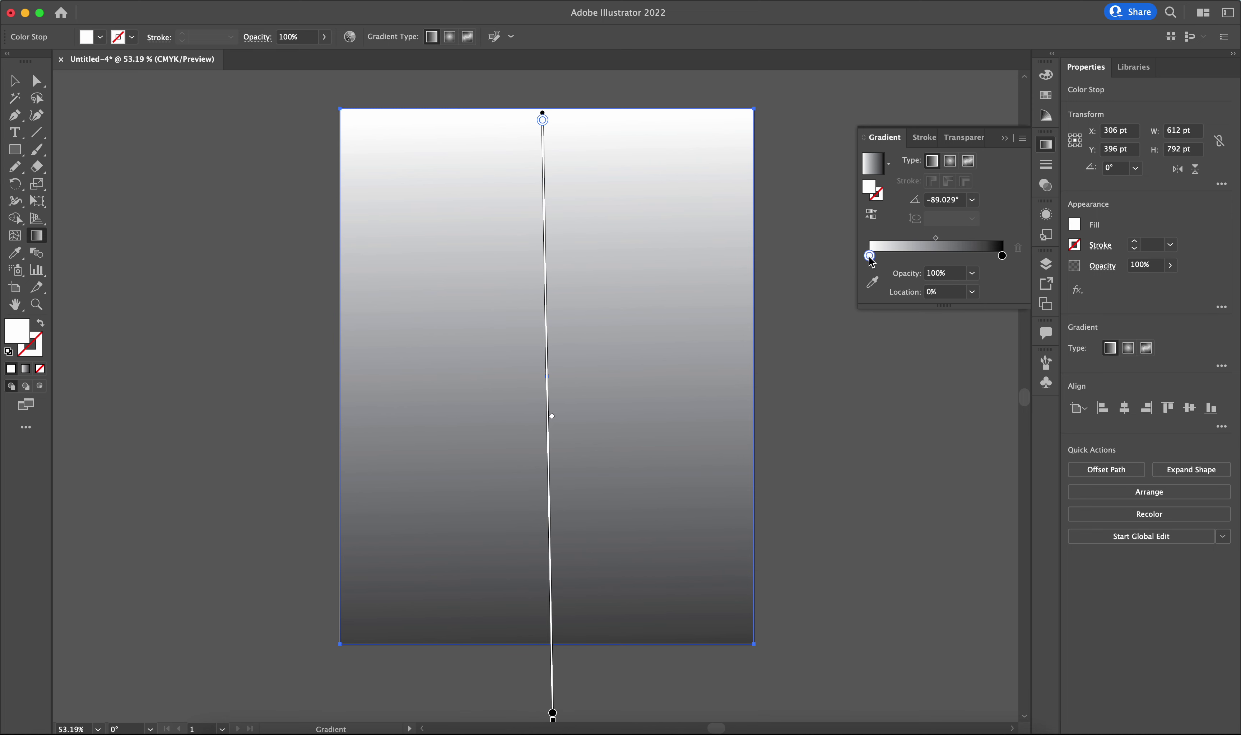
double_click(870, 257)
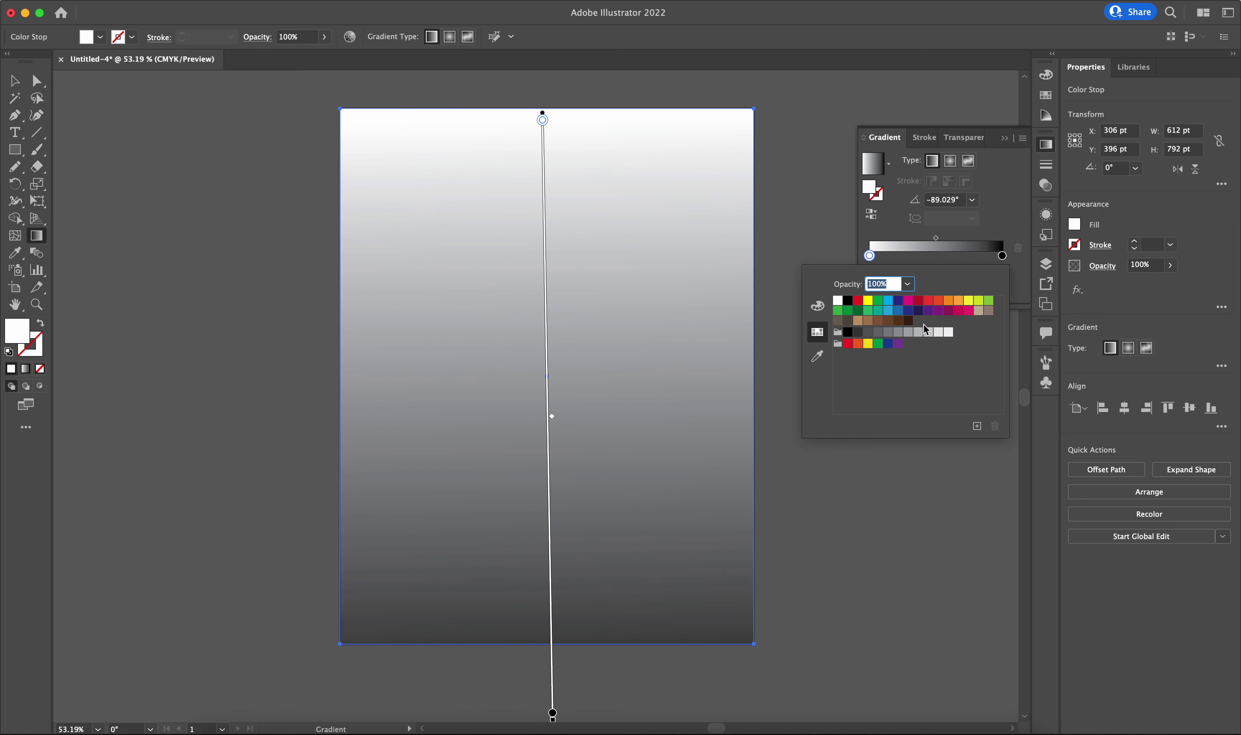
left_click(969, 303)
left_click(978, 302)
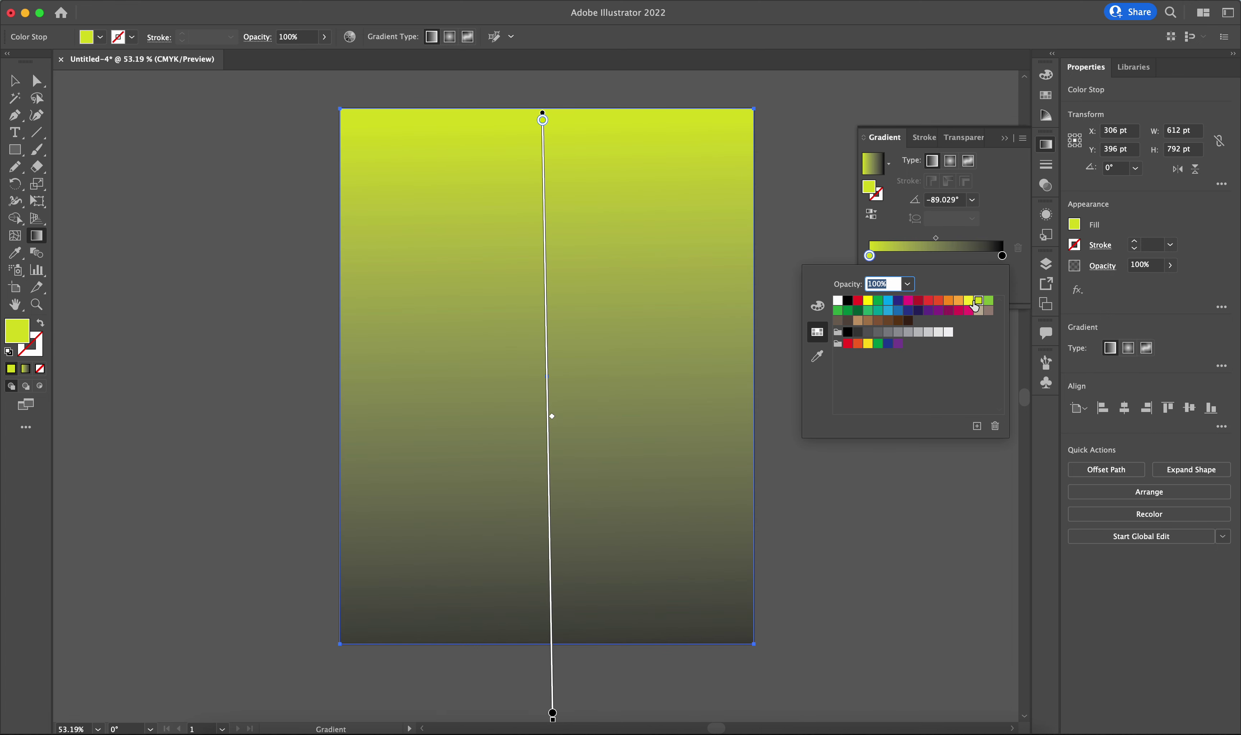
left_click(968, 302)
left_click(978, 302)
left_click(969, 302)
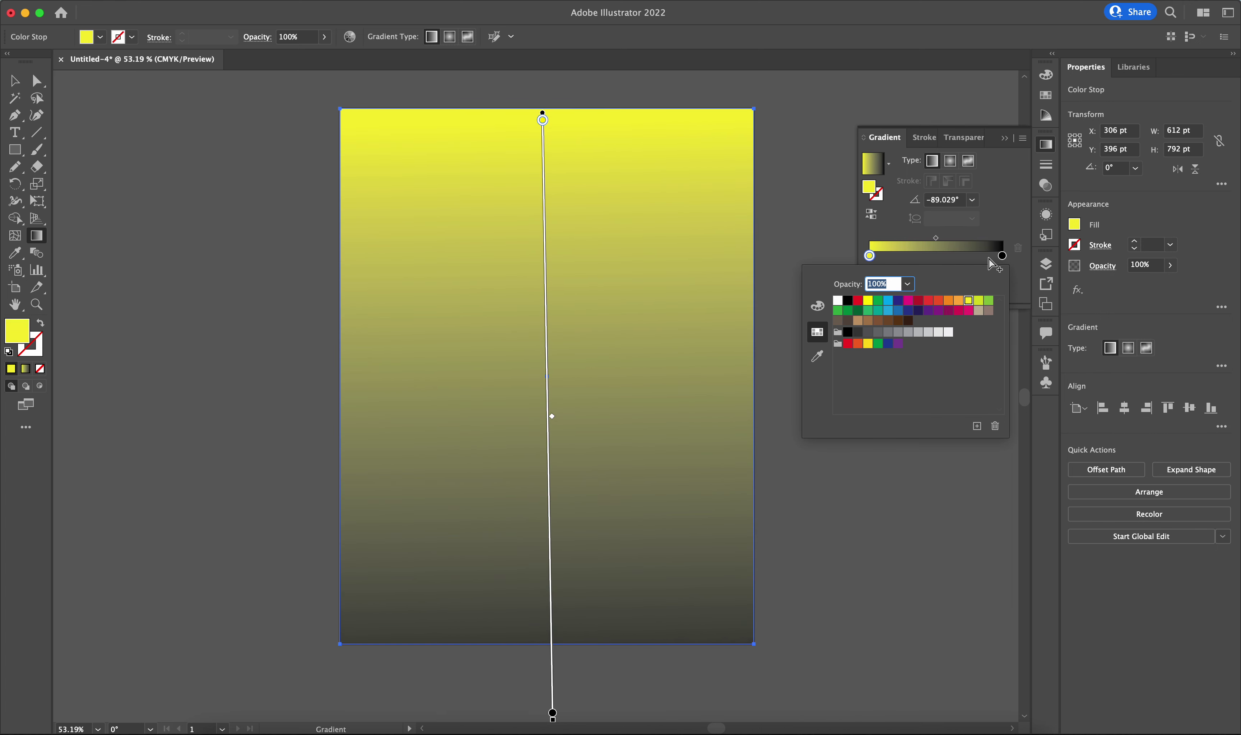
Set the bottom stop to dark red and drag it up the gradient.
left_click(1002, 256)
double_click(1002, 256)
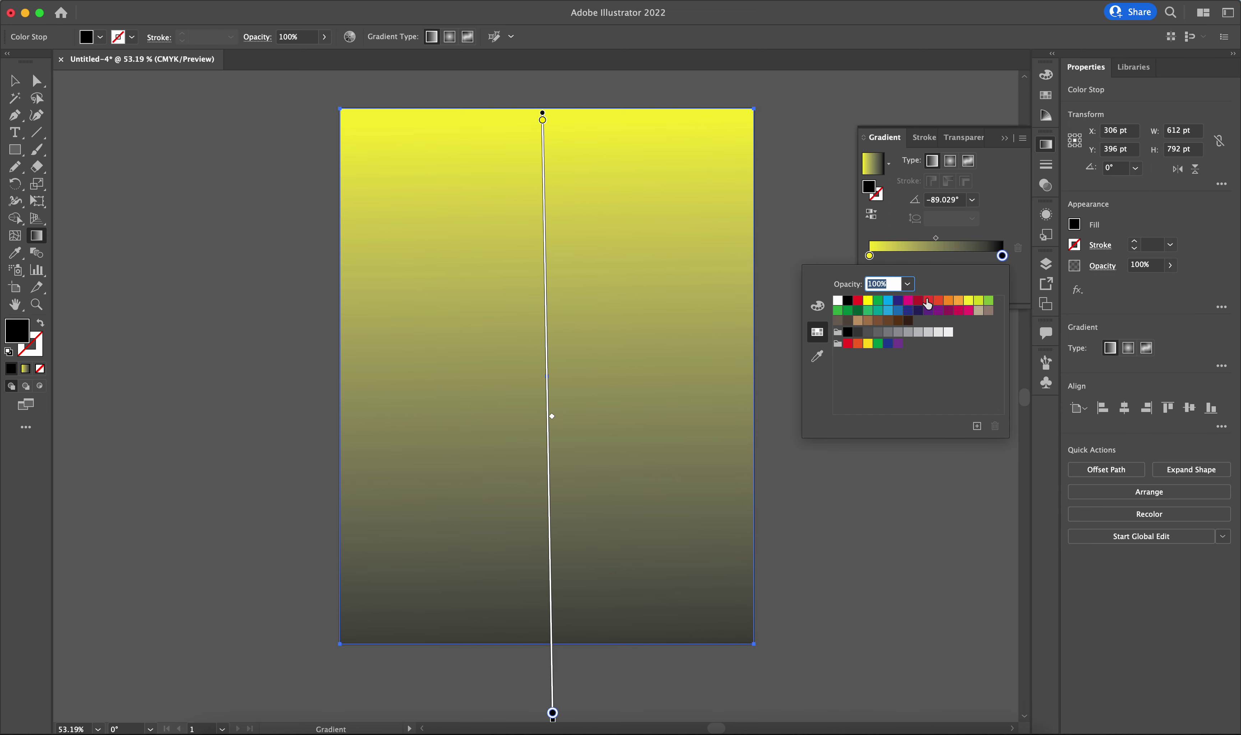
left_click(928, 303)
left_click(938, 302)
left_click(918, 302)
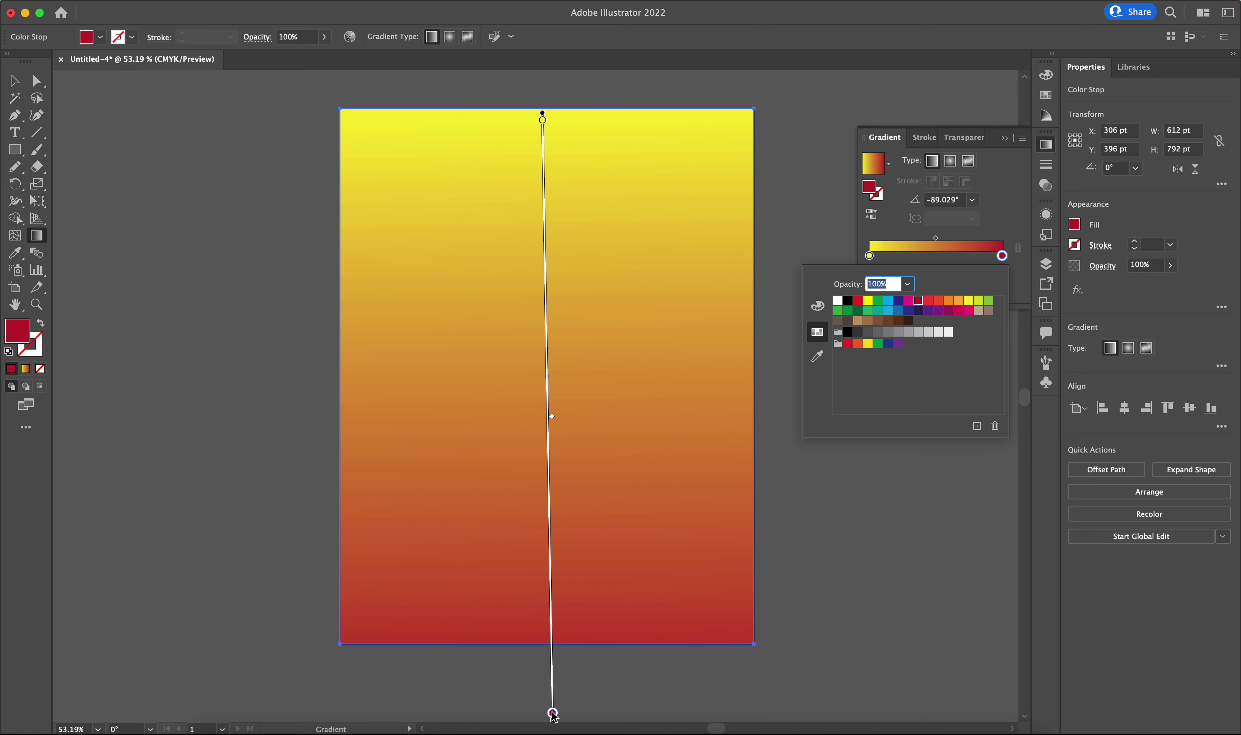
left_click_drag(552, 715, 551, 591)
Give the yellow stop 60% opacity, close the gradient settings, and deselect.
left_click(869, 257)
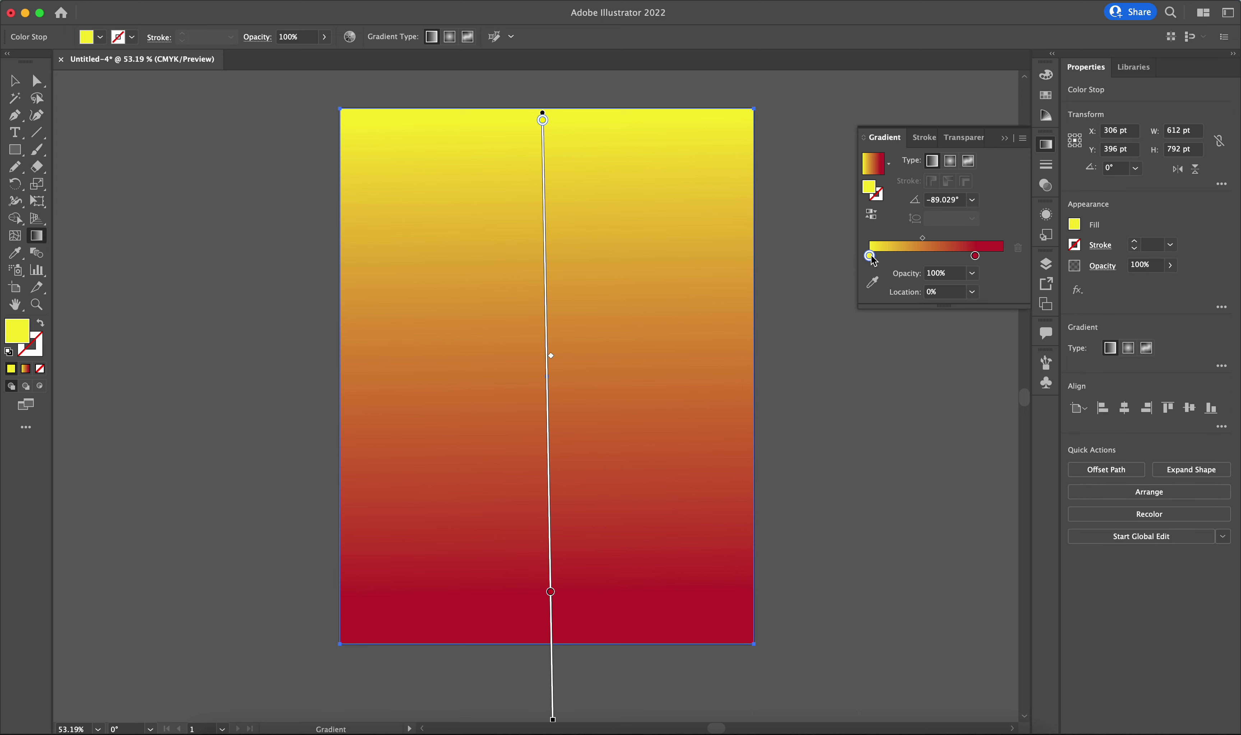
left_click(972, 274)
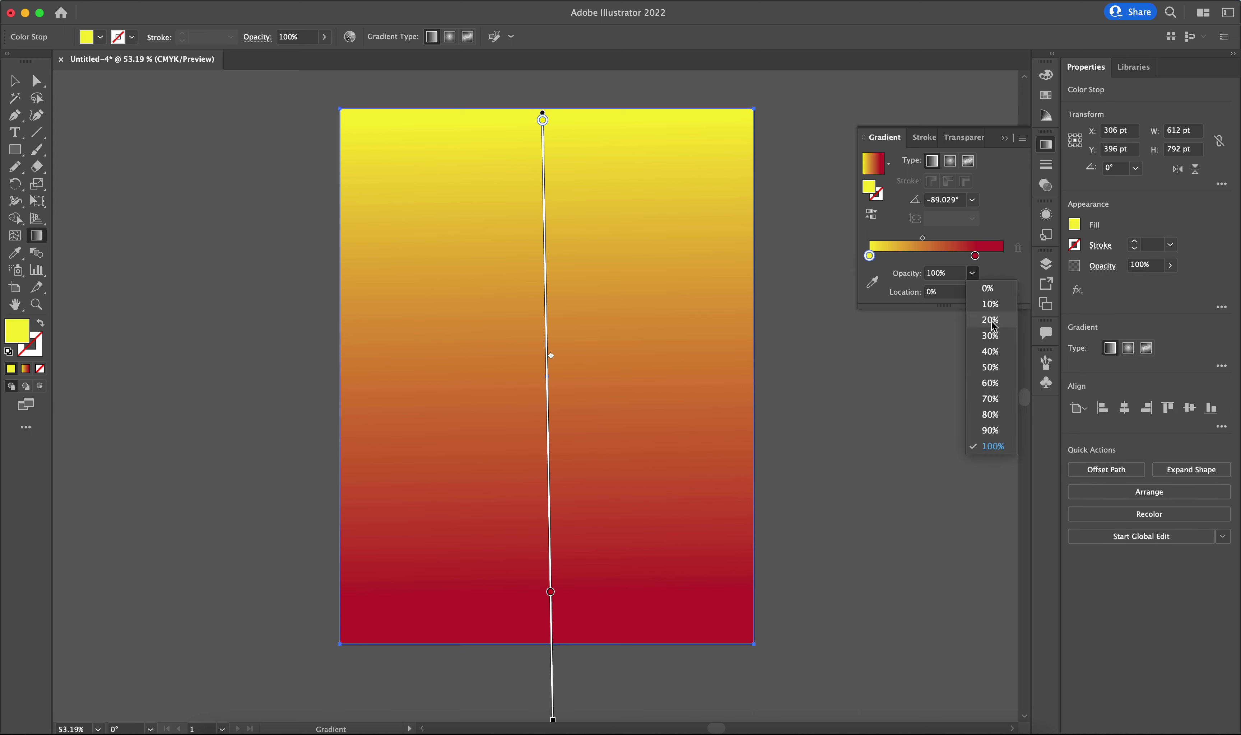
left_click(990, 384)
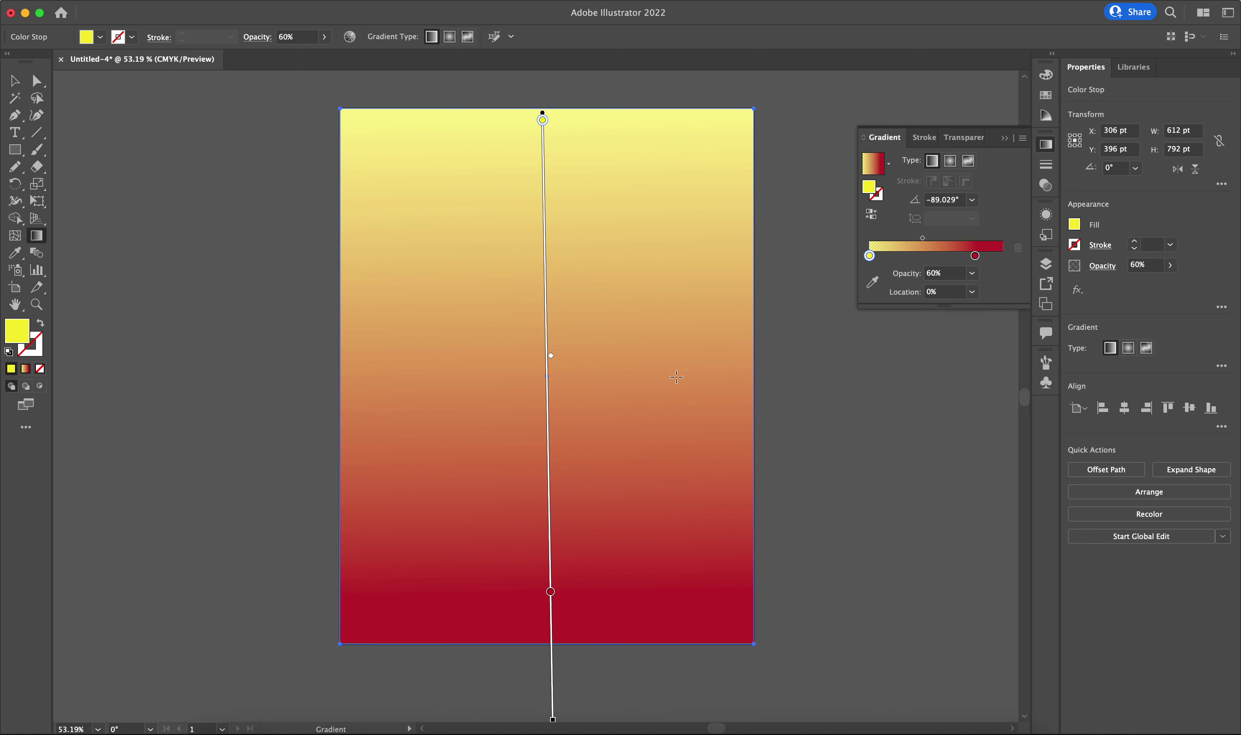
left_click(1005, 139)
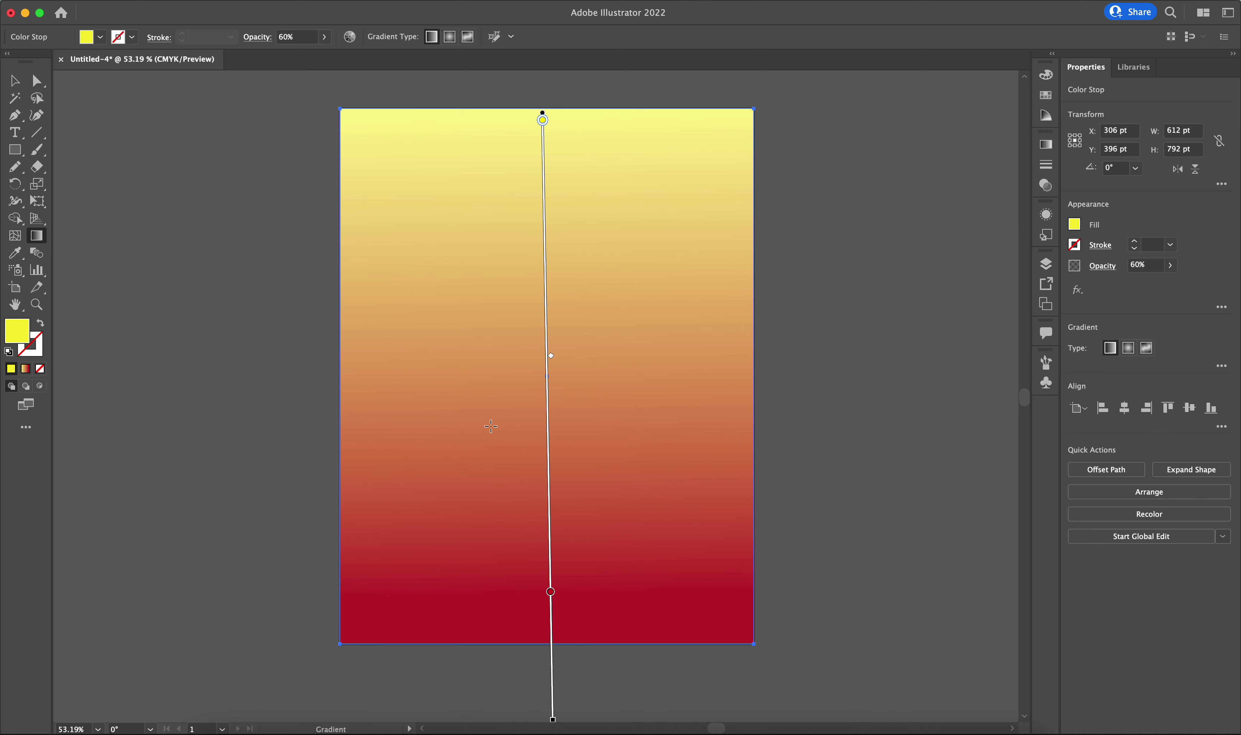
key("v")
left_click(212, 341)
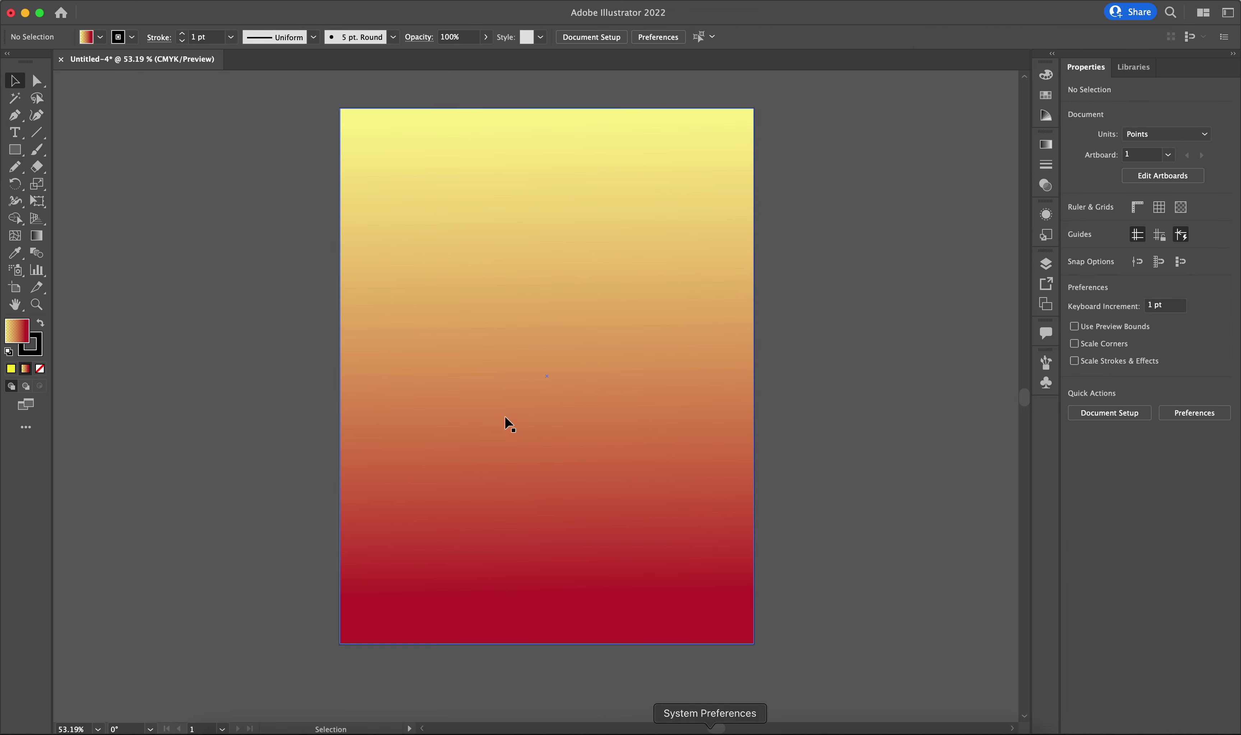
Set the background rectangle's stroke to None and close the Color panel.
left_click(504, 417)
left_click(34, 348)
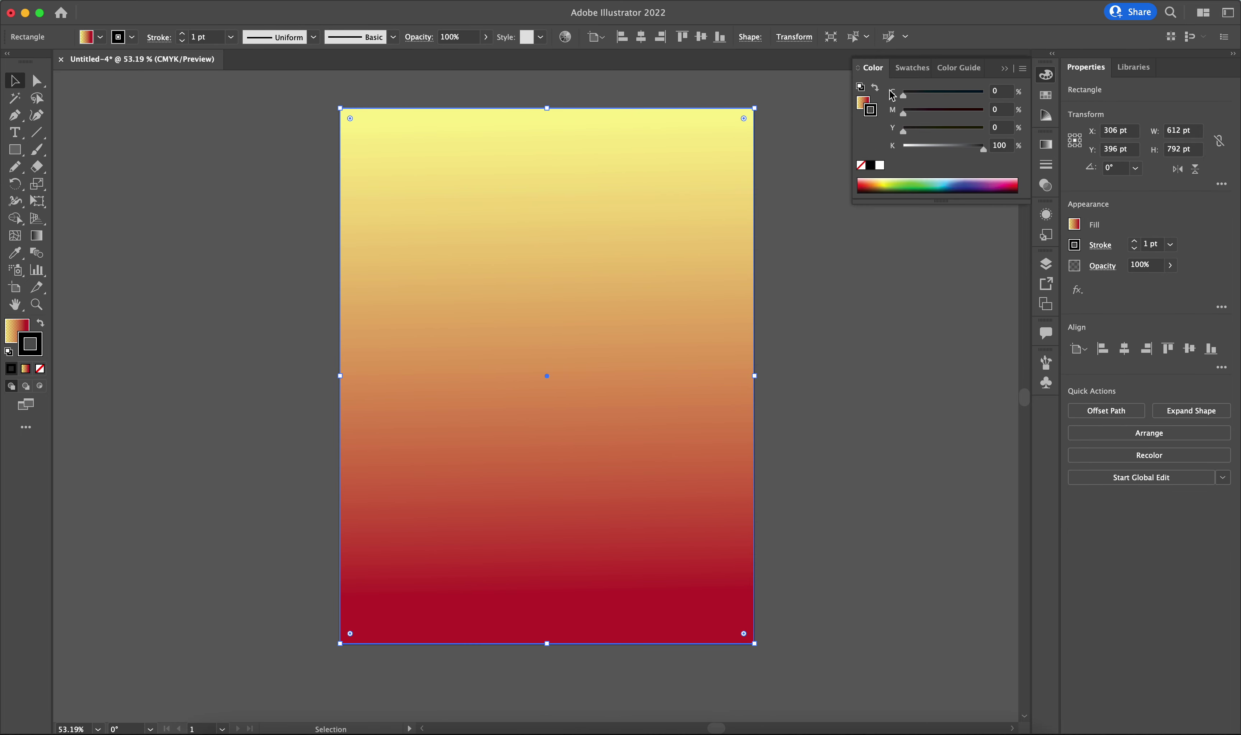
left_click(860, 165)
left_click(845, 281)
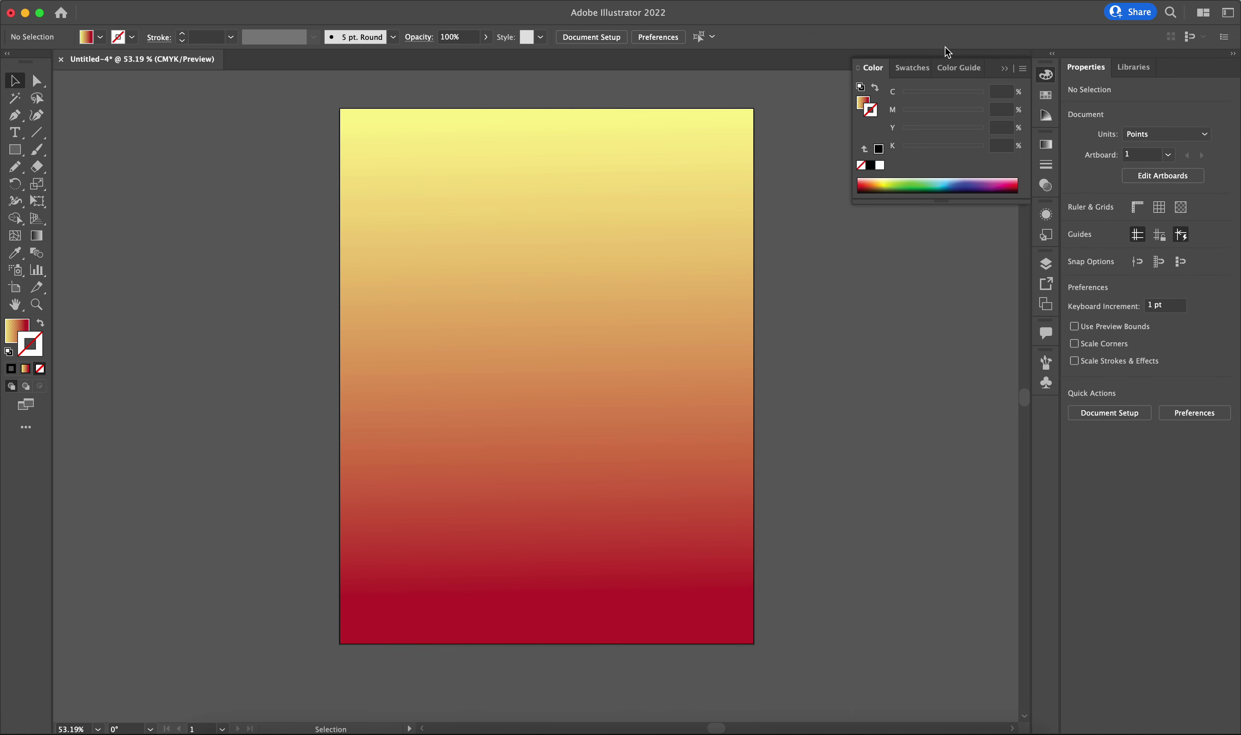
left_click(1004, 69)
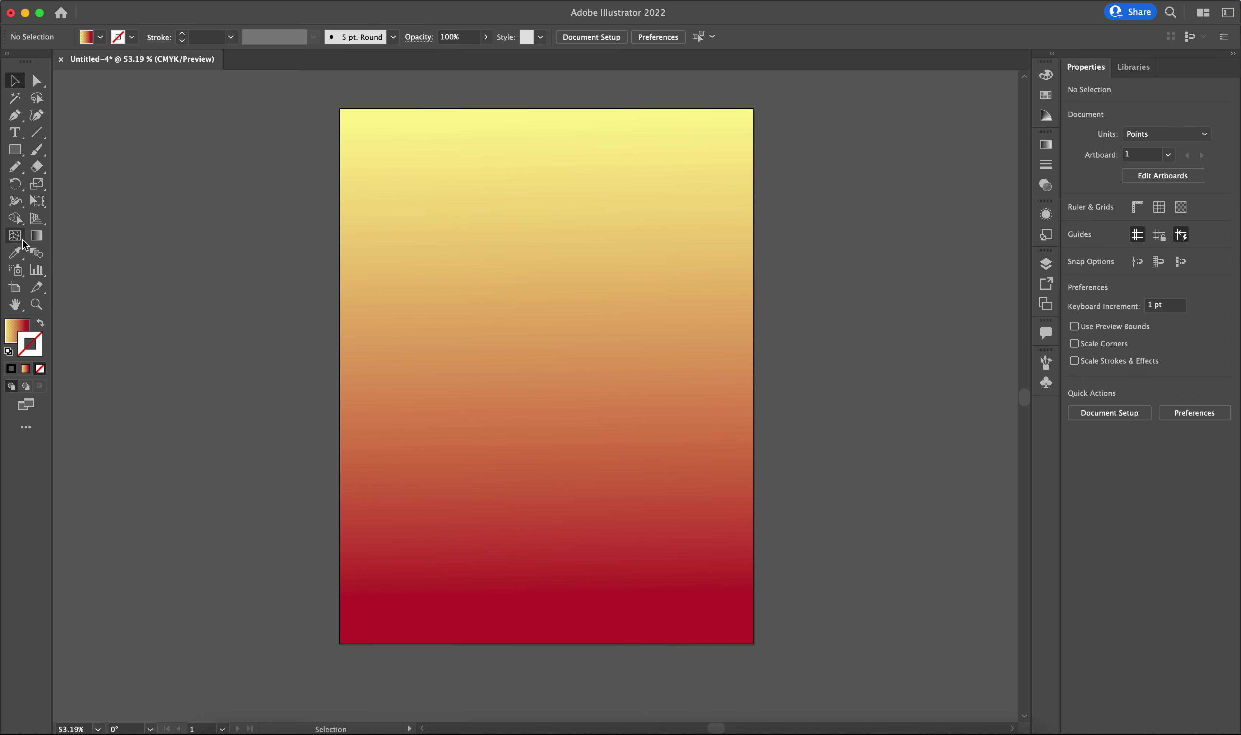
Trace the mountain ridge with the Pen tool from the left edge up to the peak.
left_click(11, 121)
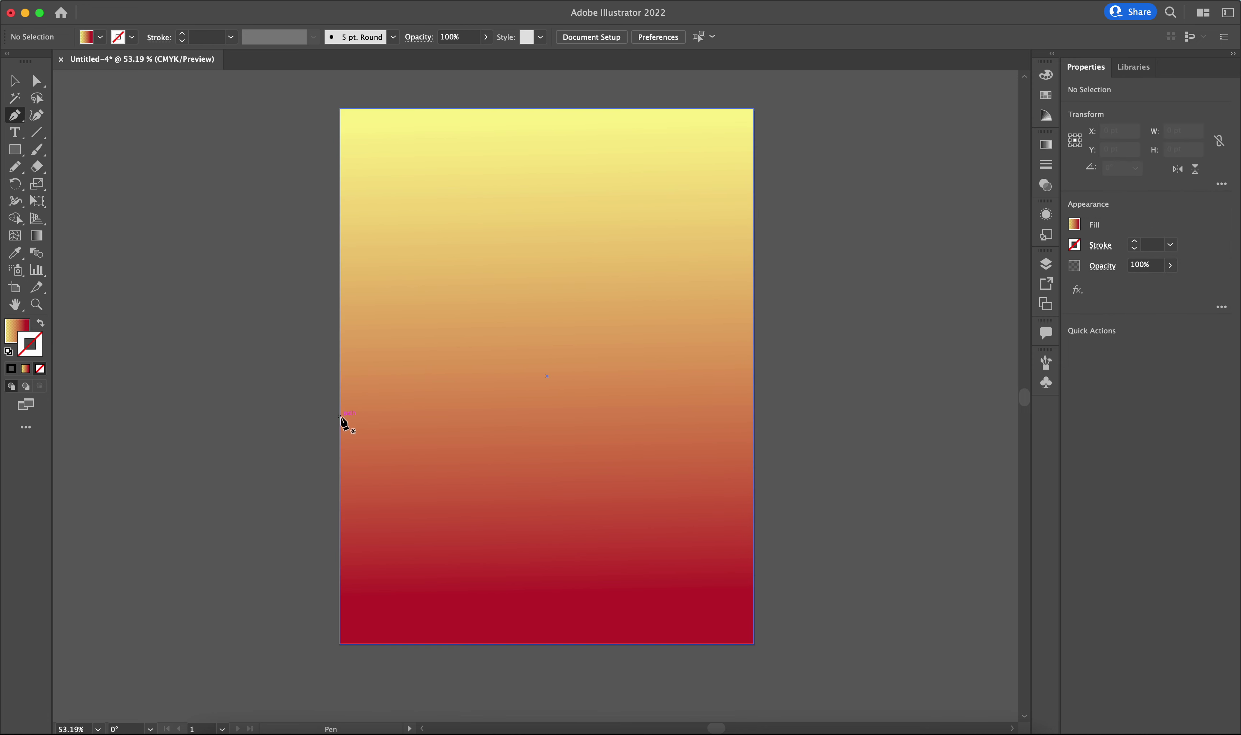
scroll(503, 375, "up", 3)
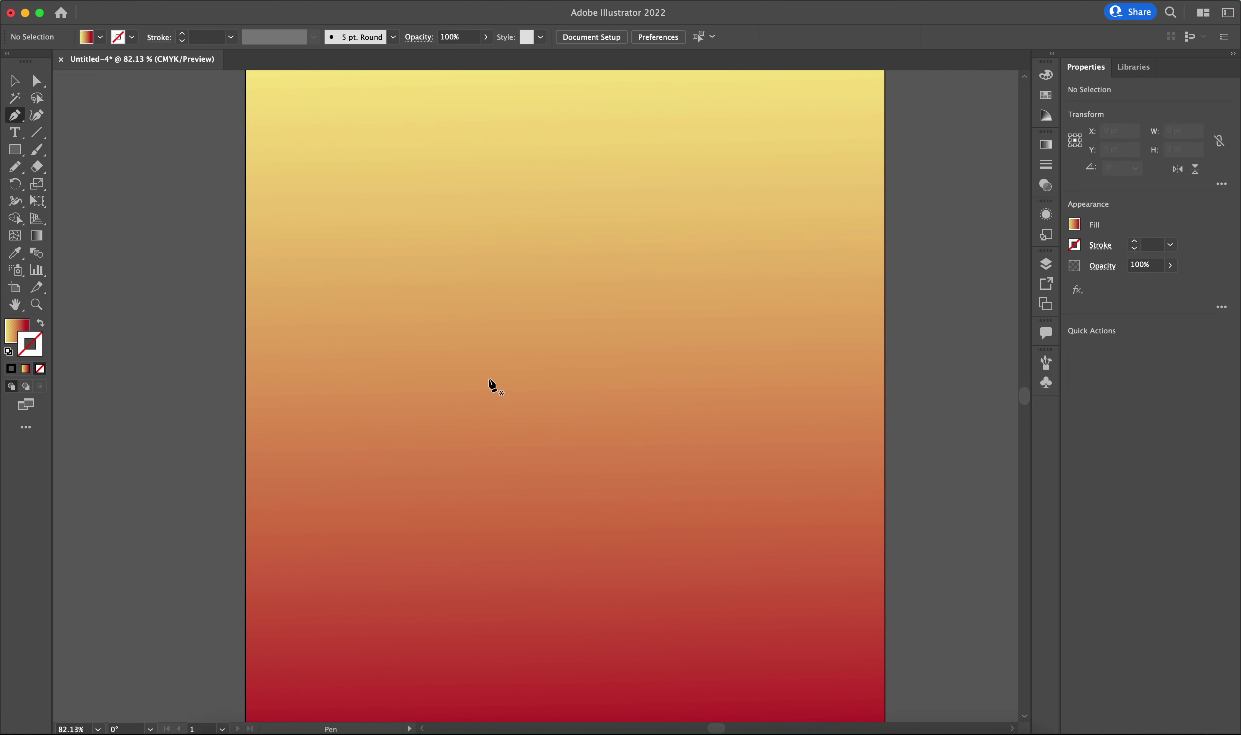
left_click(245, 424)
left_click(290, 388)
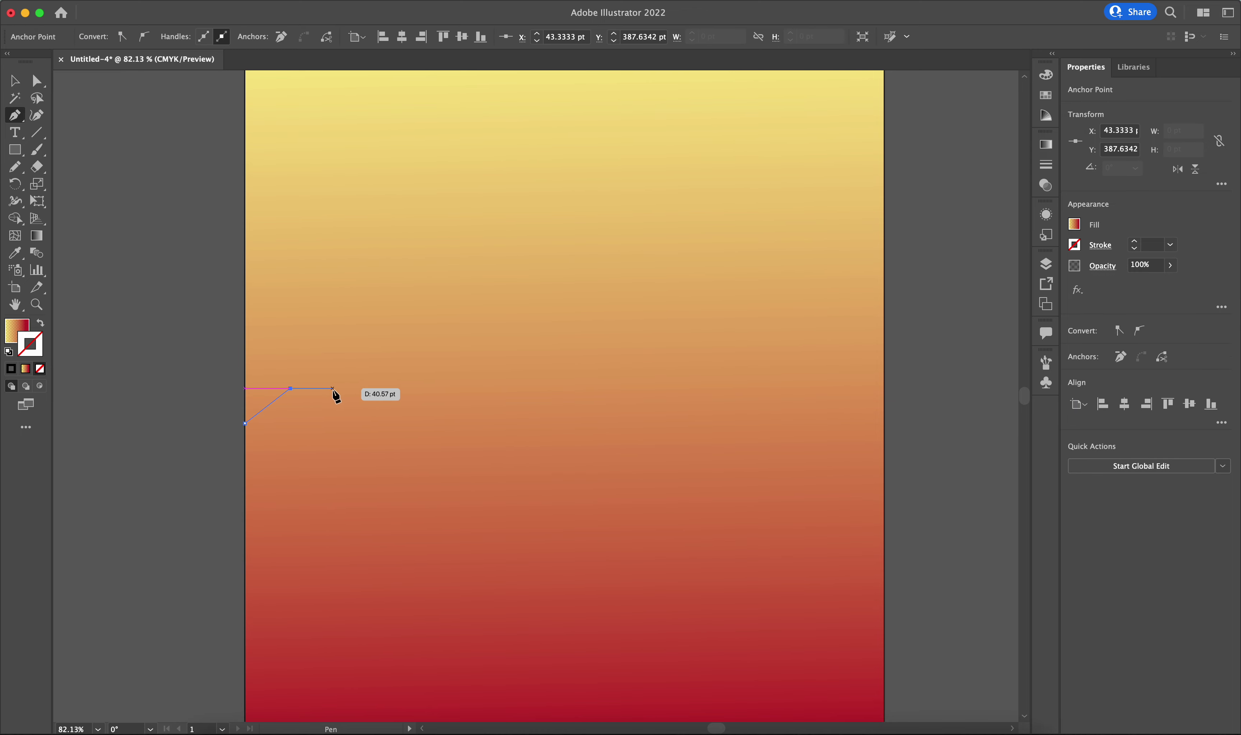
left_click(332, 389)
left_click(379, 338)
left_click(463, 303)
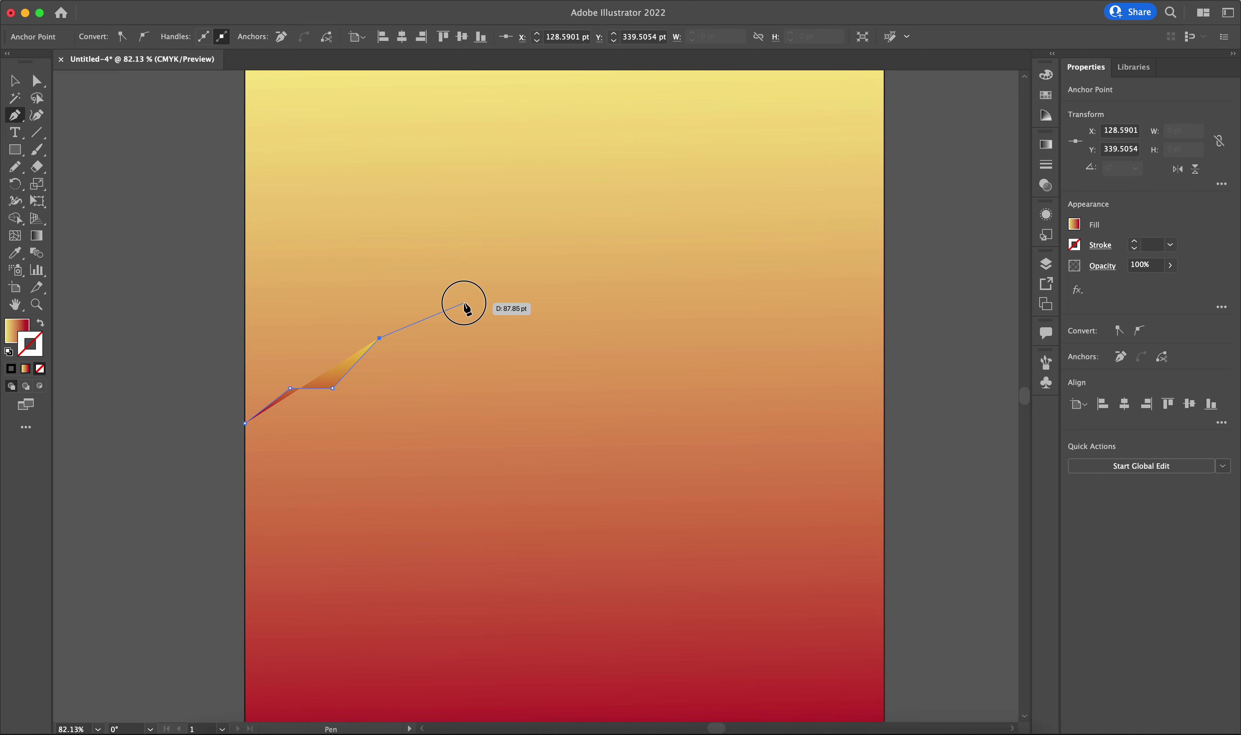
left_click(517, 299)
left_click(579, 261)
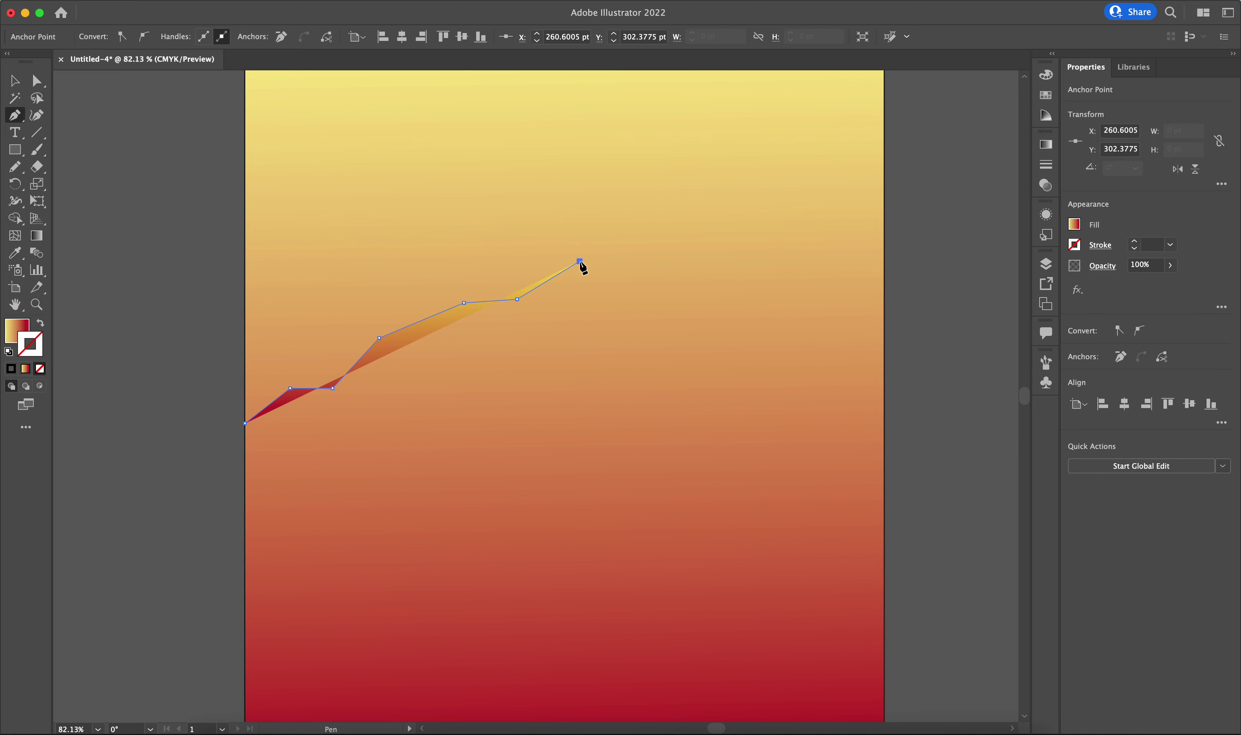
left_click(628, 229)
Continue the outline down the right ridge, through both bottom corners, and close it.
left_click(680, 279)
left_click(701, 330)
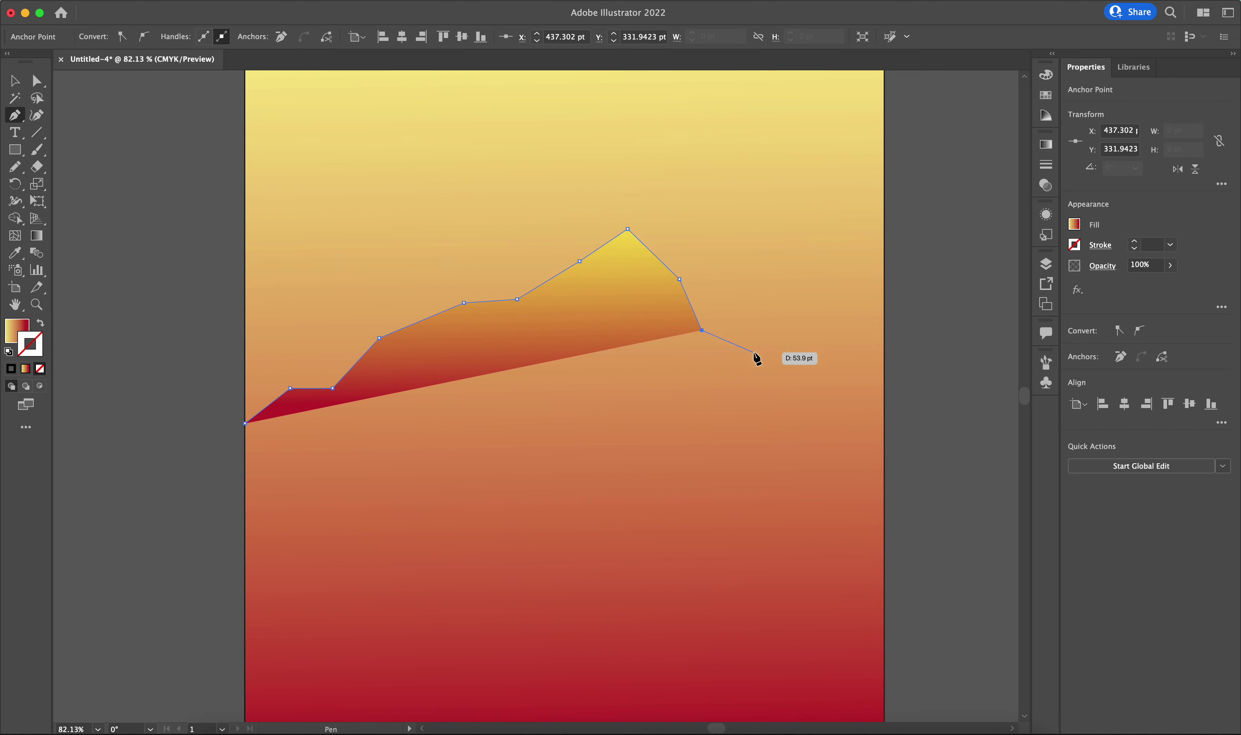
left_click(749, 363)
left_click(808, 372)
left_click(838, 419)
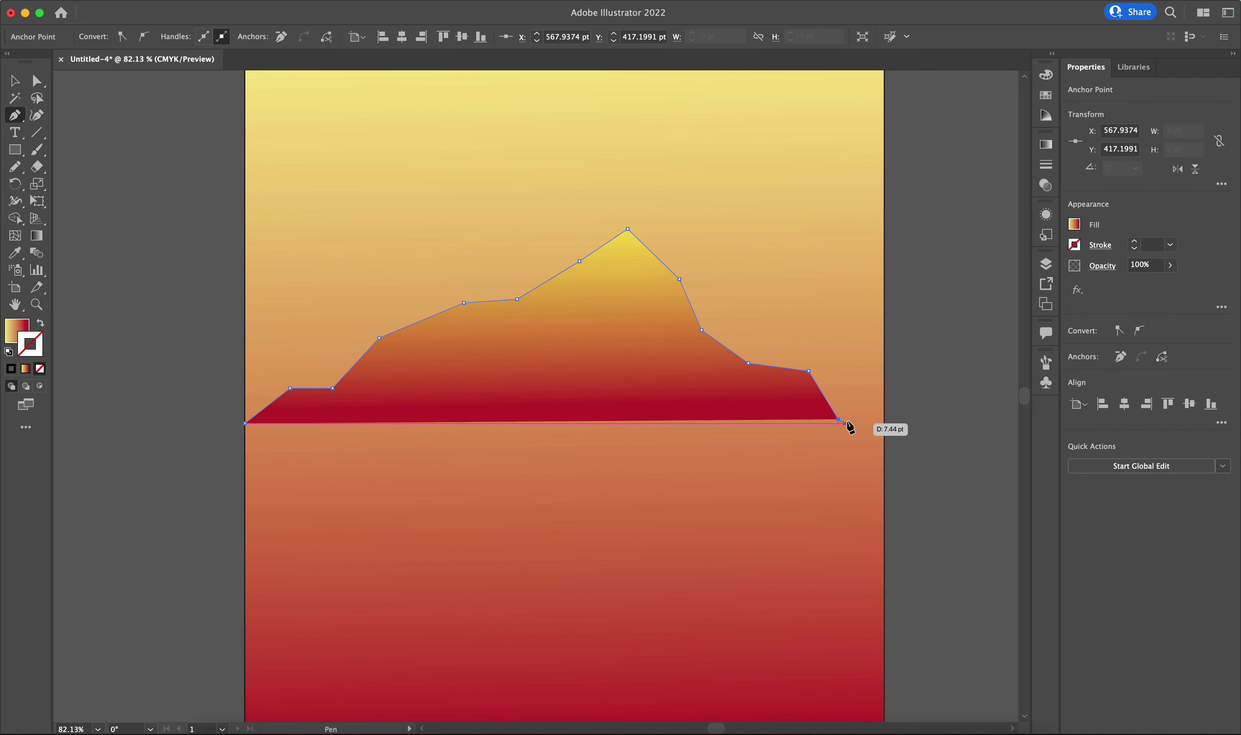
left_click(884, 445)
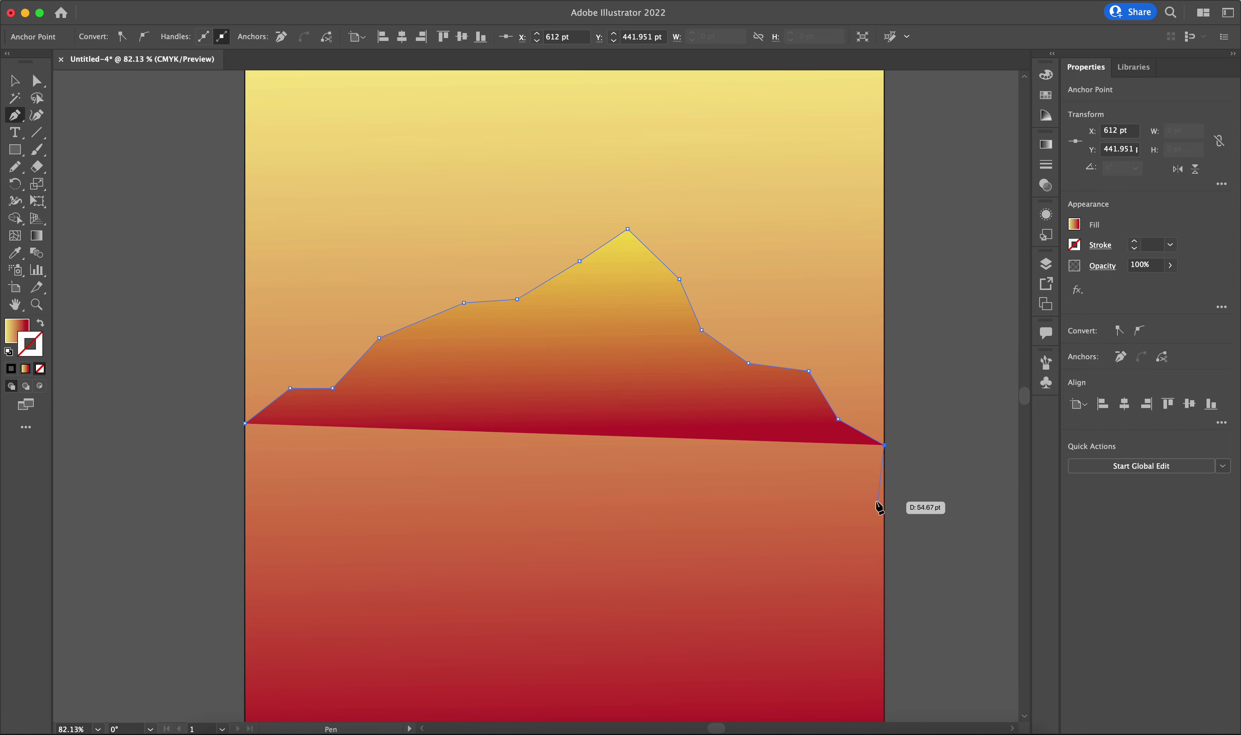
scroll(826, 463, "down", 5)
scroll(824, 490, "down", 2)
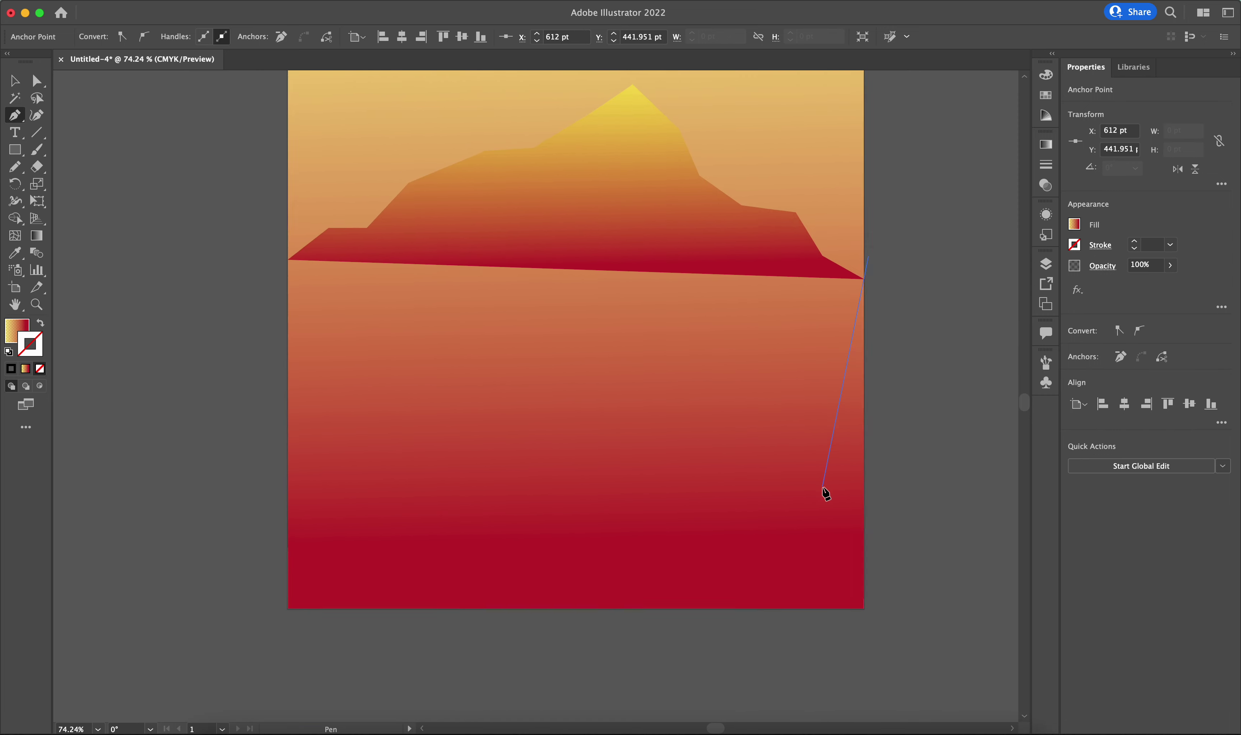
left_click(864, 608)
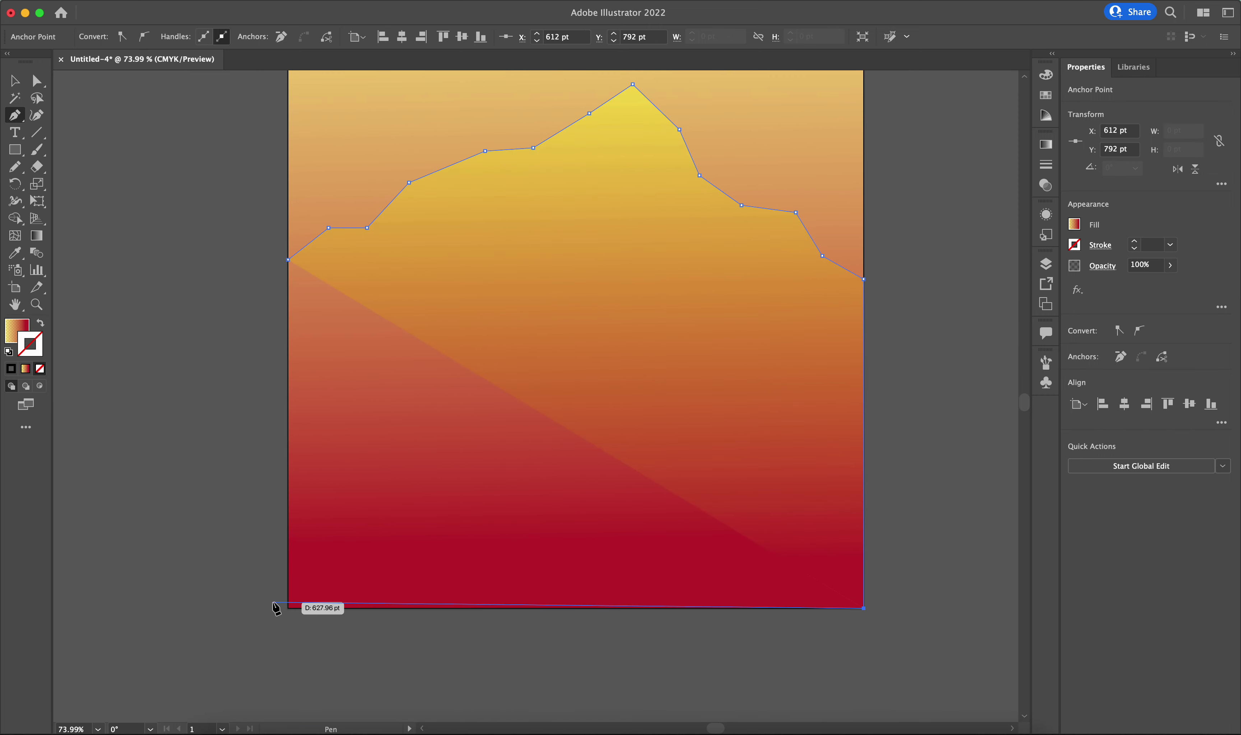
left_click(289, 609)
left_click(289, 609)
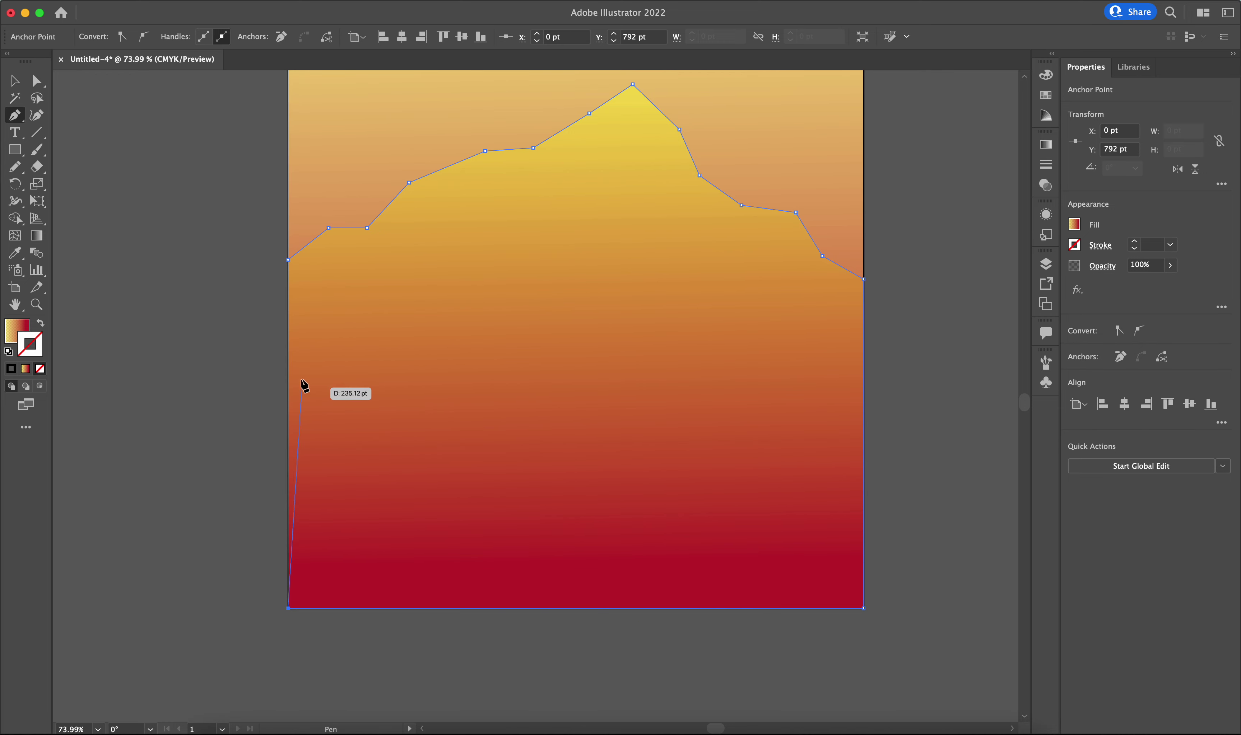
left_click(288, 261)
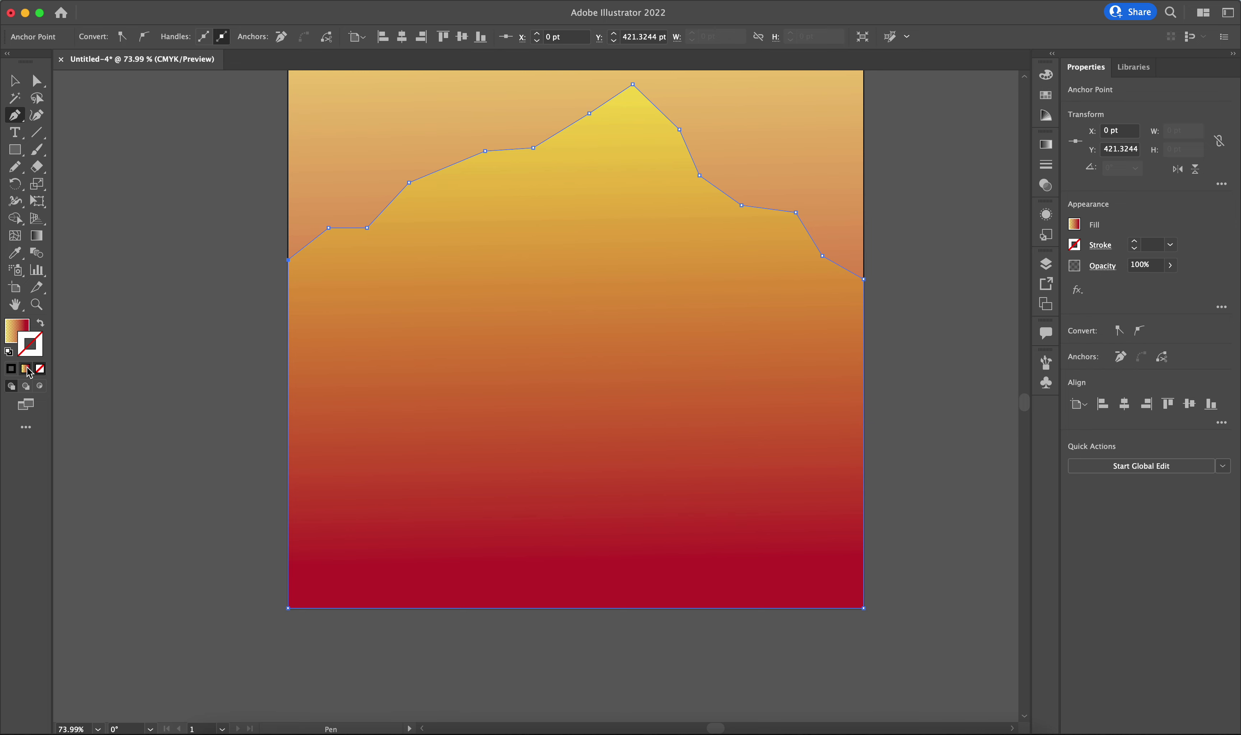
Fill the mountain shape with the dark brown swatch.
left_click(16, 370)
scroll(764, 385, "up", 4)
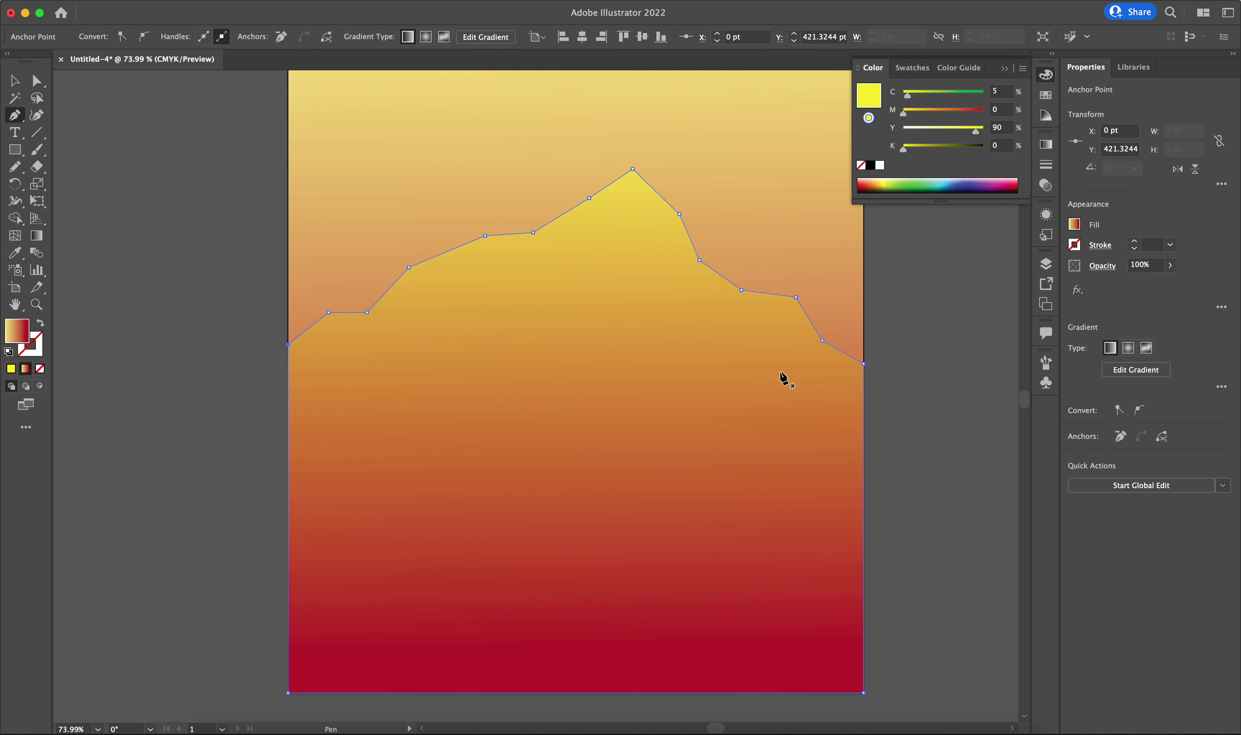
left_click(885, 71)
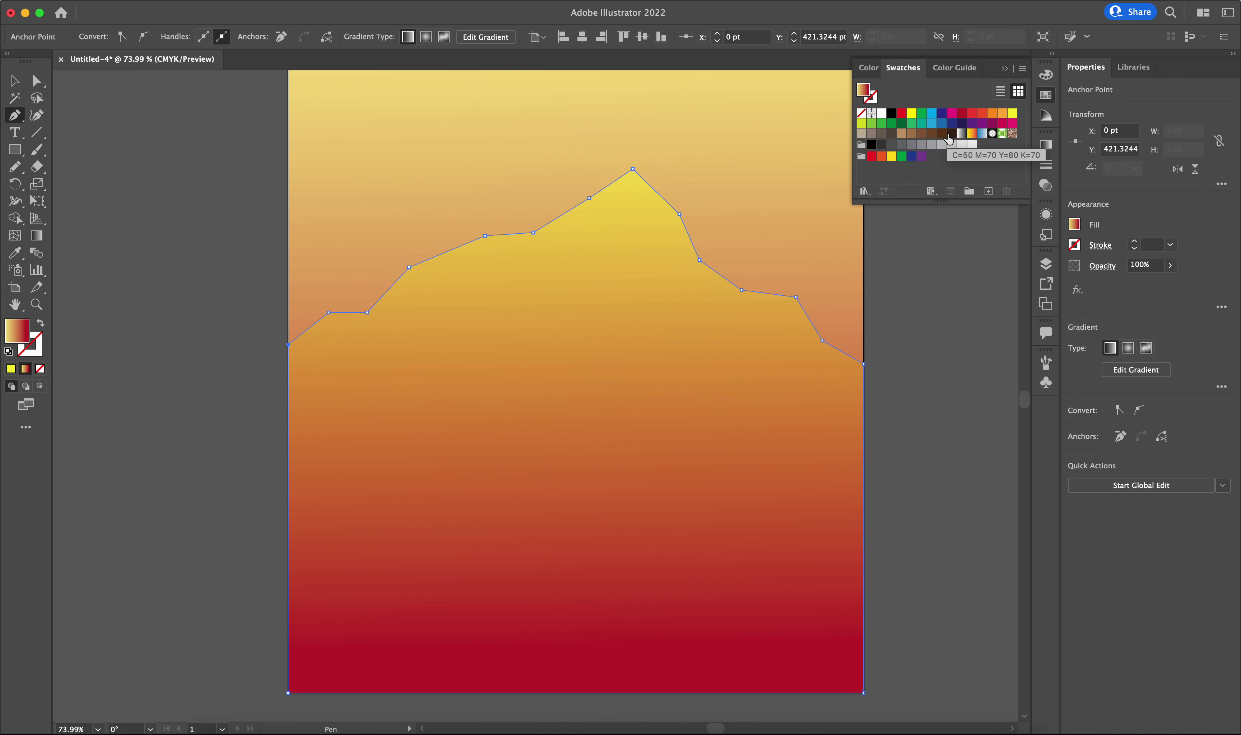
left_click(952, 133)
scroll(865, 318, "down", 5)
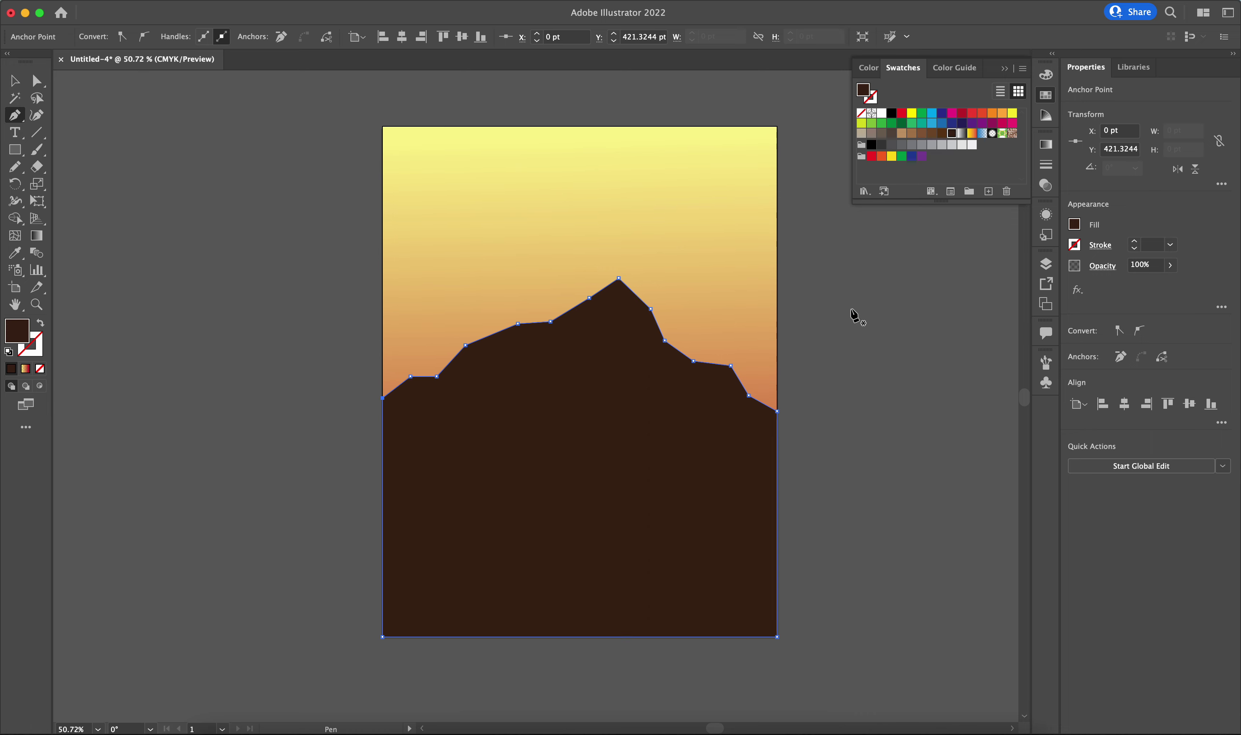
scroll(780, 331, "up", 3)
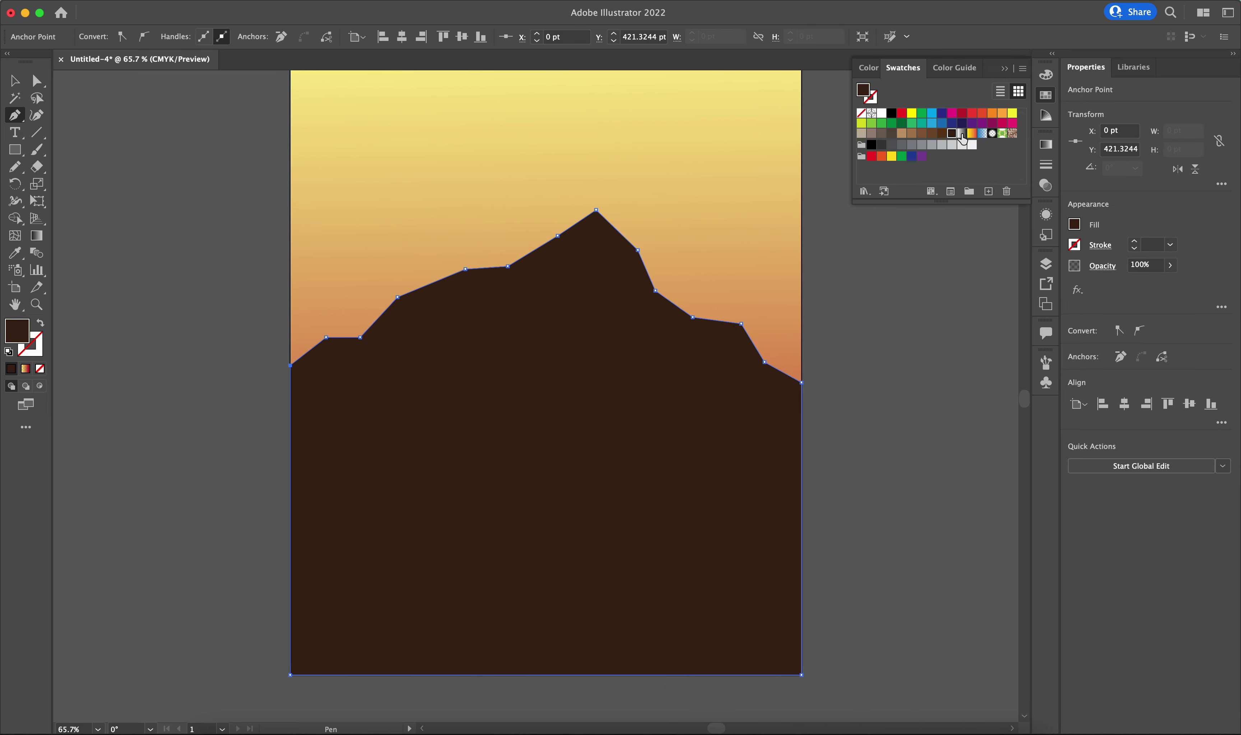
left_click(1003, 68)
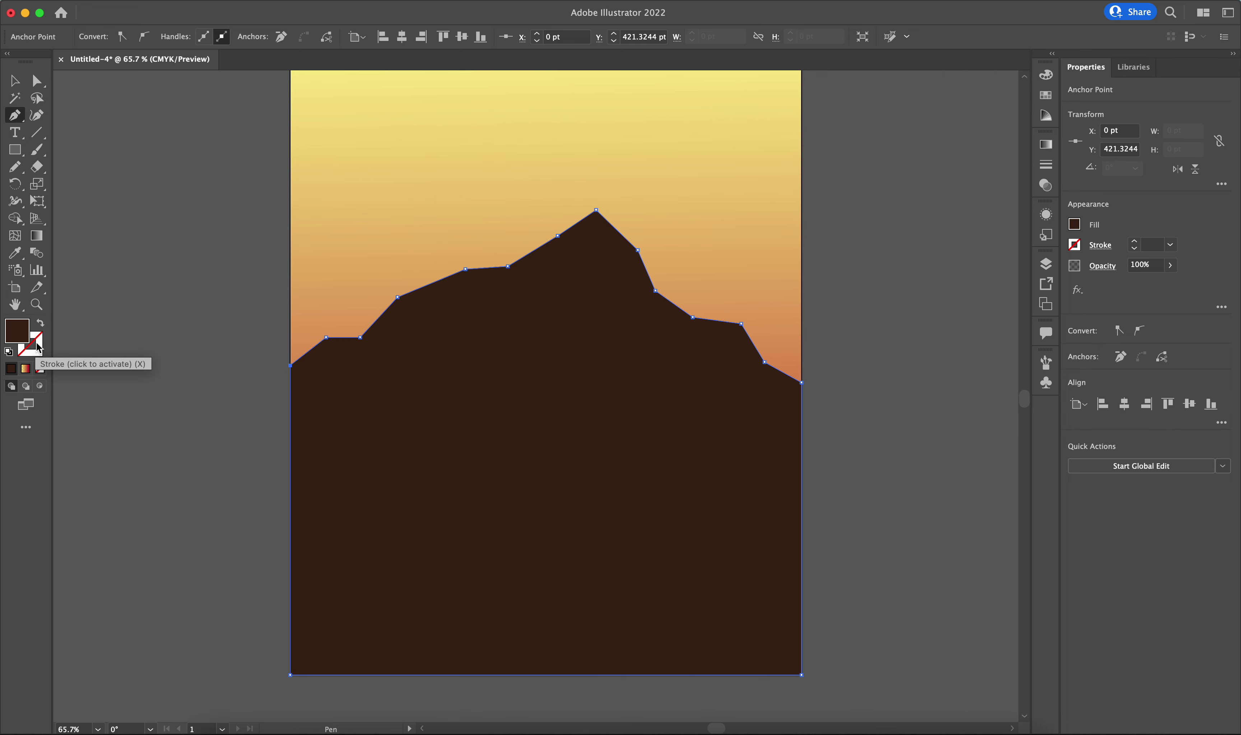
Cancel the stray unfinished path and clear the selection.
left_click(153, 237)
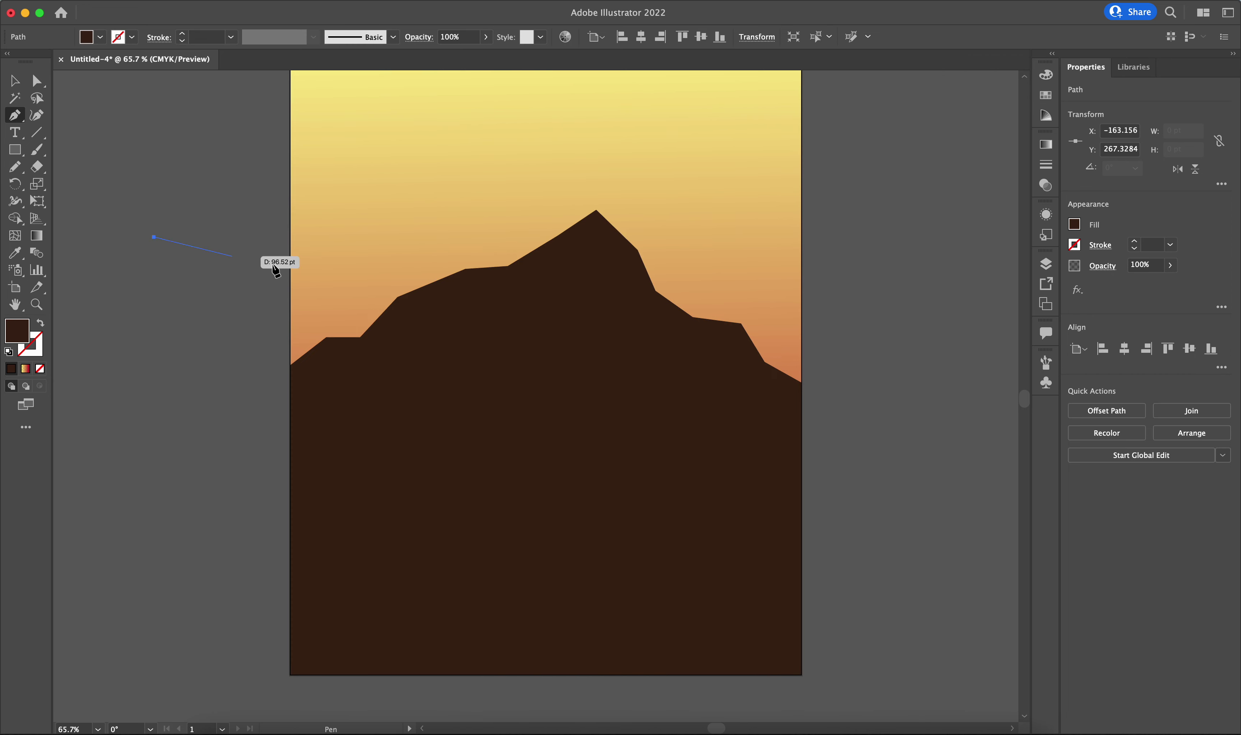
scroll(546, 305, "up", 2)
key("Escape")
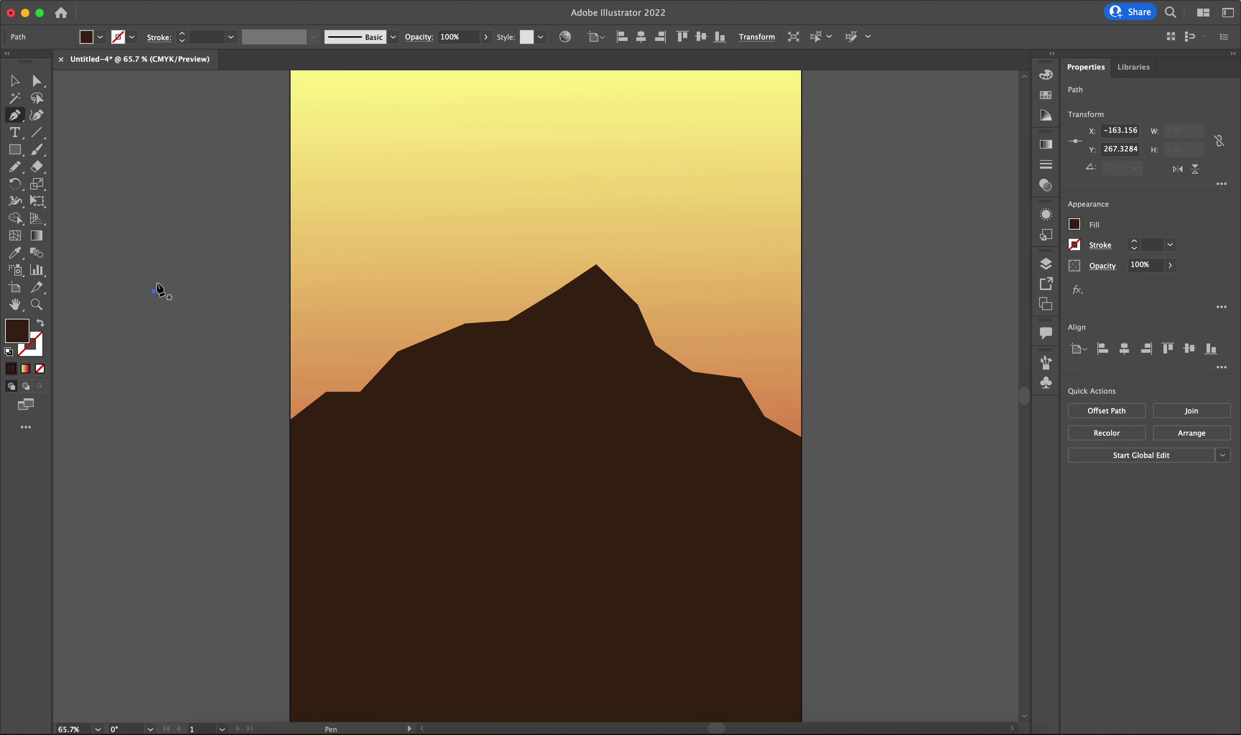
key("v")
left_click(297, 468)
scroll(269, 436, "down", 3)
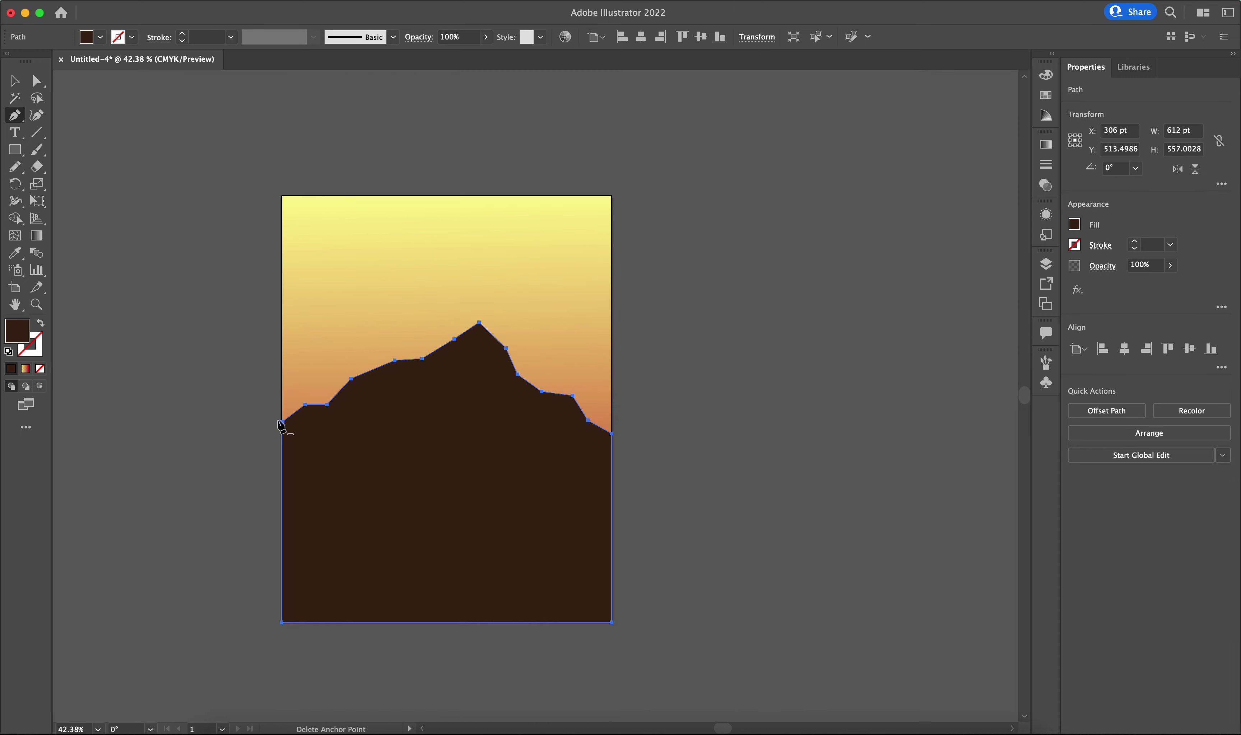
left_click(196, 279)
left_click_drag(164, 179, 642, 620)
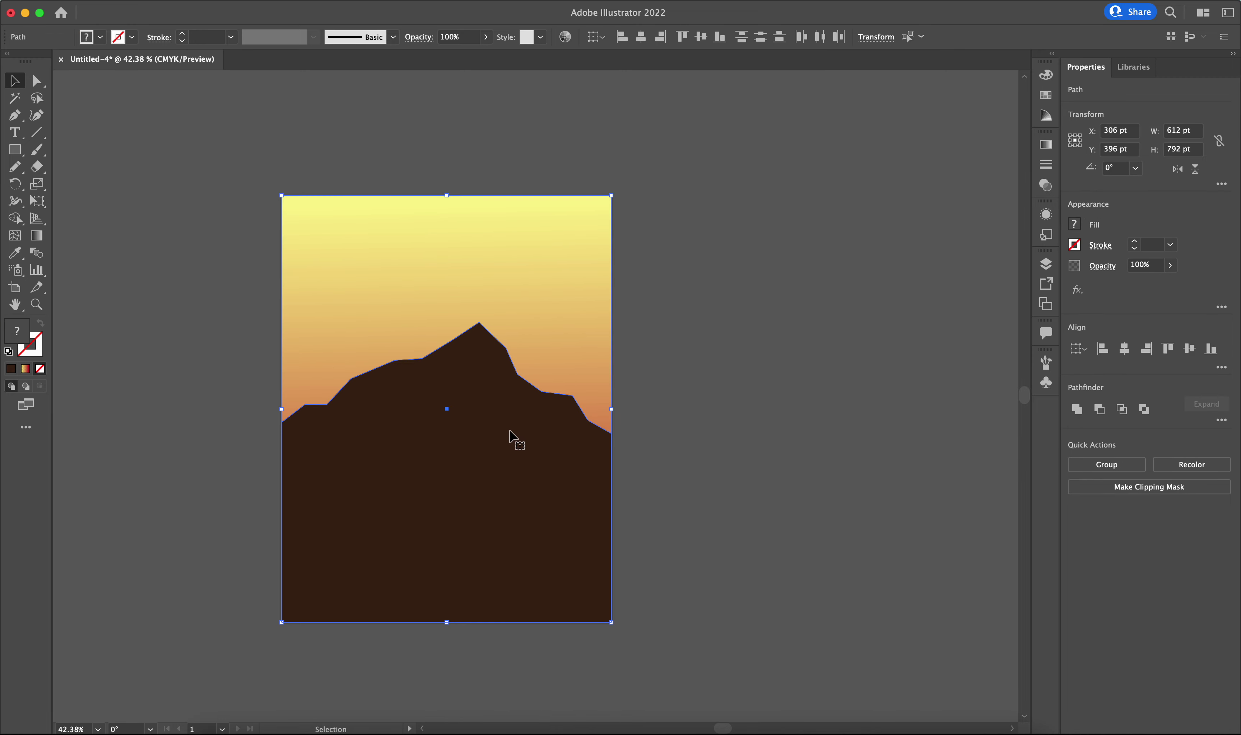
left_click(449, 398)
key("super+shift+a")
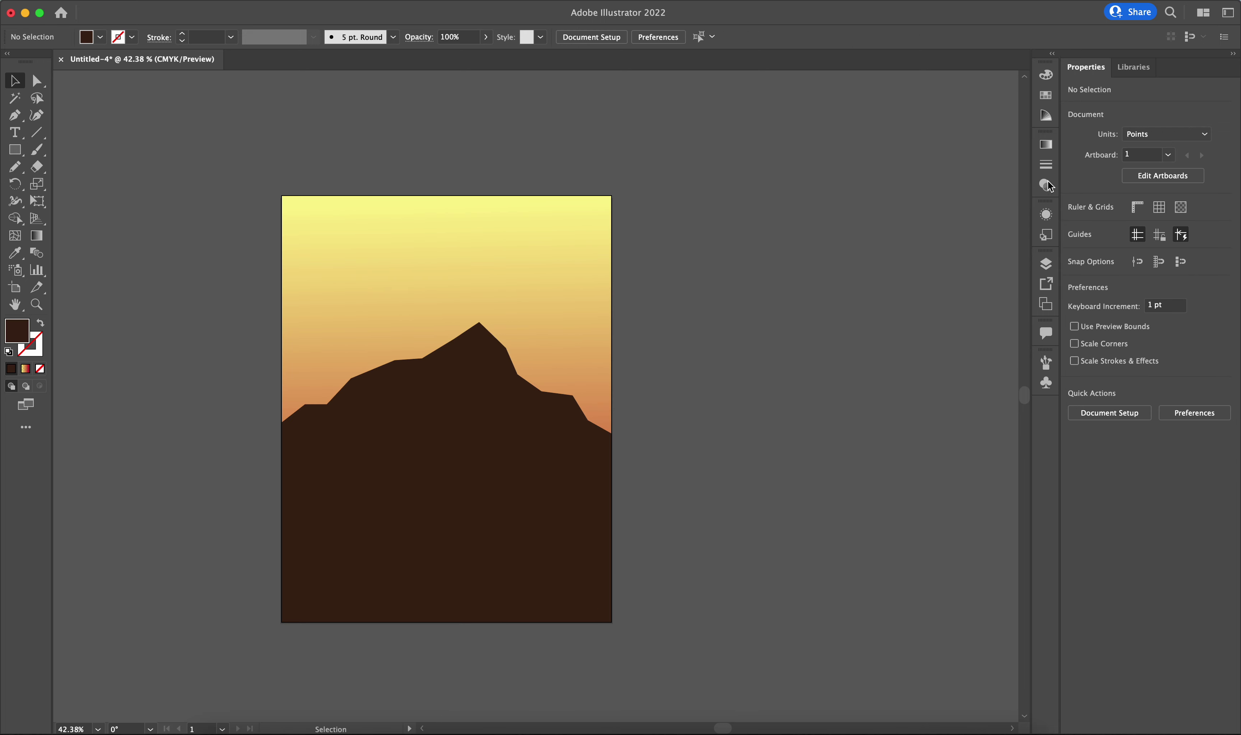
left_click(1046, 264)
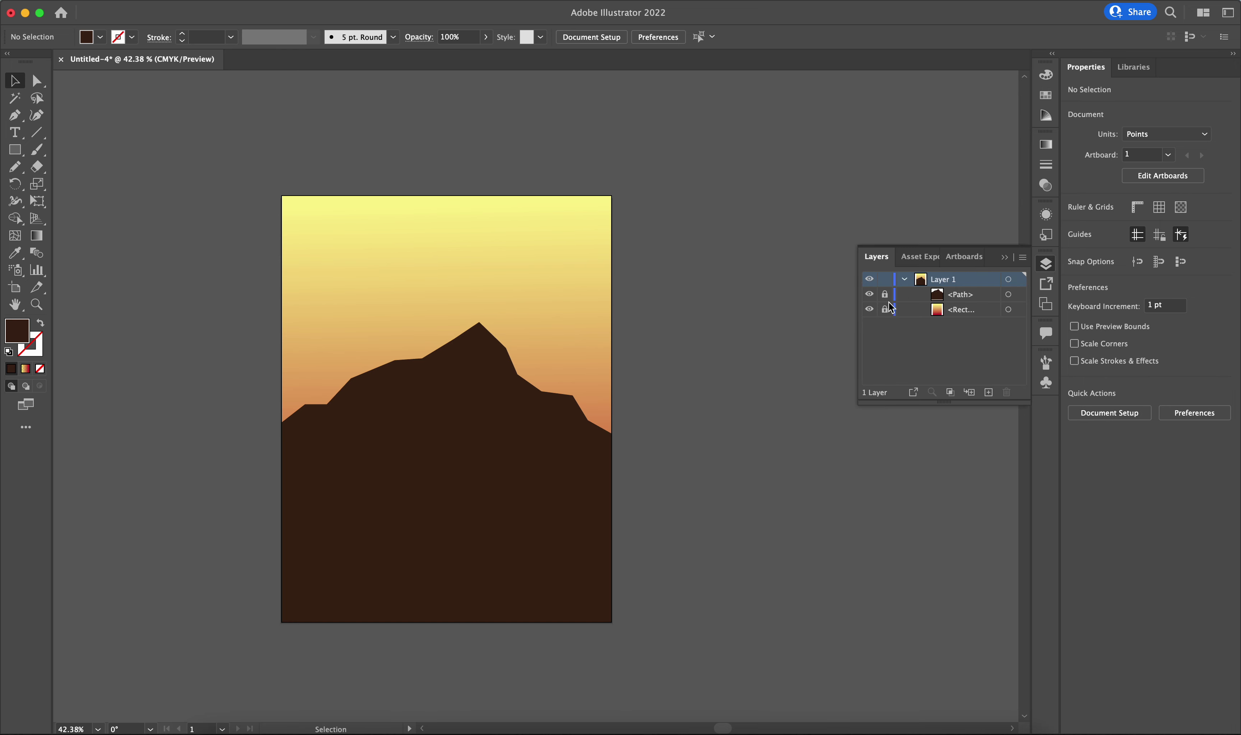
left_click(1003, 258)
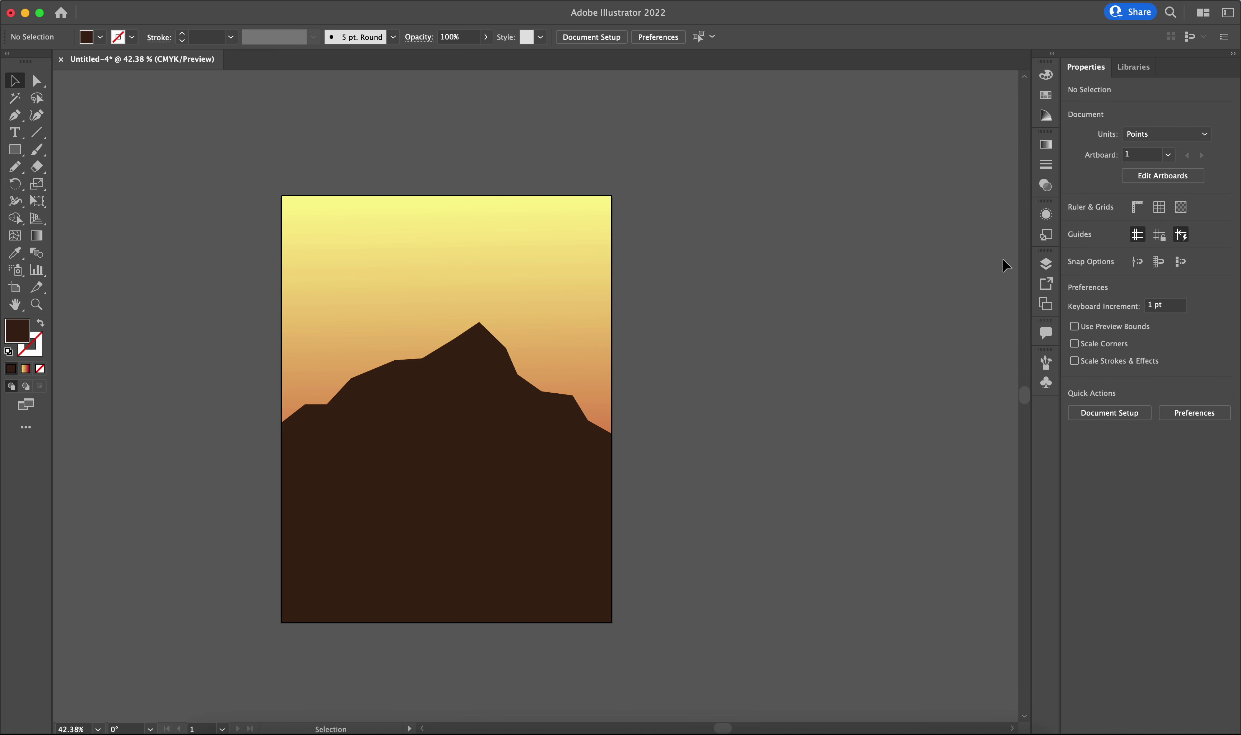
scroll(415, 429, "up", 5)
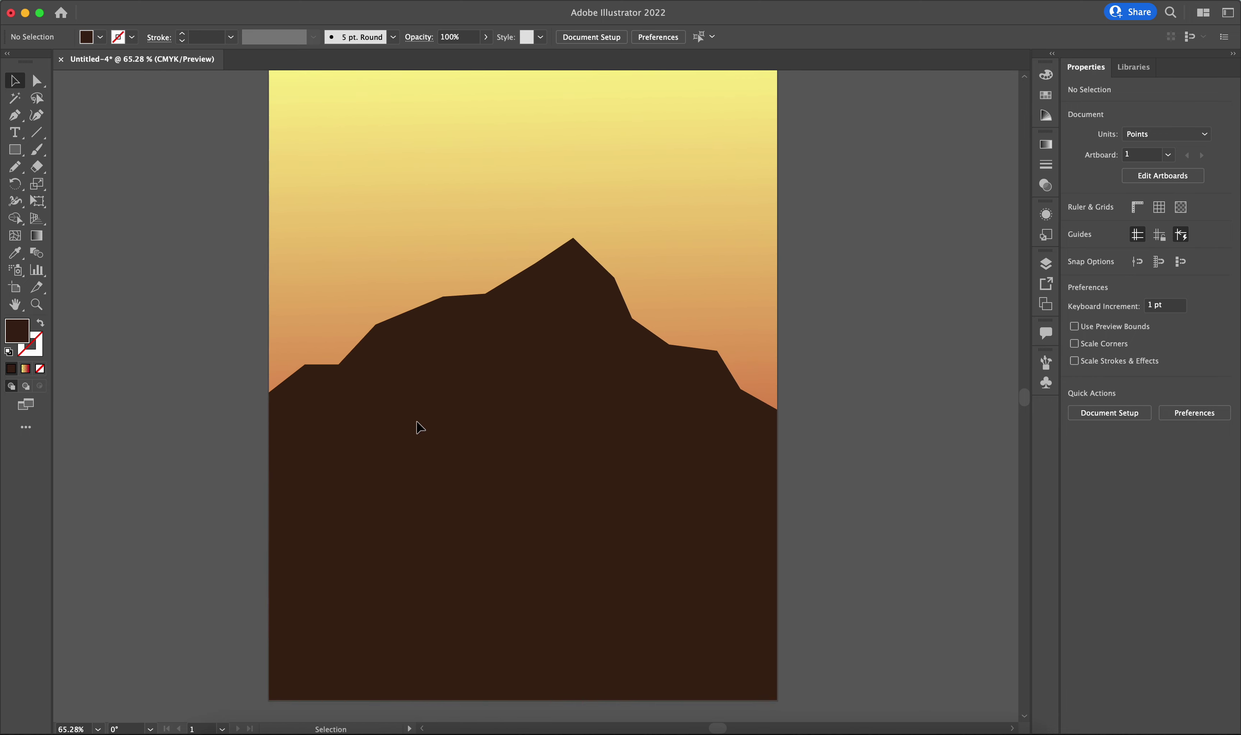
scroll(438, 294, "up", 1)
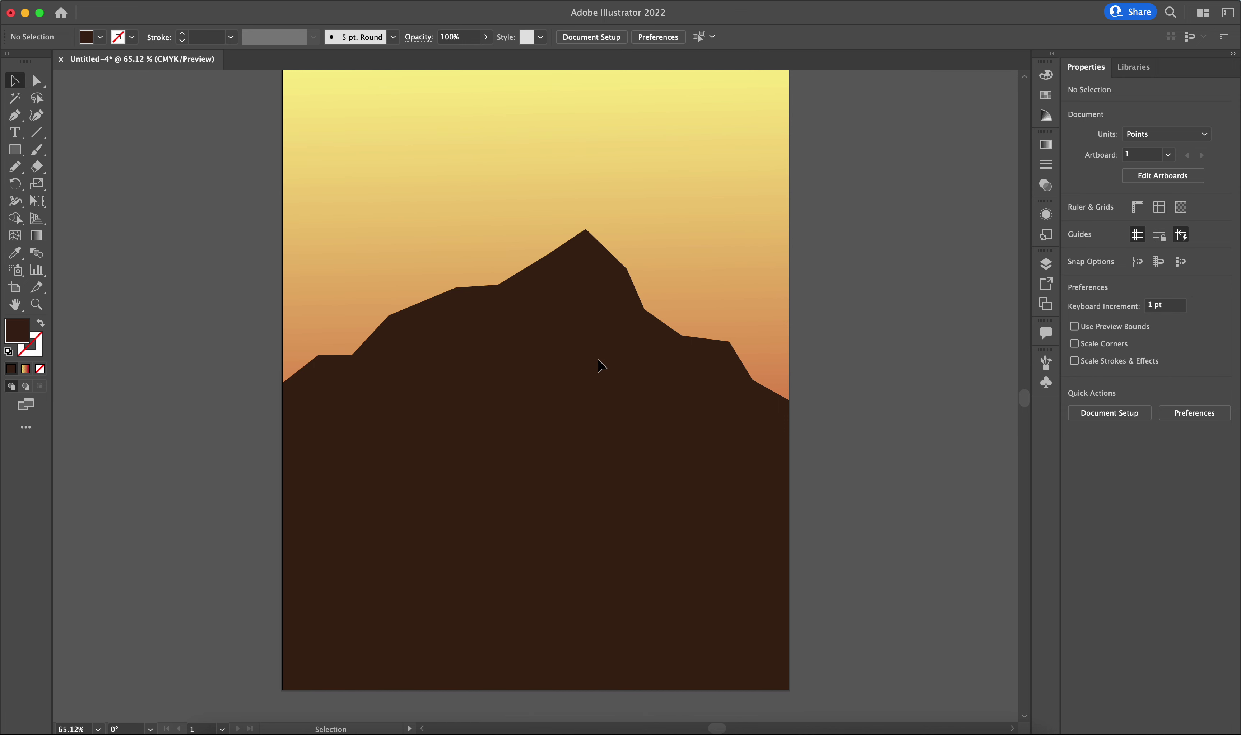
scroll(600, 365, "down", 2)
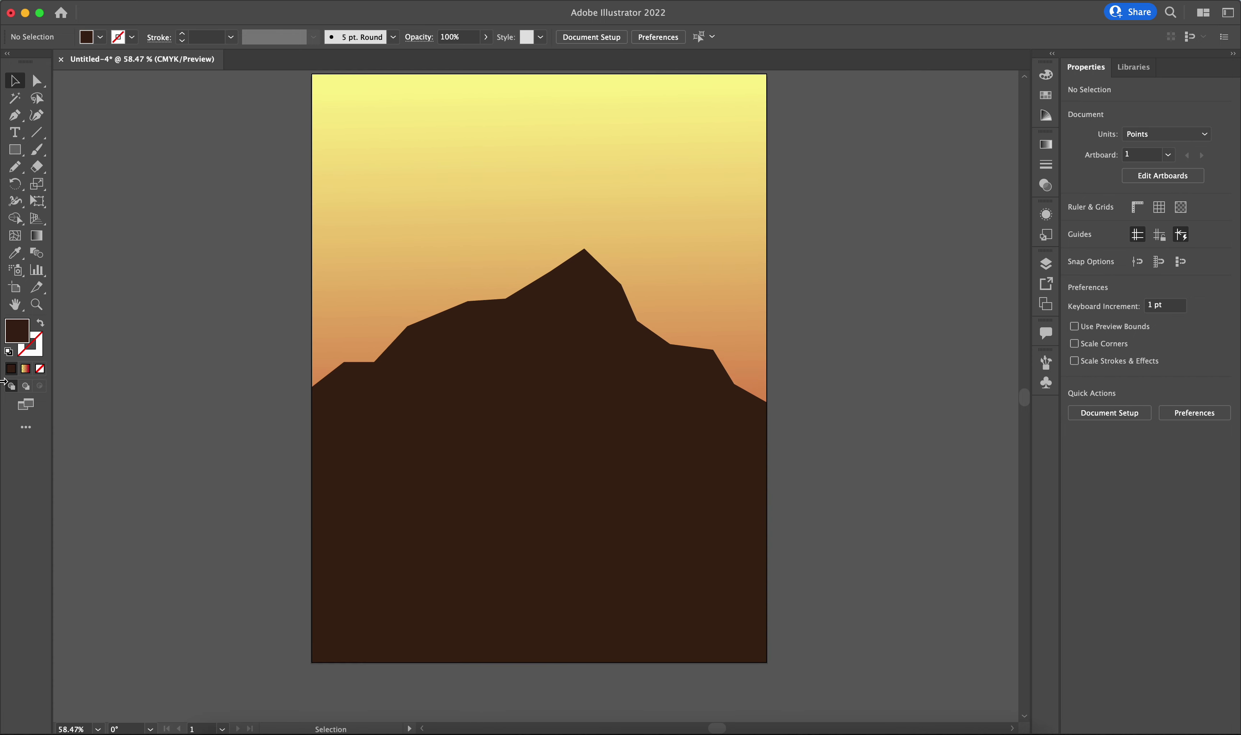
scroll(490, 336, "up", 1)
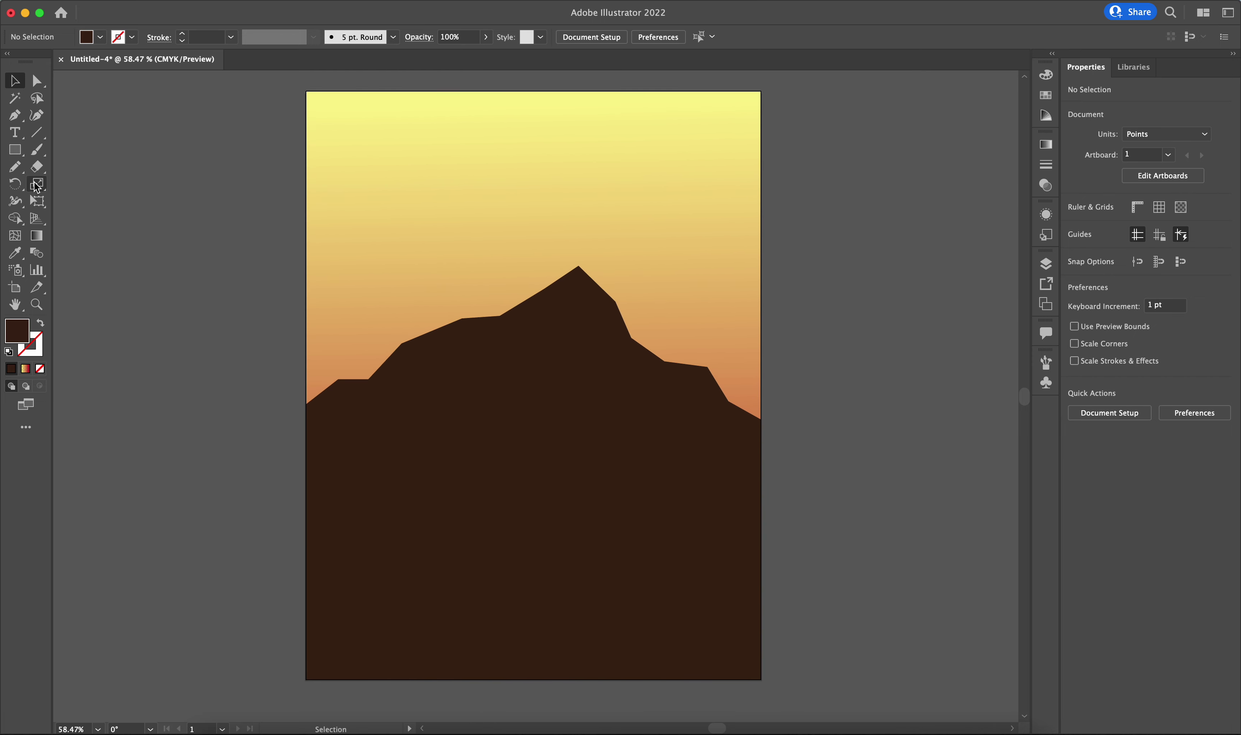
With the Pen tool, place seven corners below the left ridge and close the facet at its start.
left_click(15, 118)
scroll(431, 378, "up", 5)
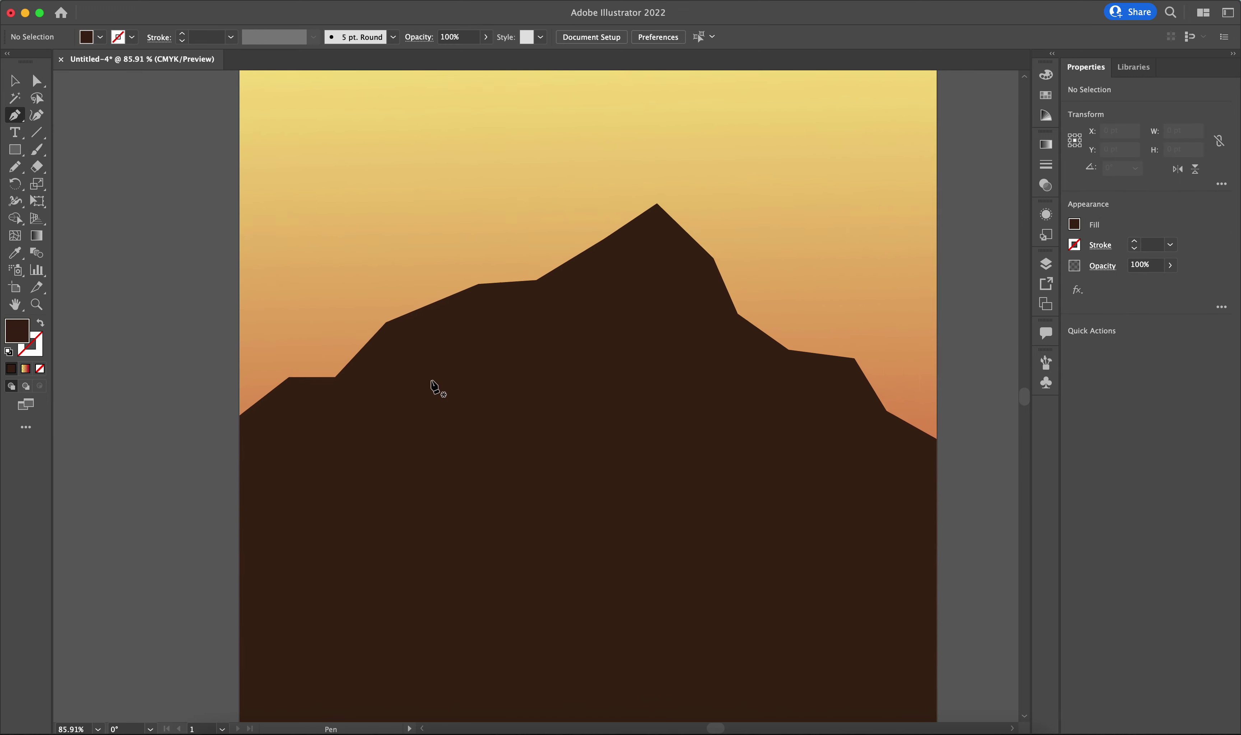
scroll(434, 383, "up", 2)
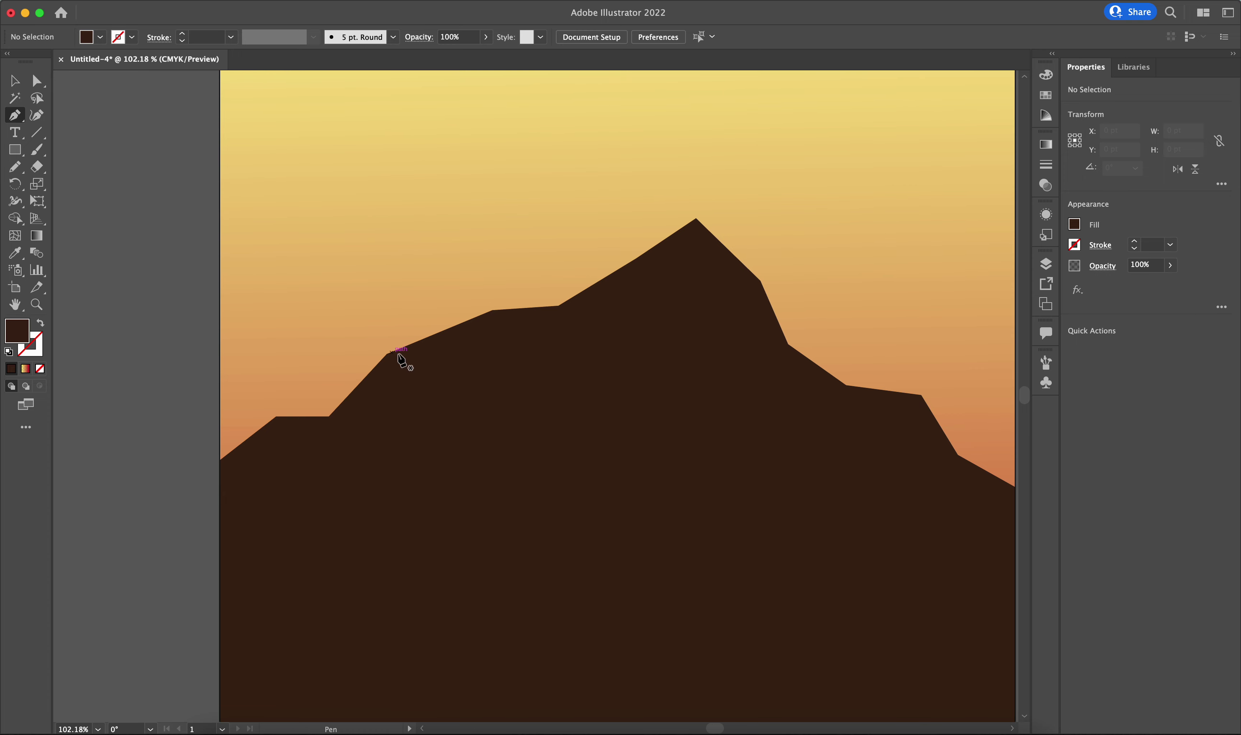
scroll(404, 360, "up", 3, "alt")
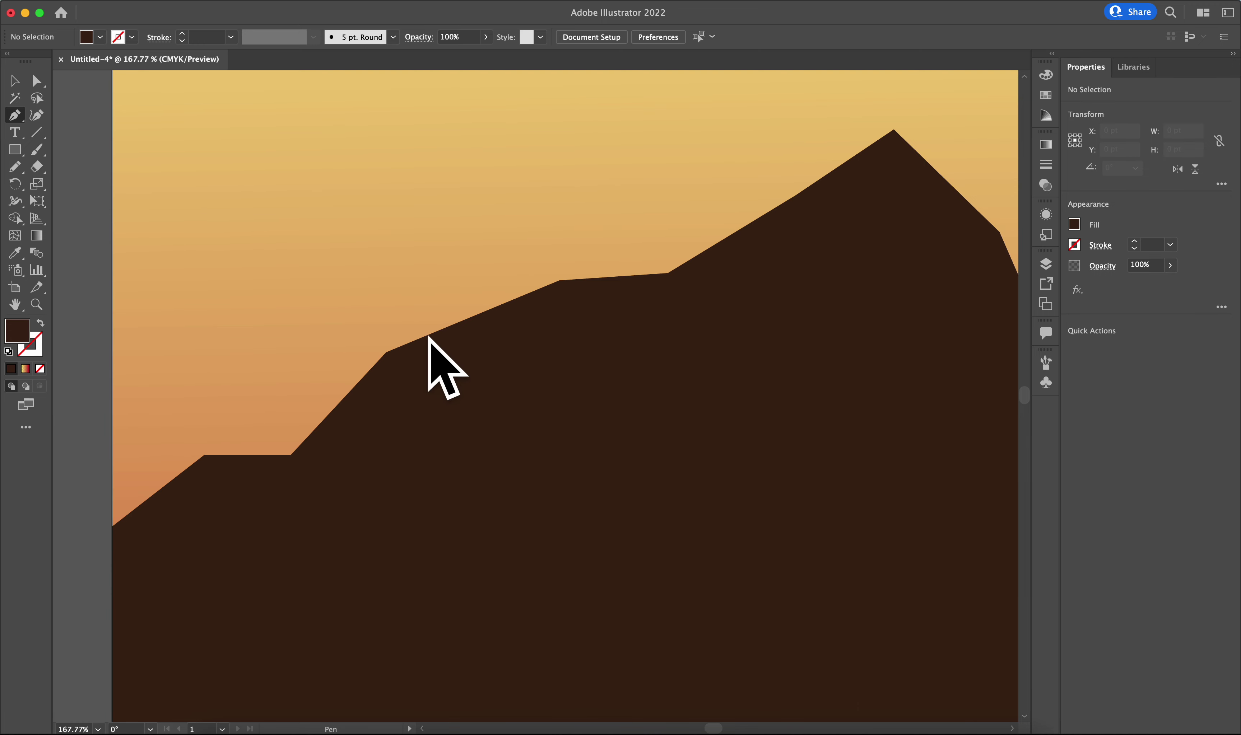
scroll(529, 351, "down", 5)
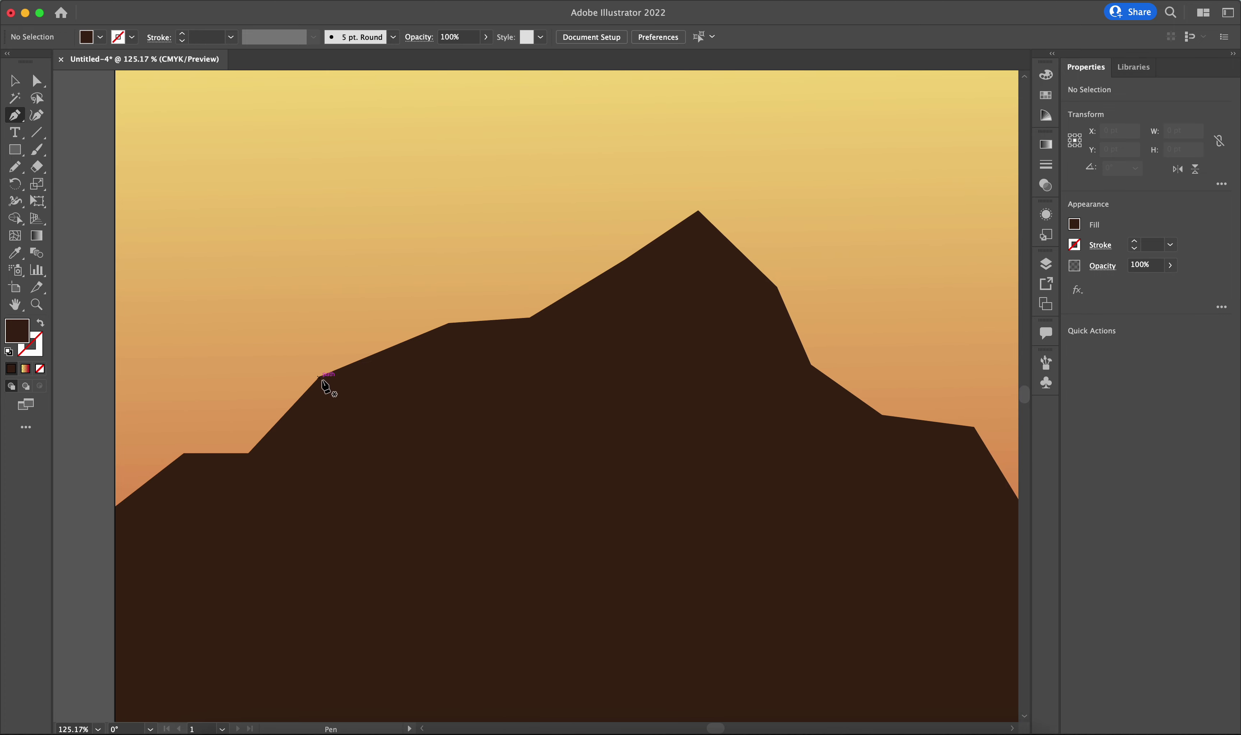
left_click(322, 379)
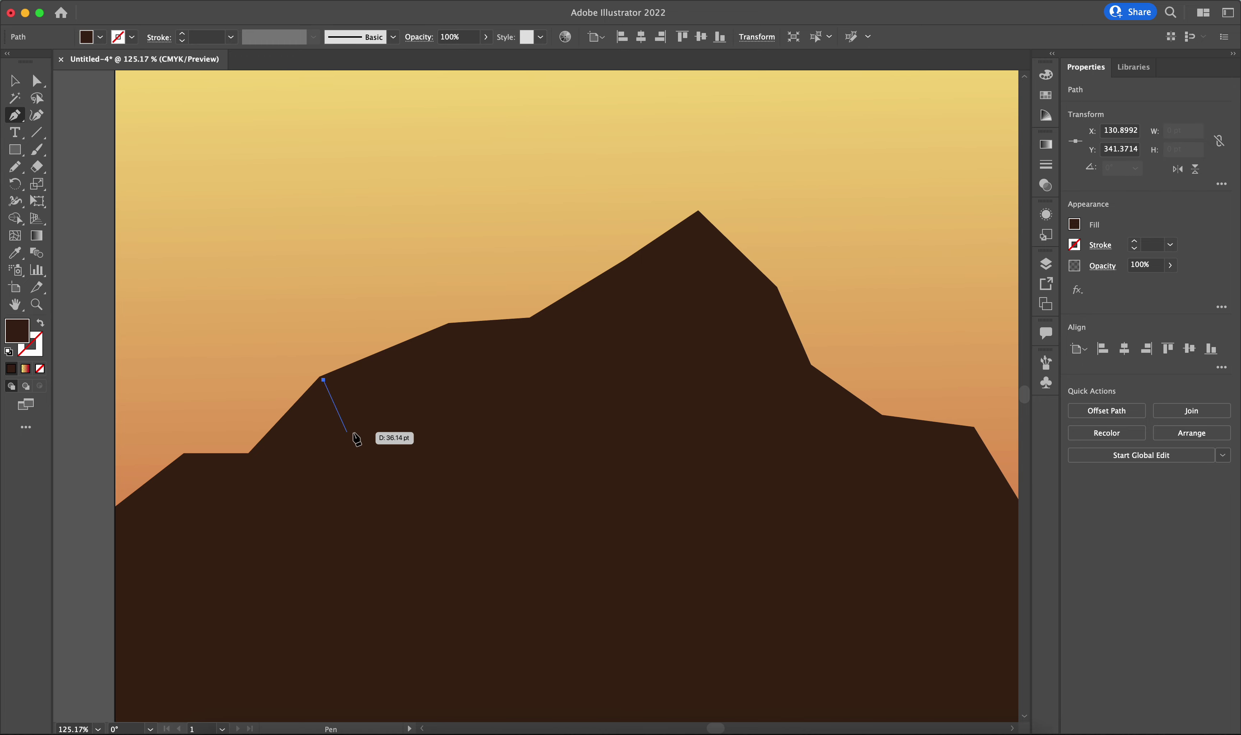
left_click(444, 325)
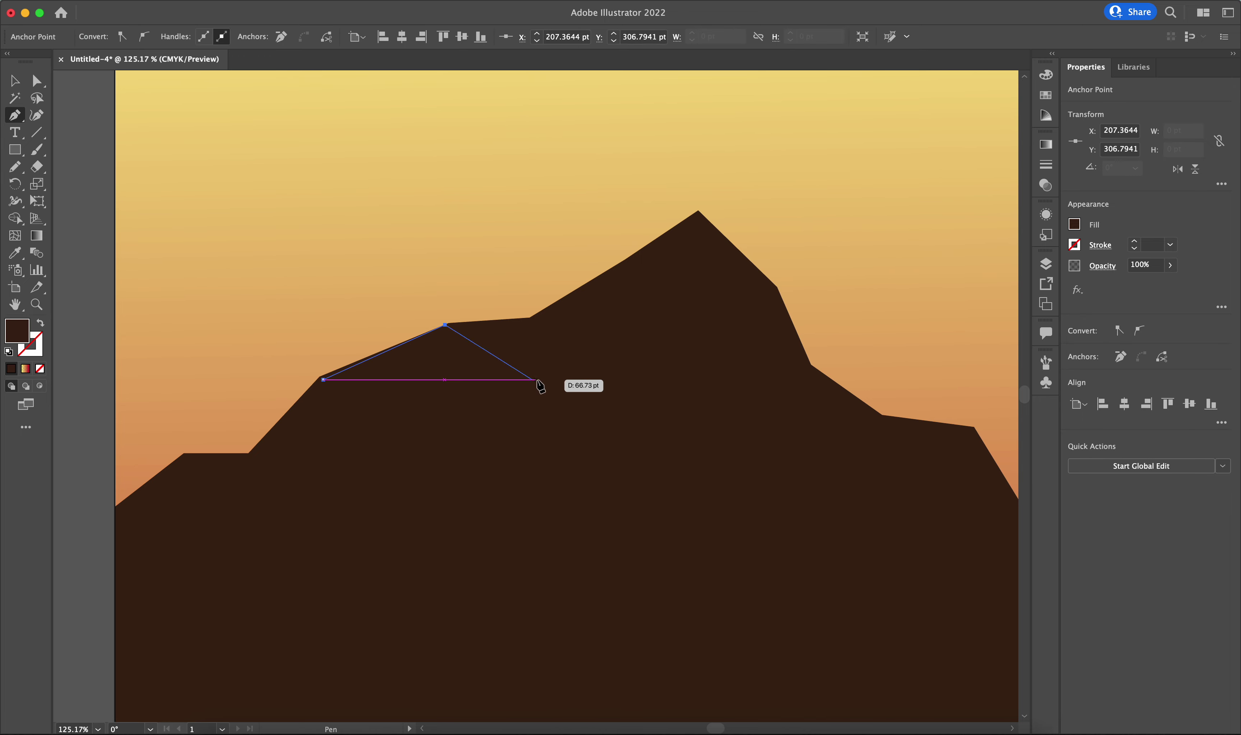
left_click(548, 401)
left_click(509, 444)
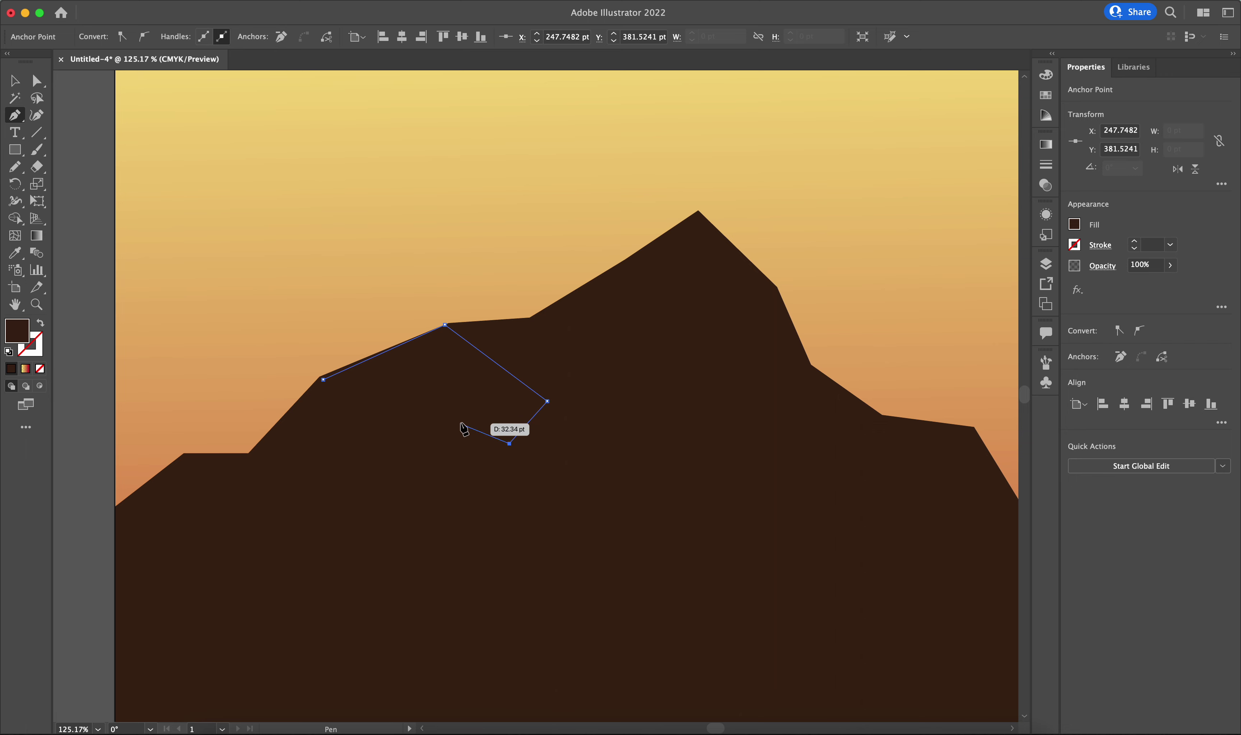
left_click(432, 399)
left_click(487, 477)
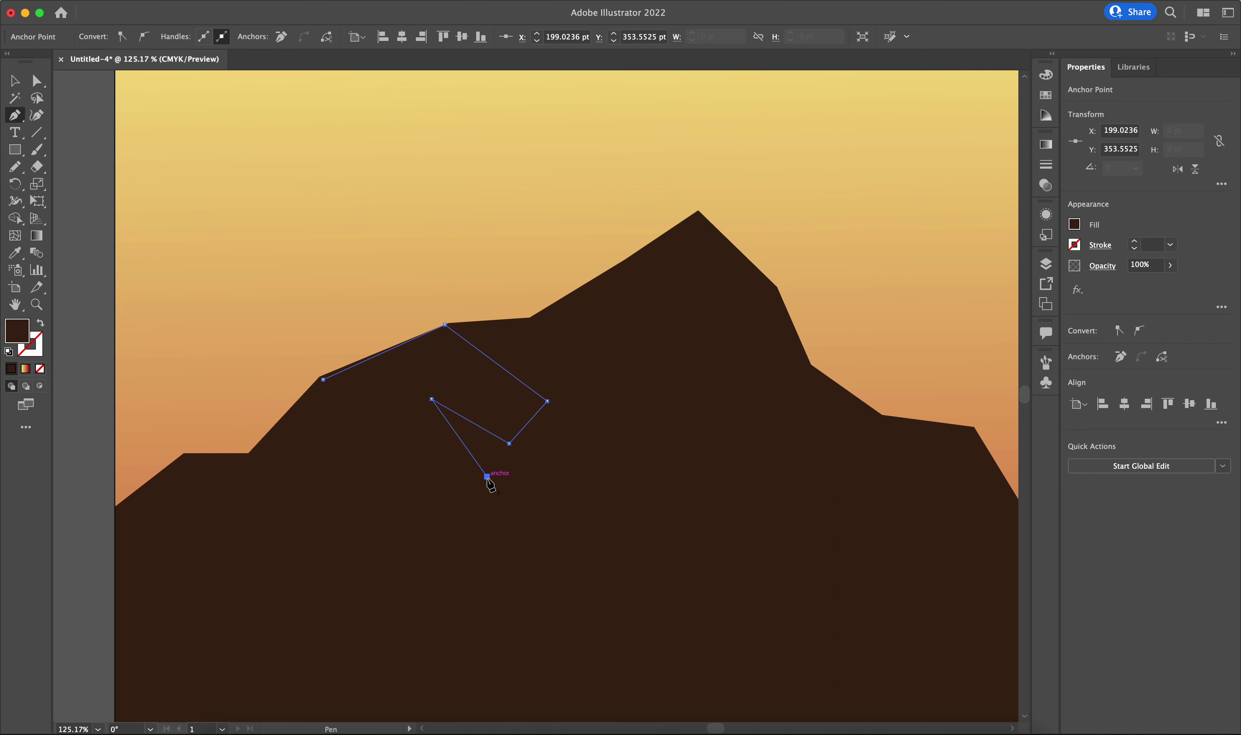
left_click(458, 503)
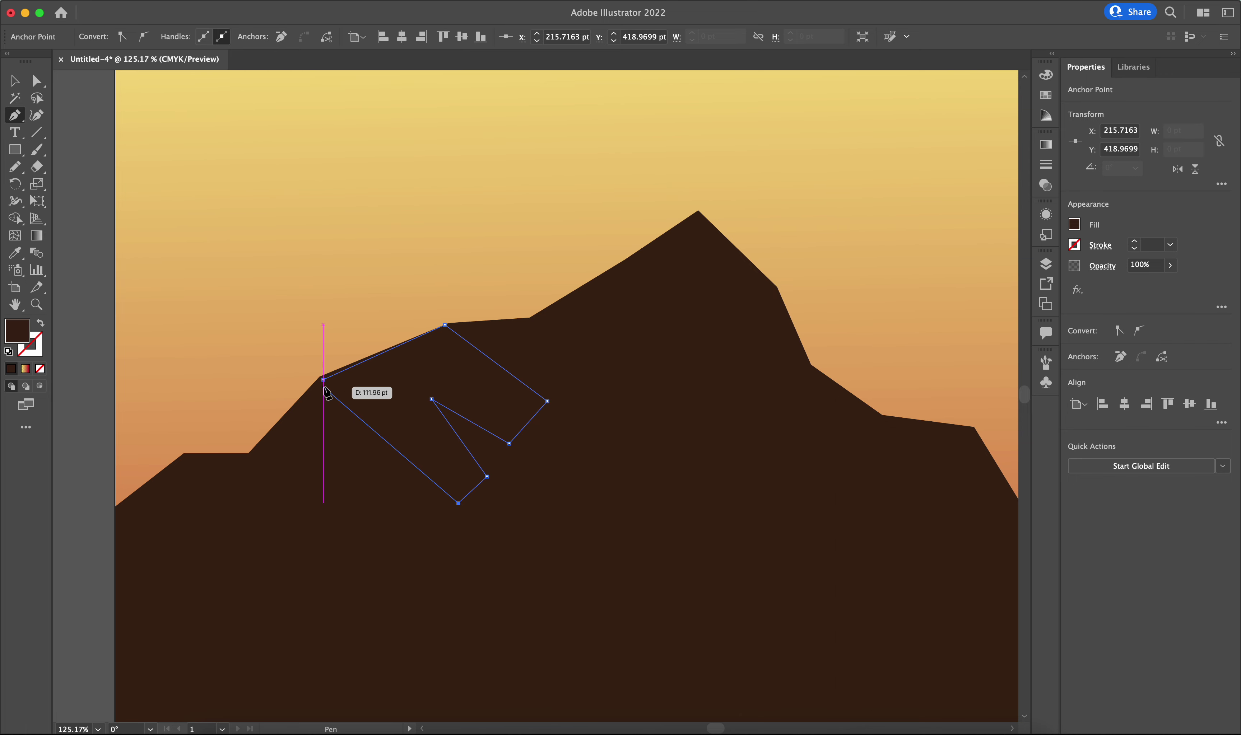
left_click(323, 379)
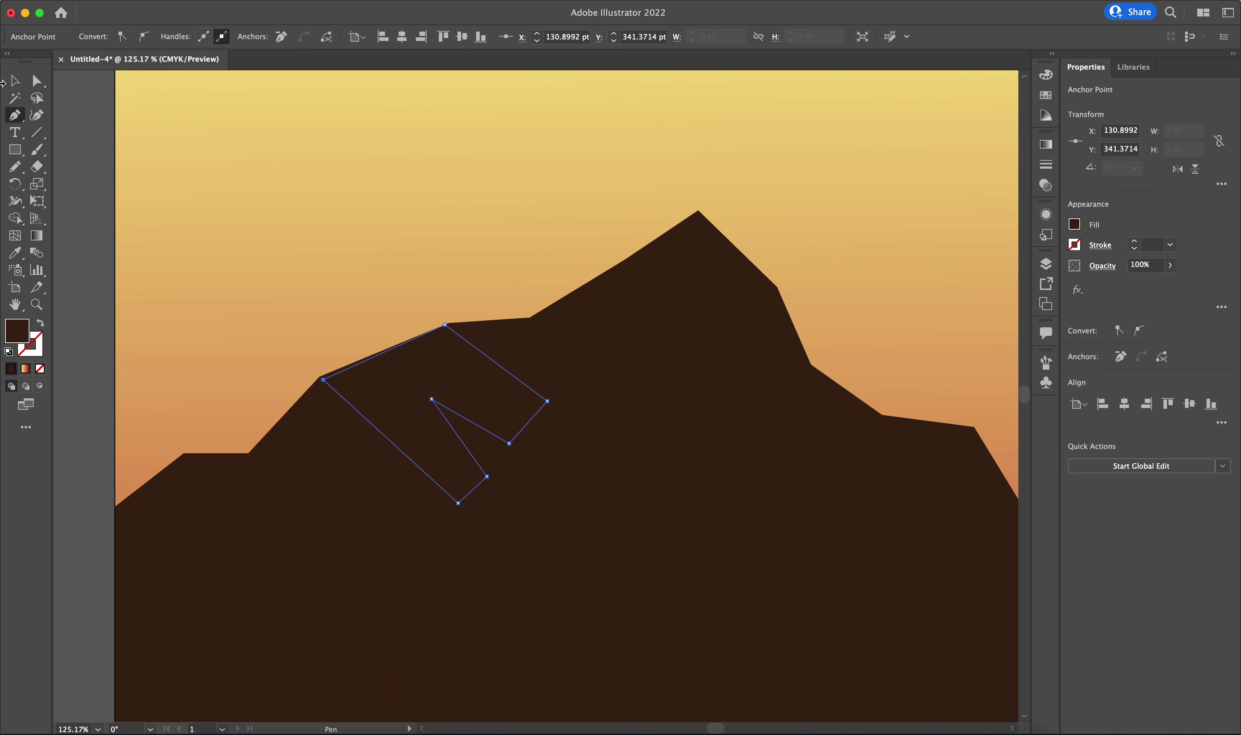
Give the facet a gradient with a white start stop and a dark brown end stop.
left_click(28, 372)
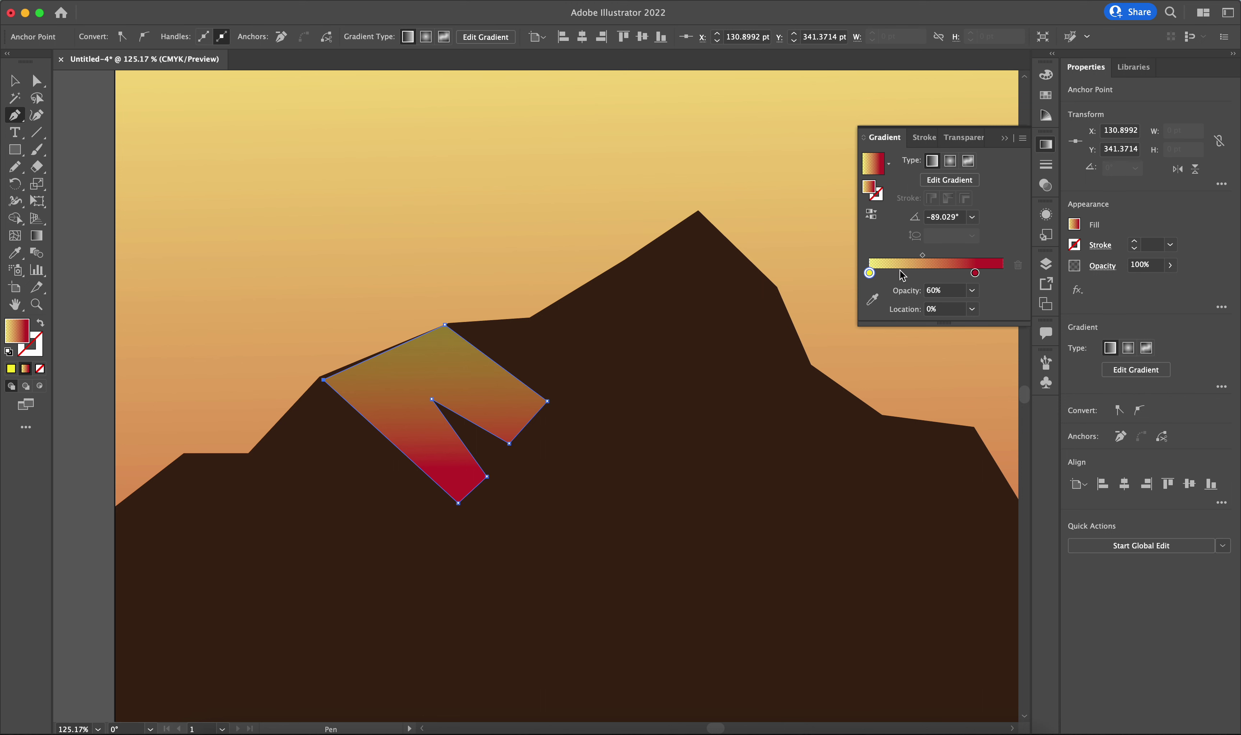
double_click(869, 274)
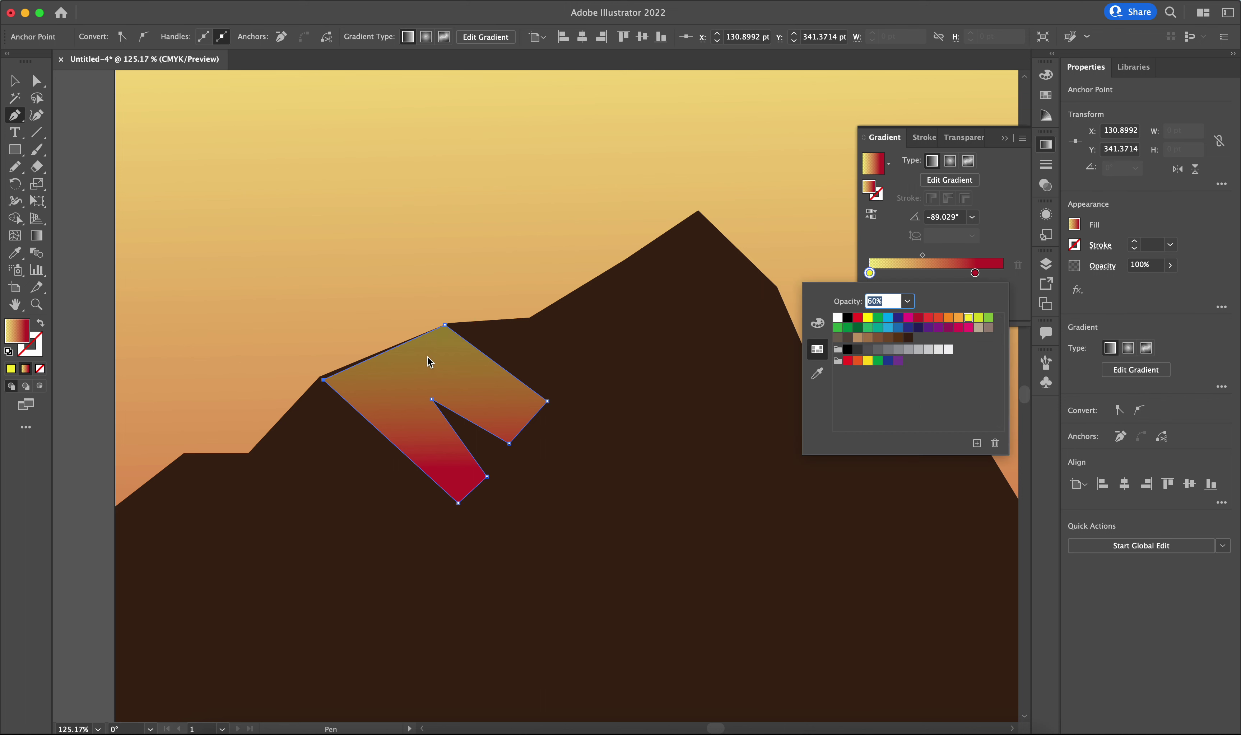
left_click(838, 319)
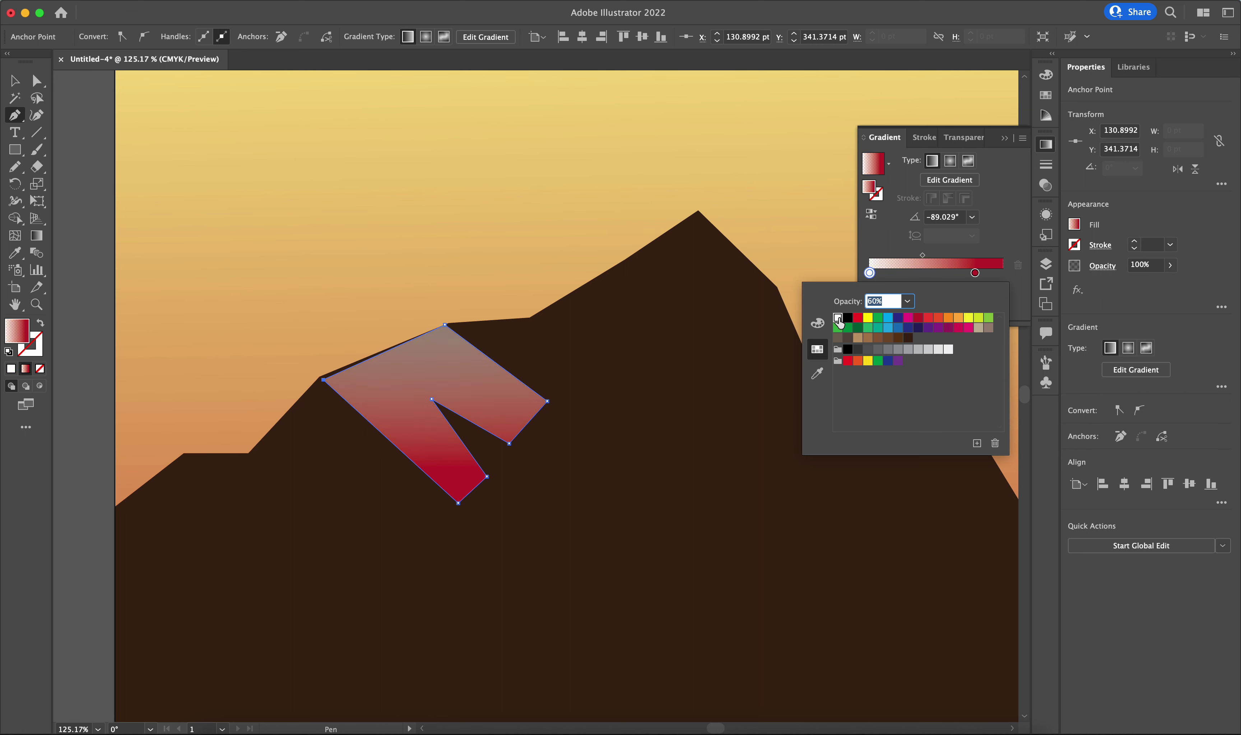
double_click(974, 273)
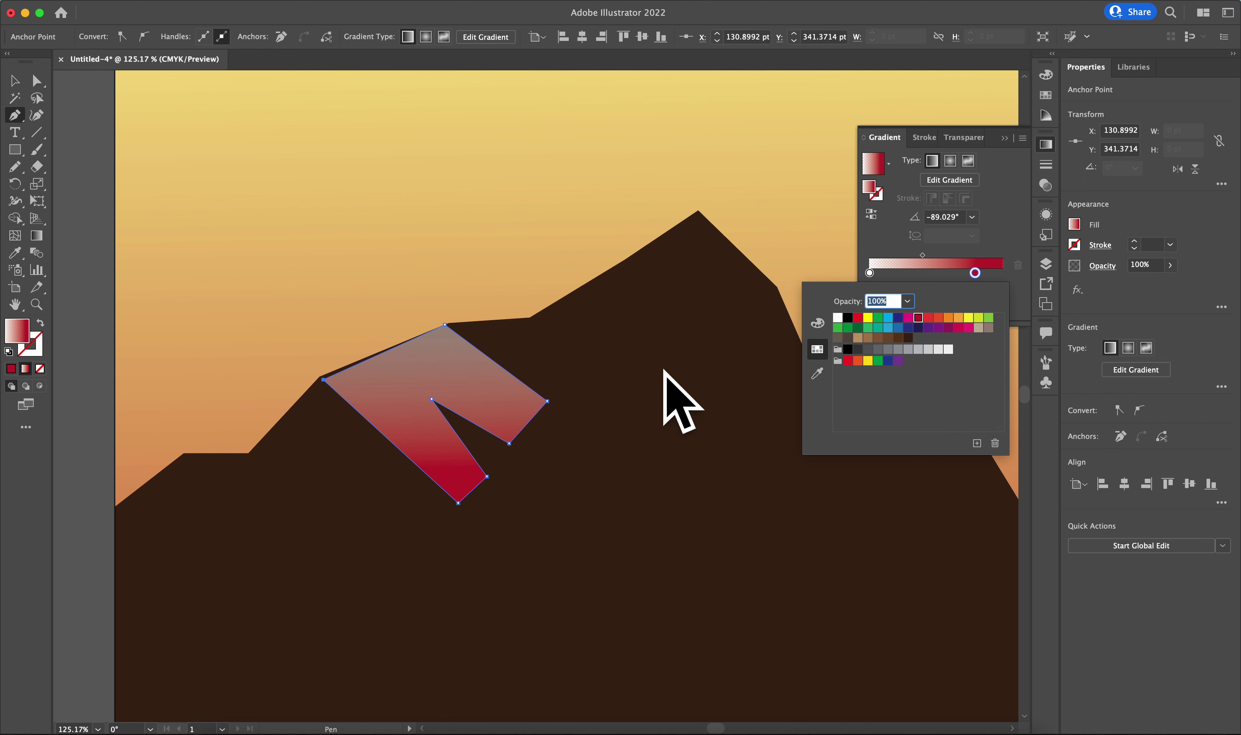
left_click(909, 341)
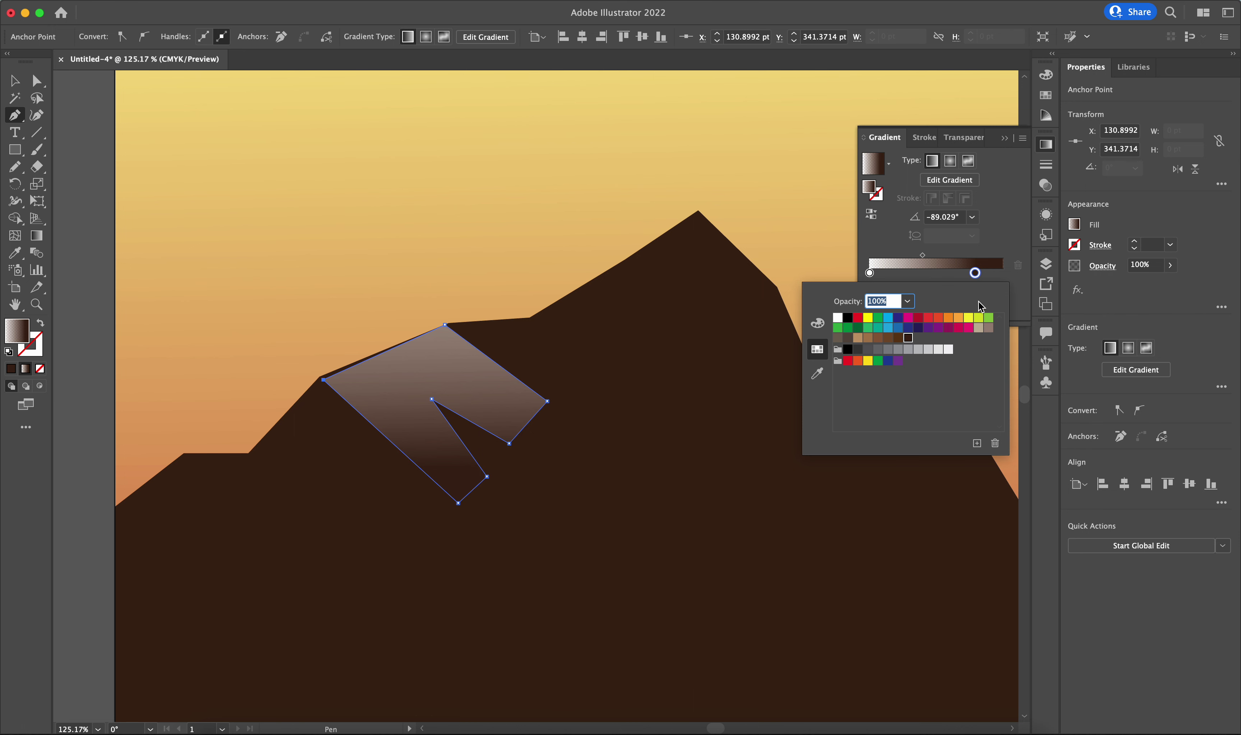
left_click_drag(976, 279, 1003, 281)
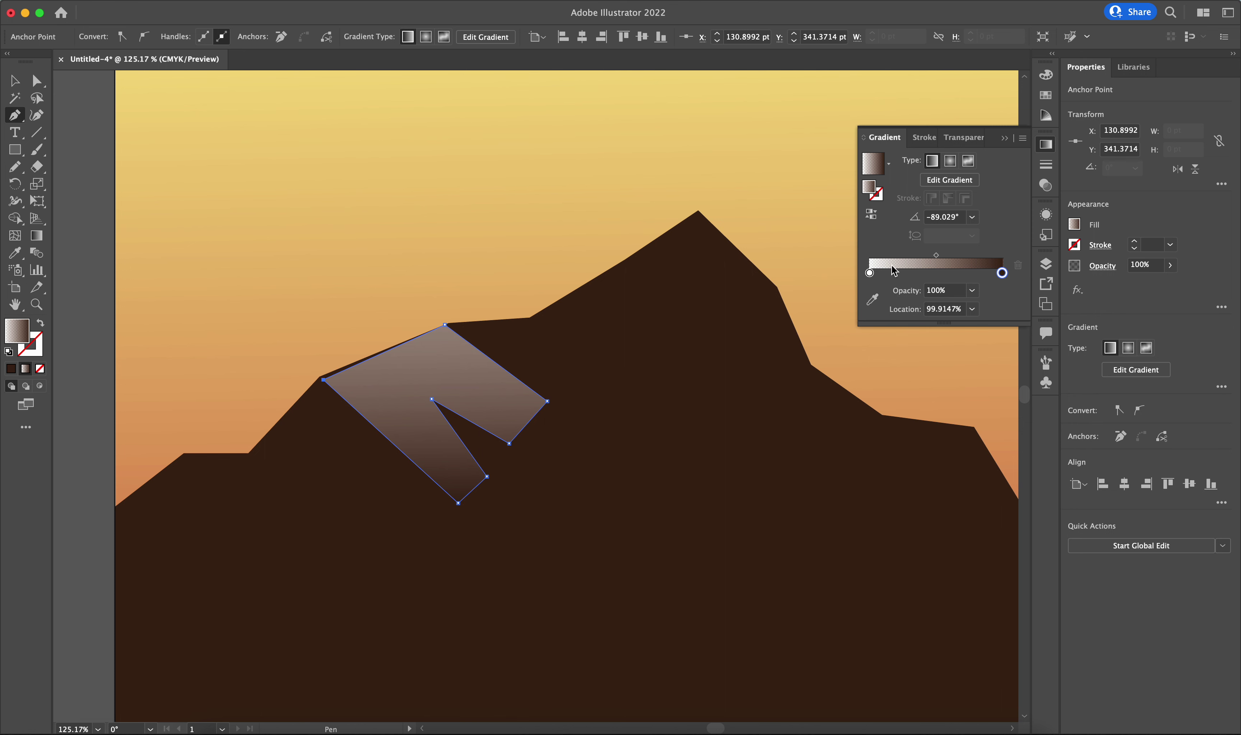
Drag the facet's gradient diagonally at about -42.5°, pale upper left to dark brown lower right.
left_click(949, 180)
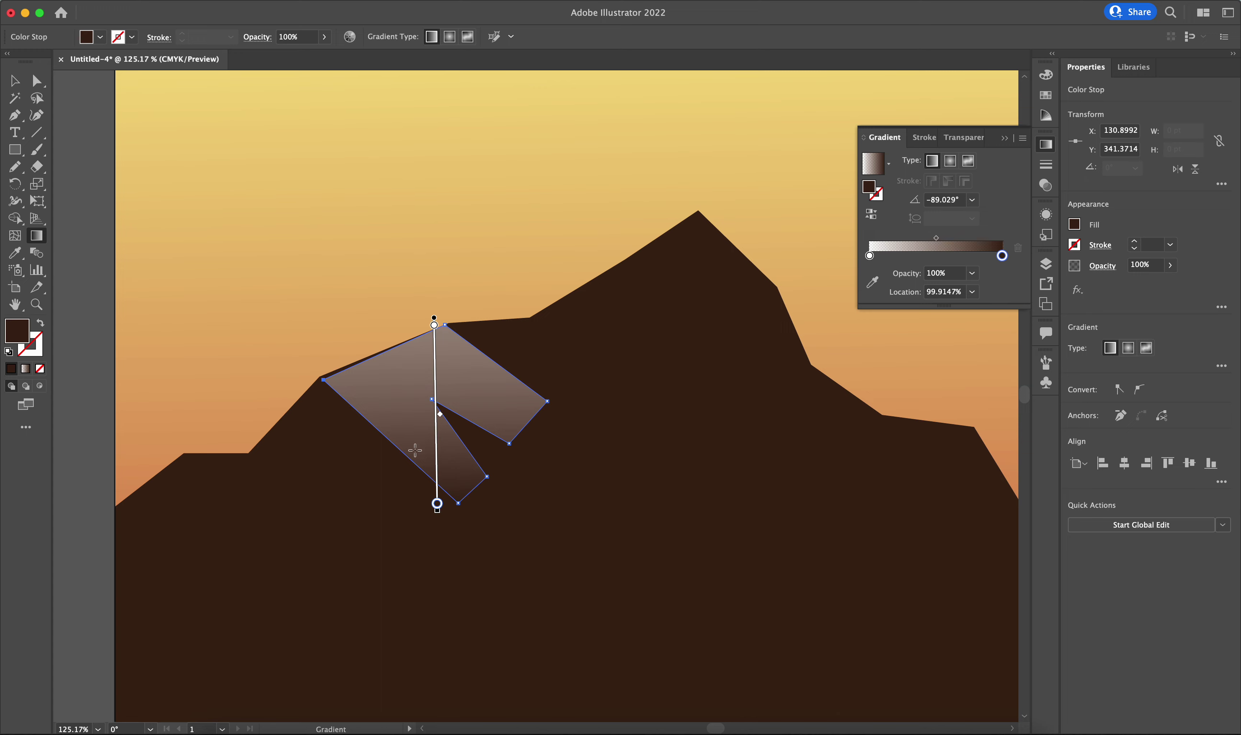
left_click_drag(399, 363, 503, 453)
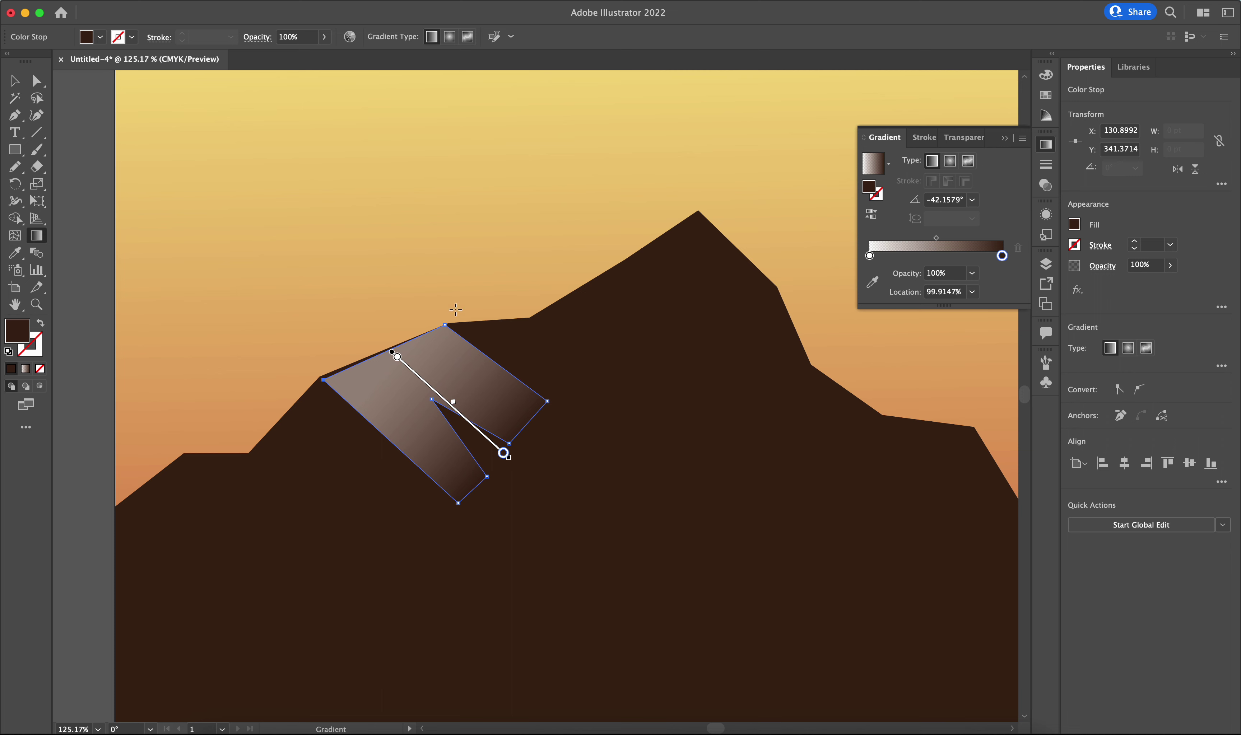
left_click_drag(434, 325, 437, 504)
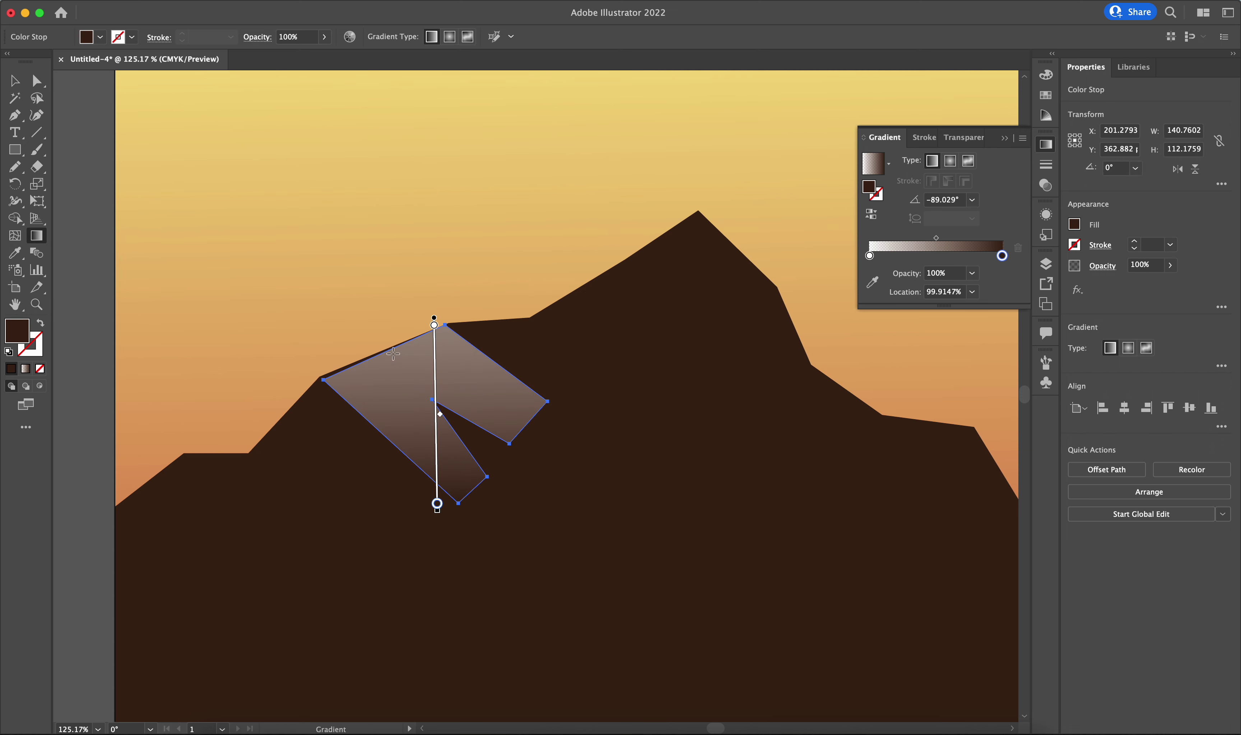
left_click_drag(393, 352, 506, 454)
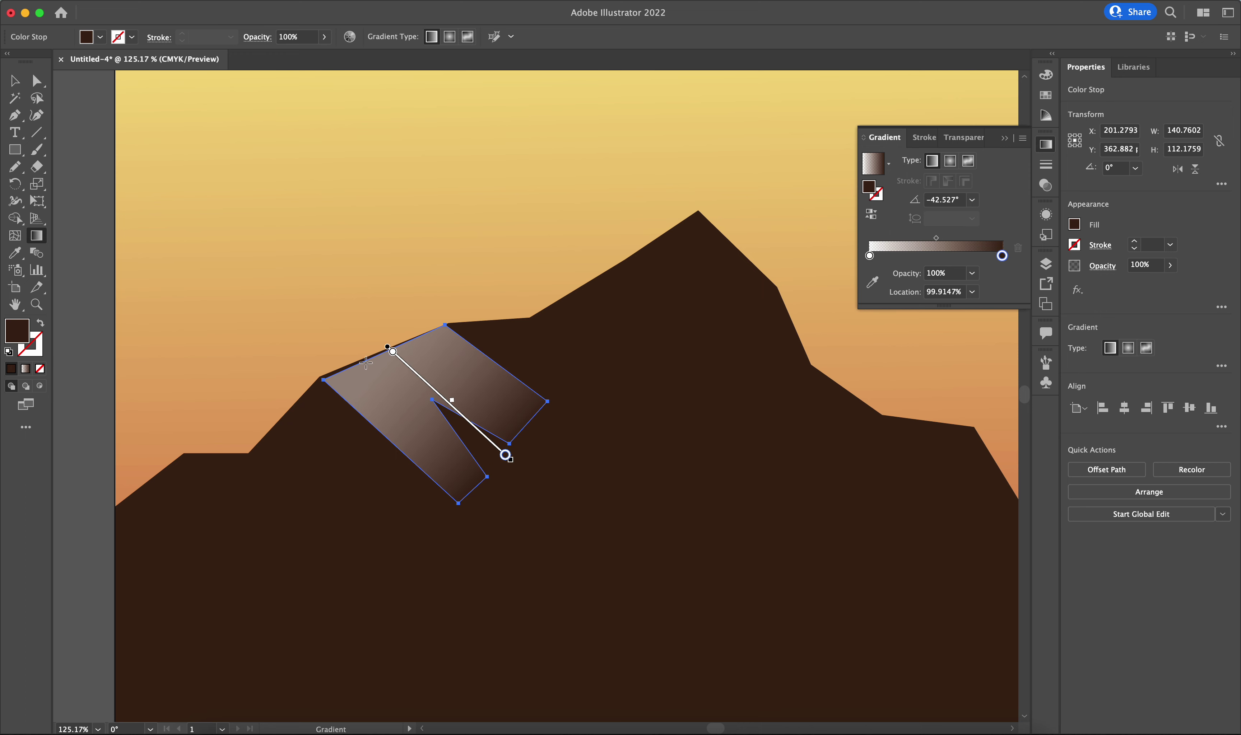
scroll(410, 428, "down", 3)
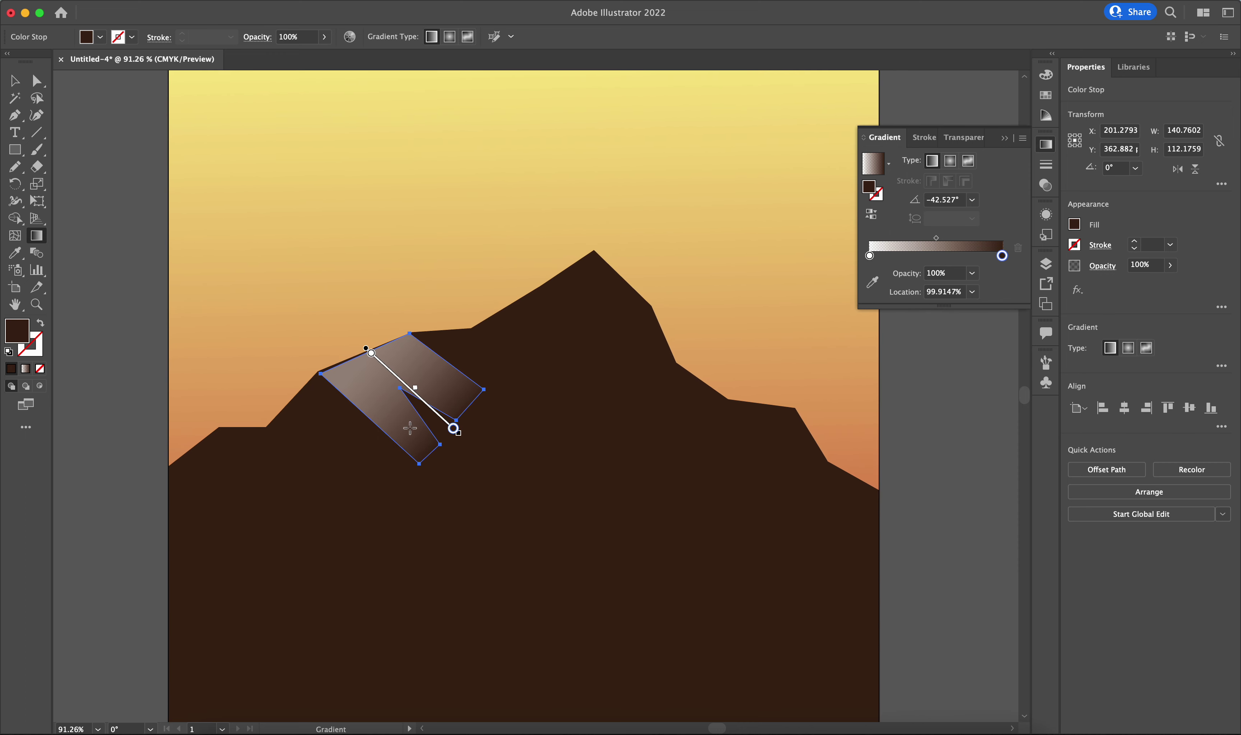
Raise the left facet's bottom edge to shorten it, then clear the selection.
key("v")
left_click(498, 360)
scroll(499, 361, "down", 2)
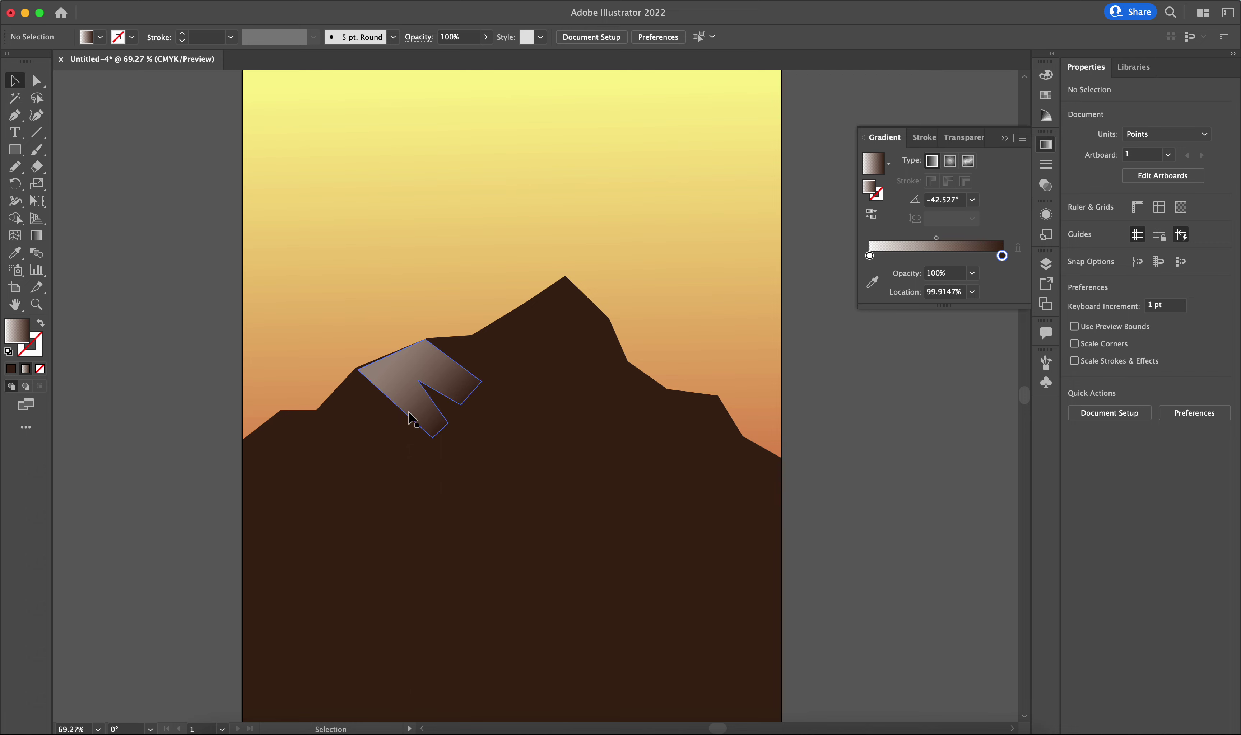
scroll(386, 321, "up", 8)
left_click(406, 386)
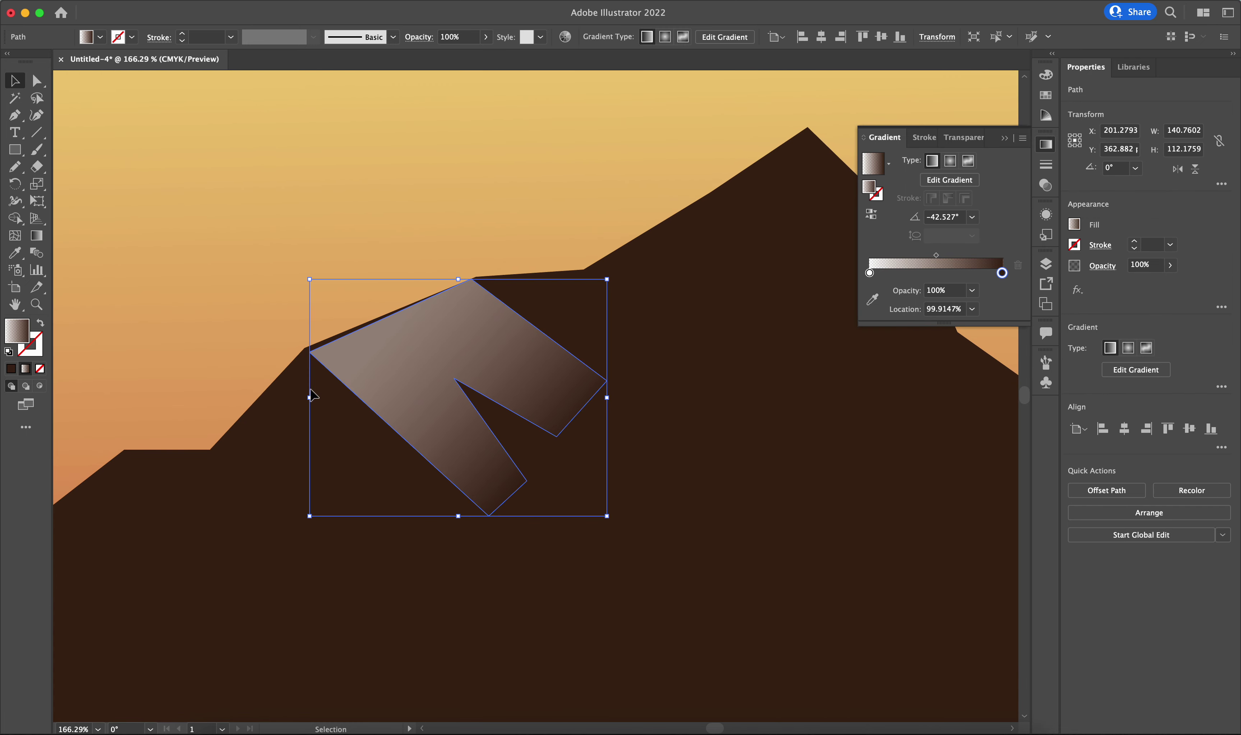
mouse_move(395, 382)
left_mouse_down()
mouse_move(387, 369)
mouse_move(388, 380)
left_mouse_up()
left_click_drag(309, 398, 309, 392)
left_click_drag(309, 515, 309, 494)
left_click_drag(436, 364, 442, 360)
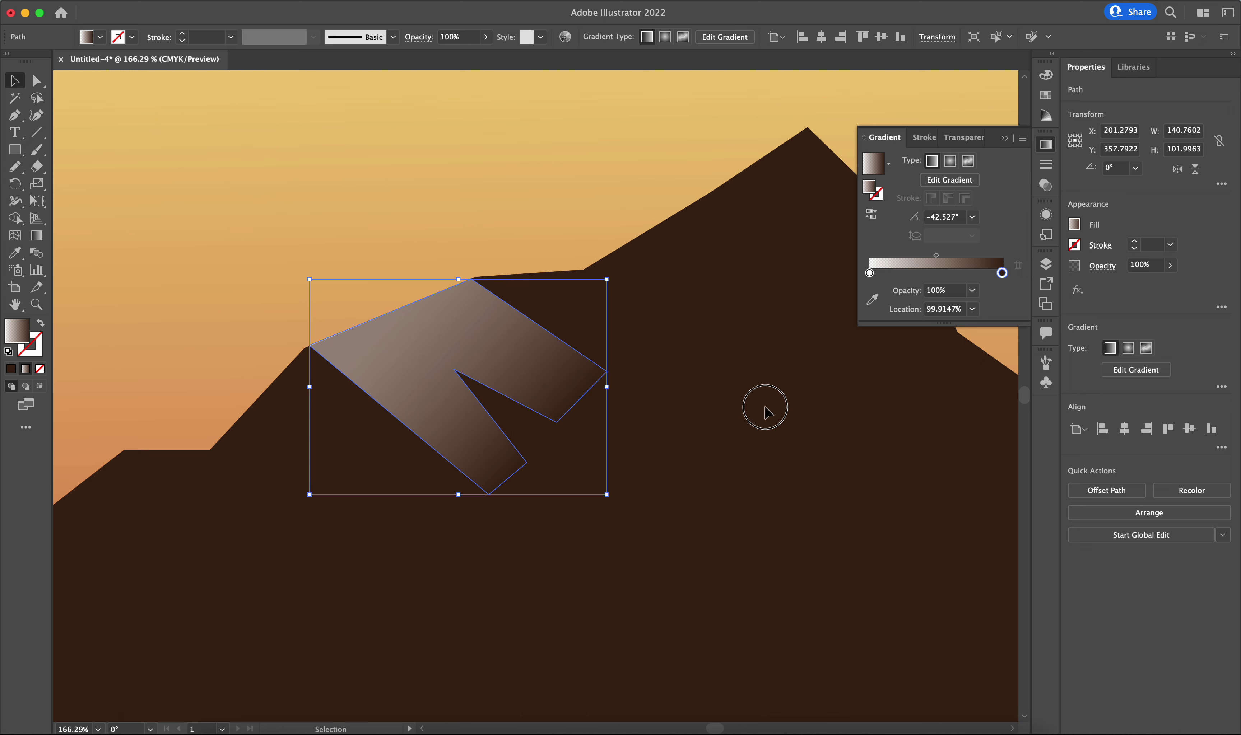
key("super+shift+a")
Pen a closed five-corner facet from the peak down the right ridge.
scroll(753, 405, "down", 5)
scroll(742, 399, "right", 6)
scroll(613, 360, "up", 5)
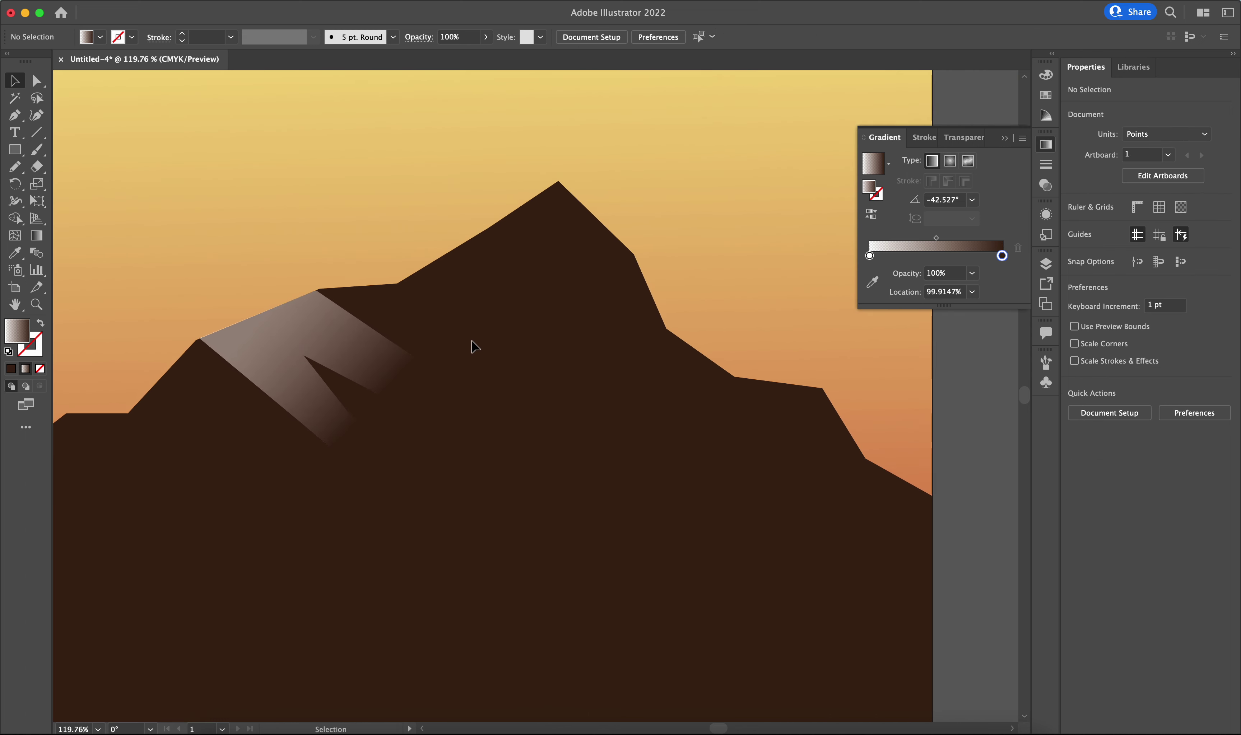
scroll(470, 347, "down", 3)
scroll(460, 342, "up", 4)
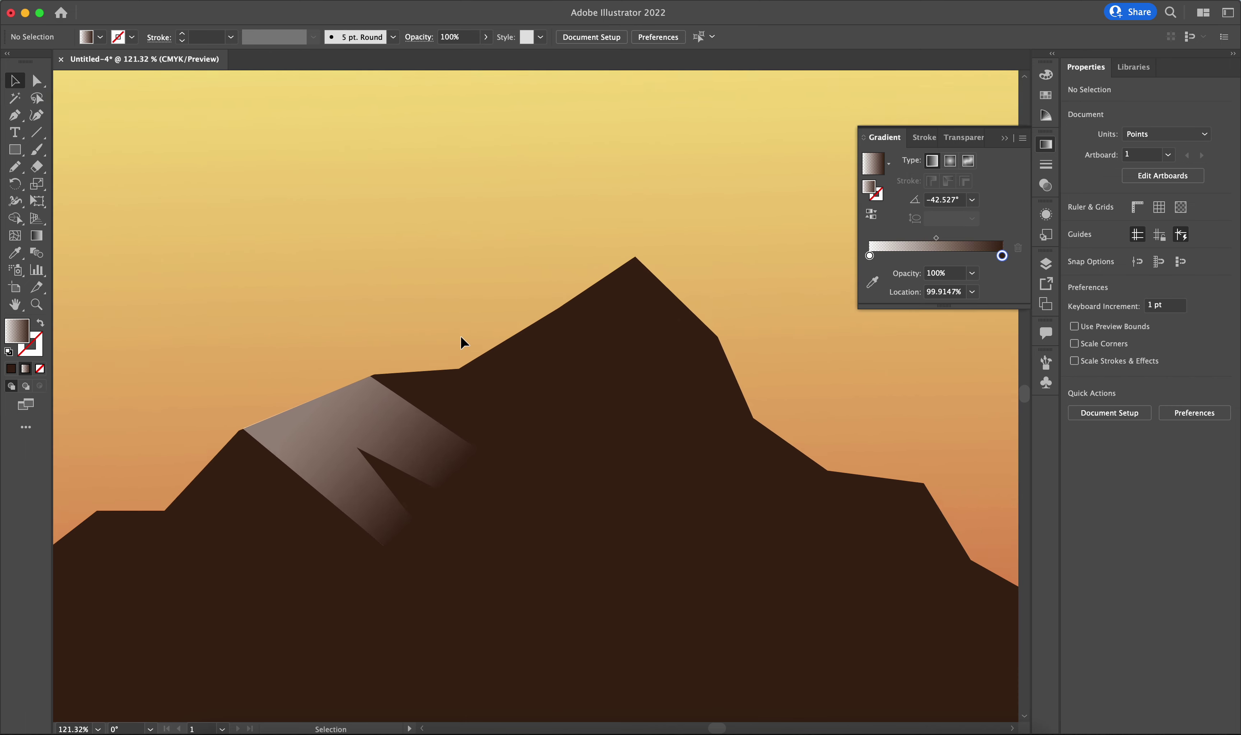
left_click(14, 115)
scroll(542, 337, "right", 2)
scroll(542, 338, "down", 2)
scroll(542, 338, "right", 2)
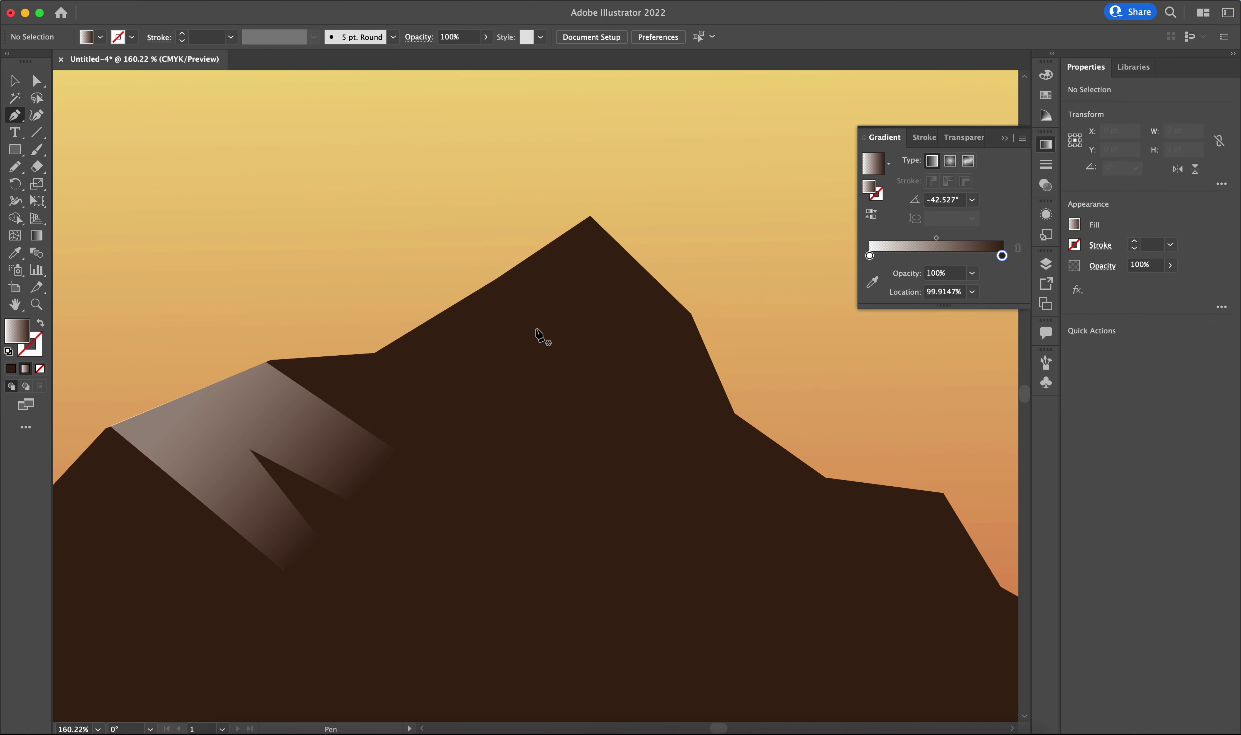
left_click(589, 218)
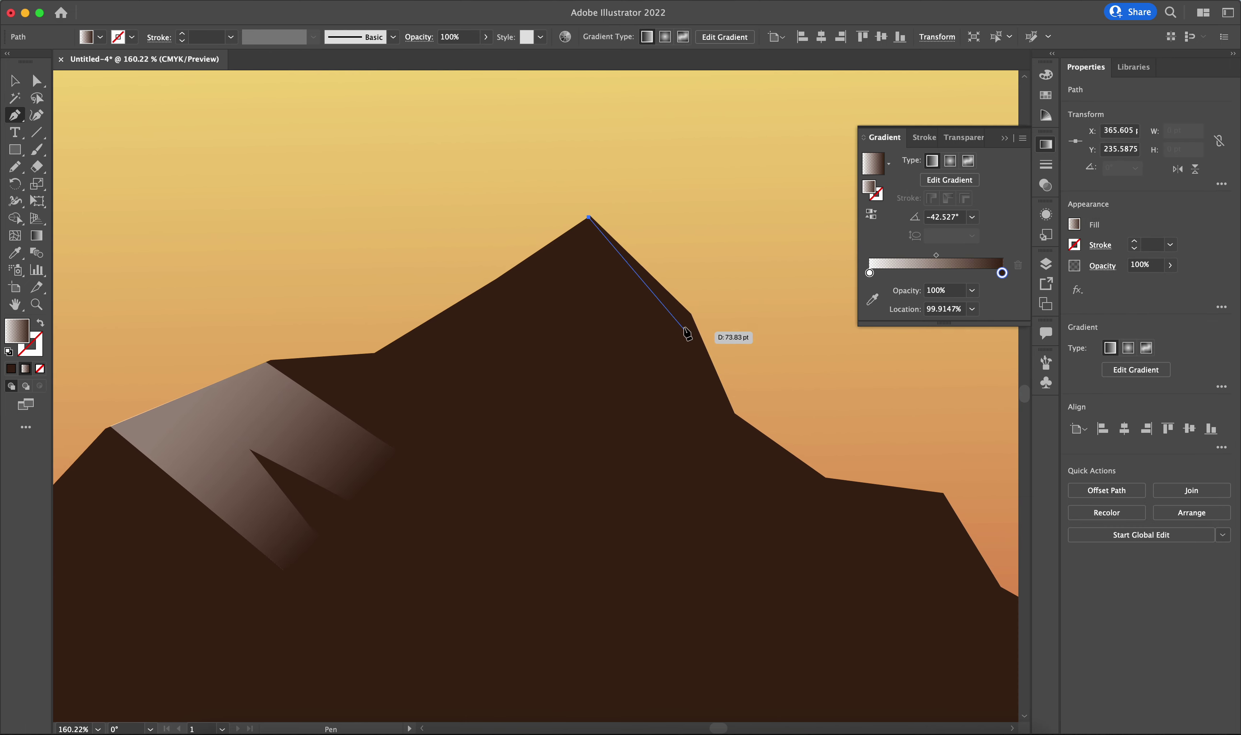
left_click(689, 312)
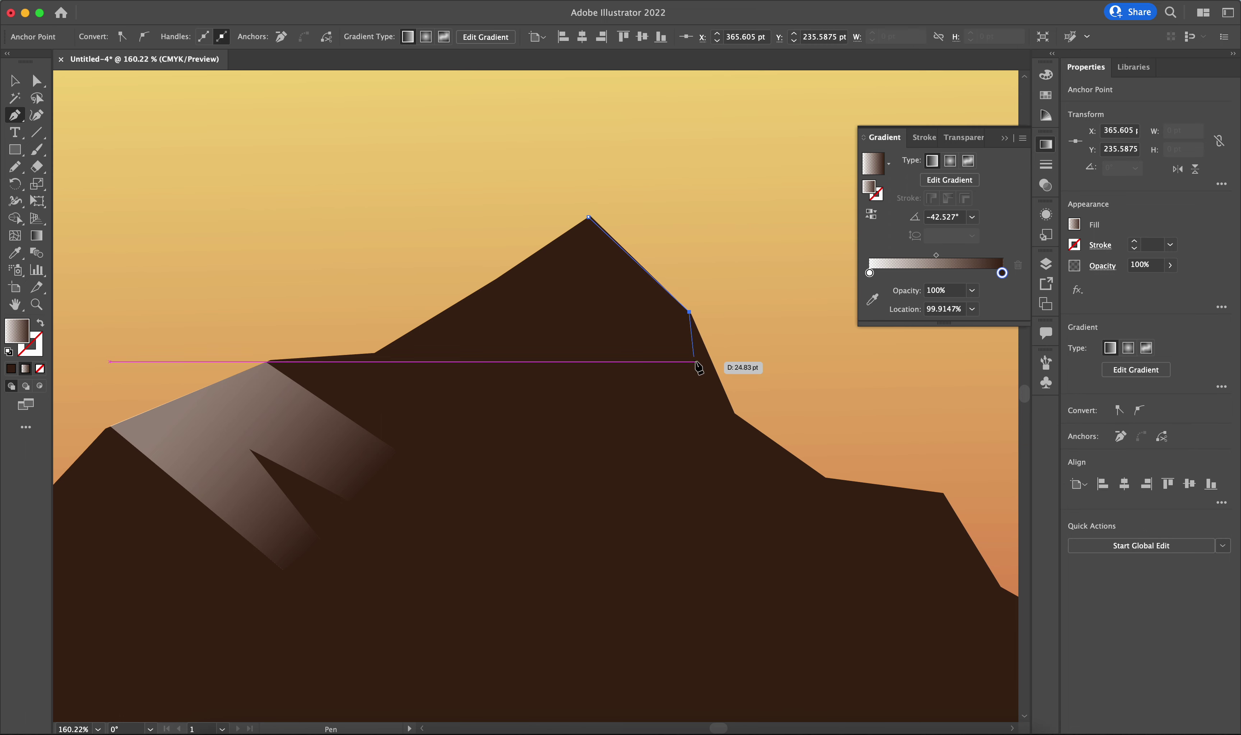
left_click(734, 414)
left_click(751, 569)
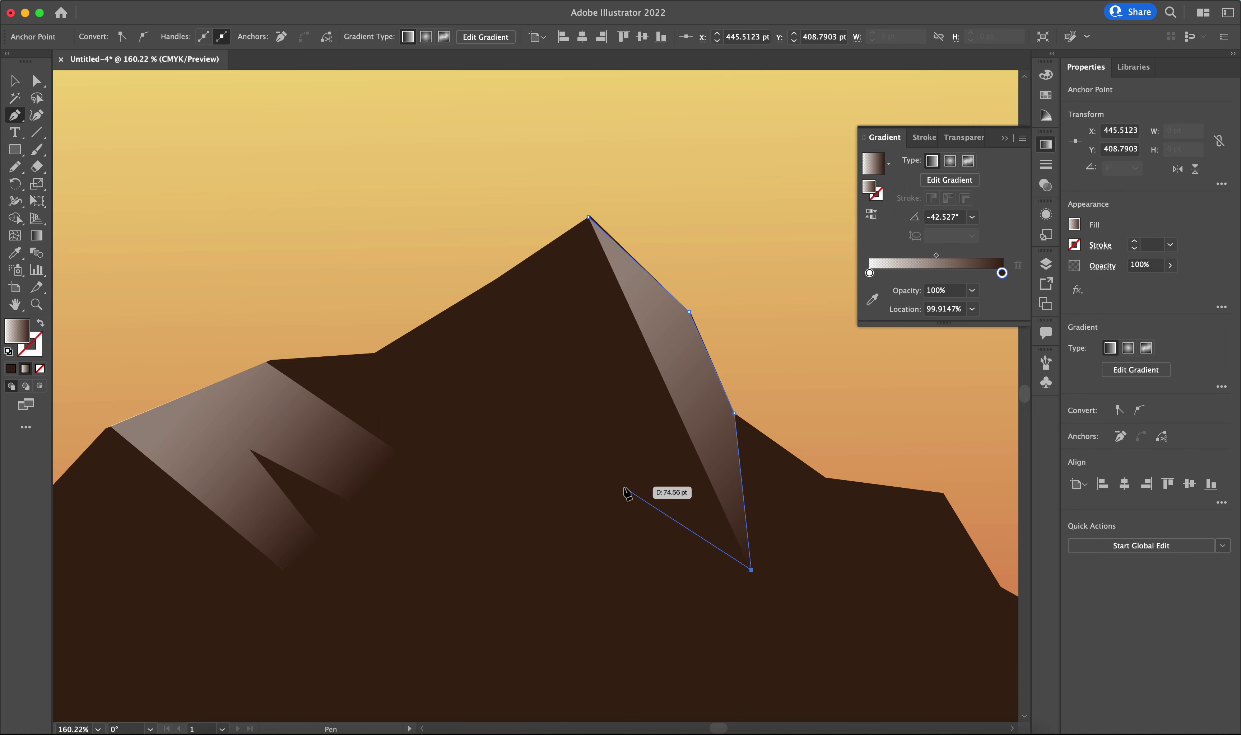
left_click(579, 356)
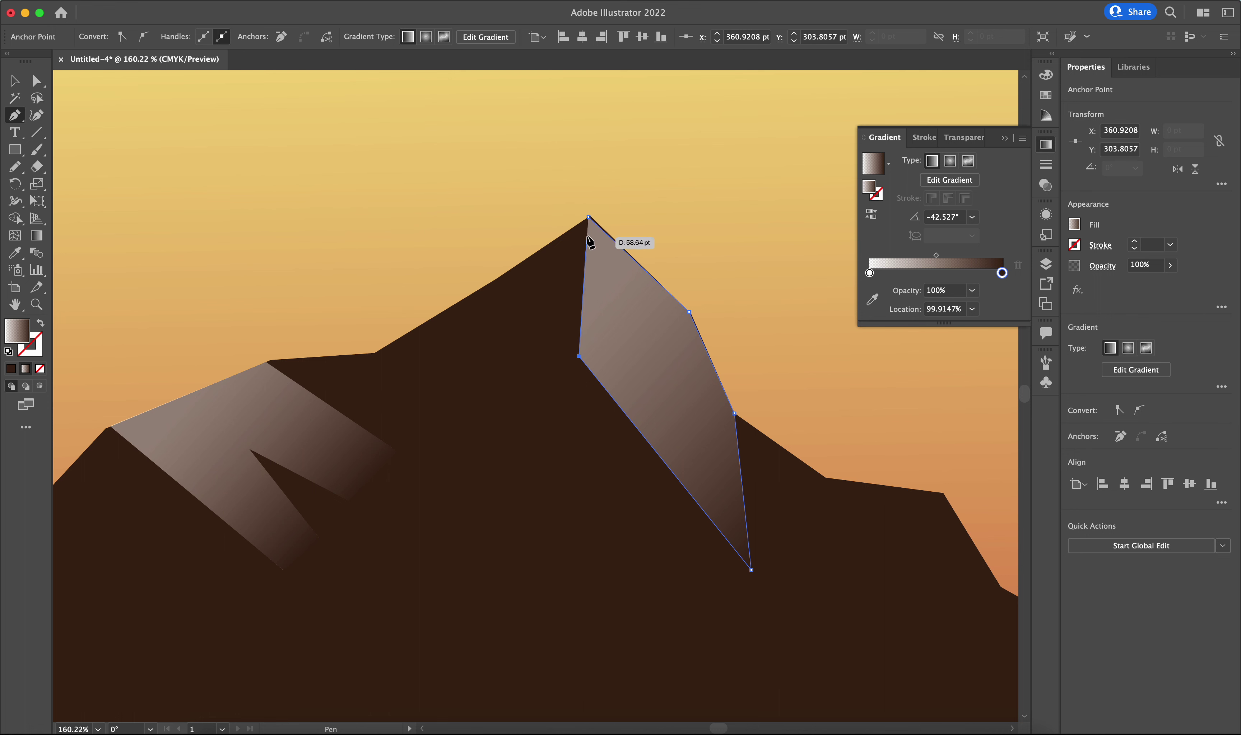
left_click(588, 217)
Return to the Selection tool and deselect the new facet.
left_click(16, 81)
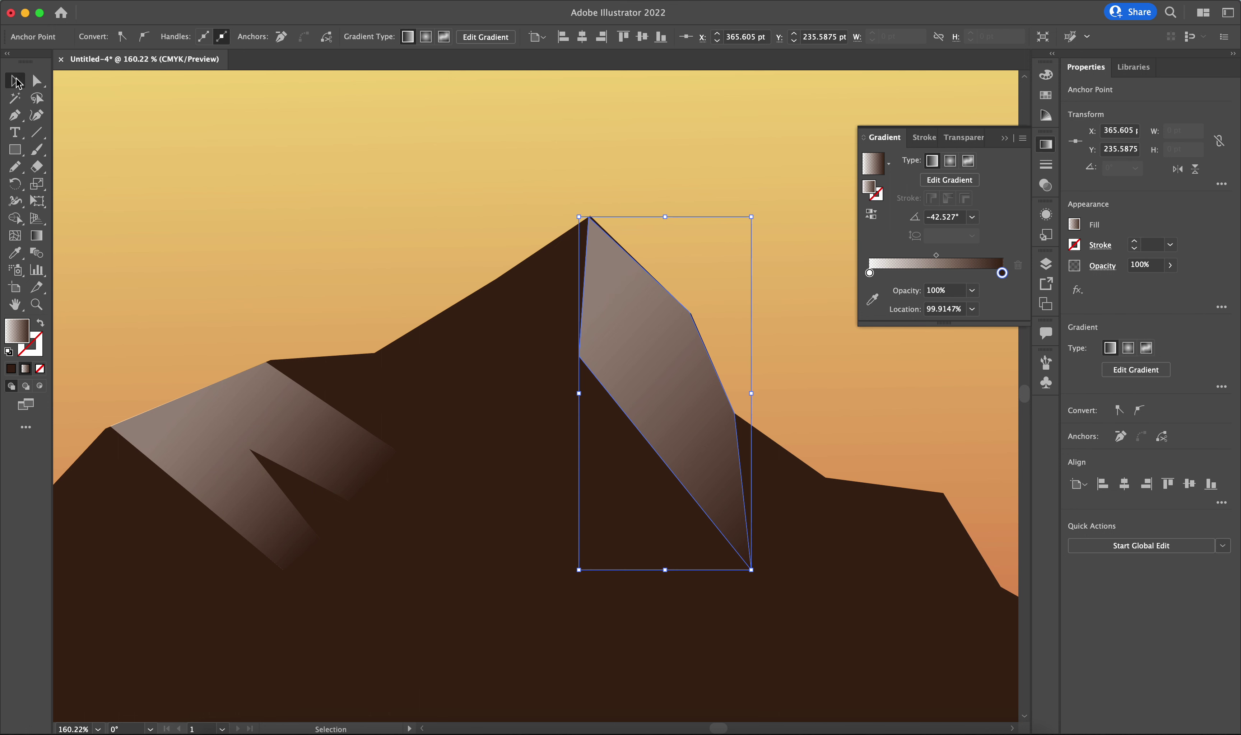
left_click(815, 378)
scroll(811, 376, "down", 3)
scroll(756, 408, "right", 5)
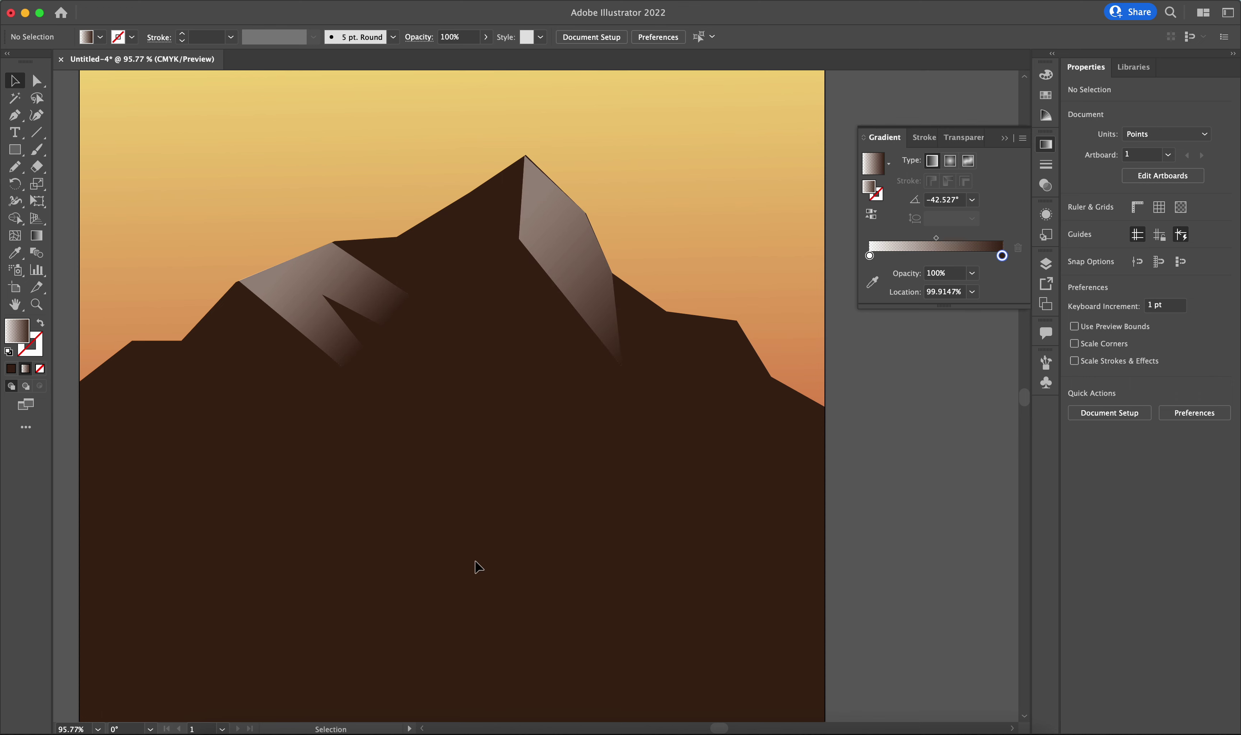
scroll(481, 559, "down", 3)
scroll(481, 559, "right", 3)
With the Pen tool, start a large facet outline on the mountain's lower body, including its first notch.
scroll(485, 551, "left", 2)
key("p")
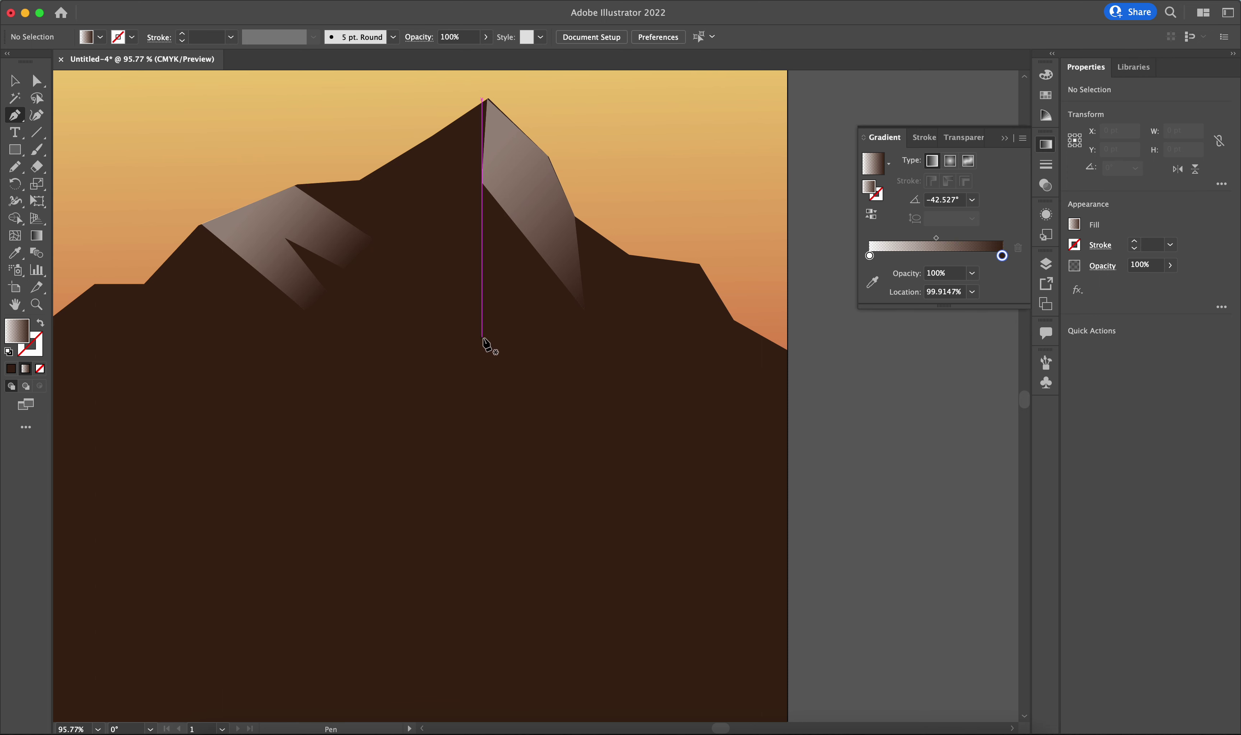
scroll(468, 413, "down", 3)
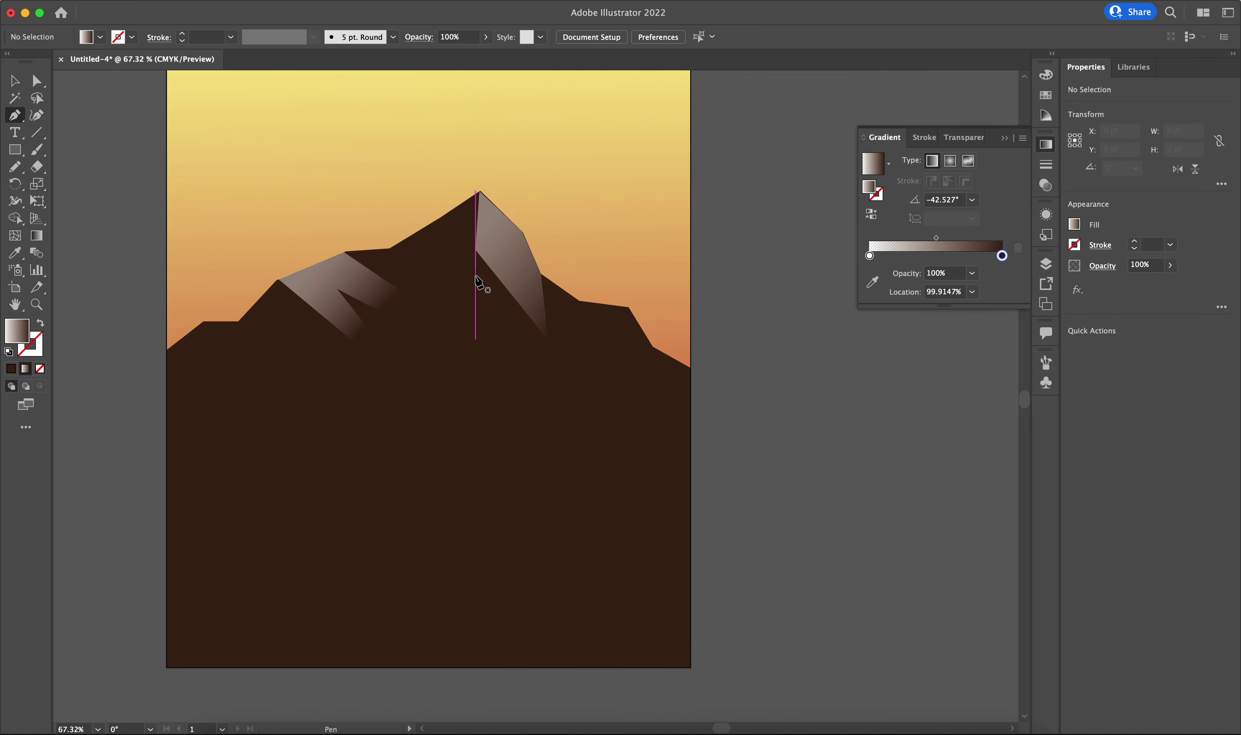
scroll(419, 425, "up", 3)
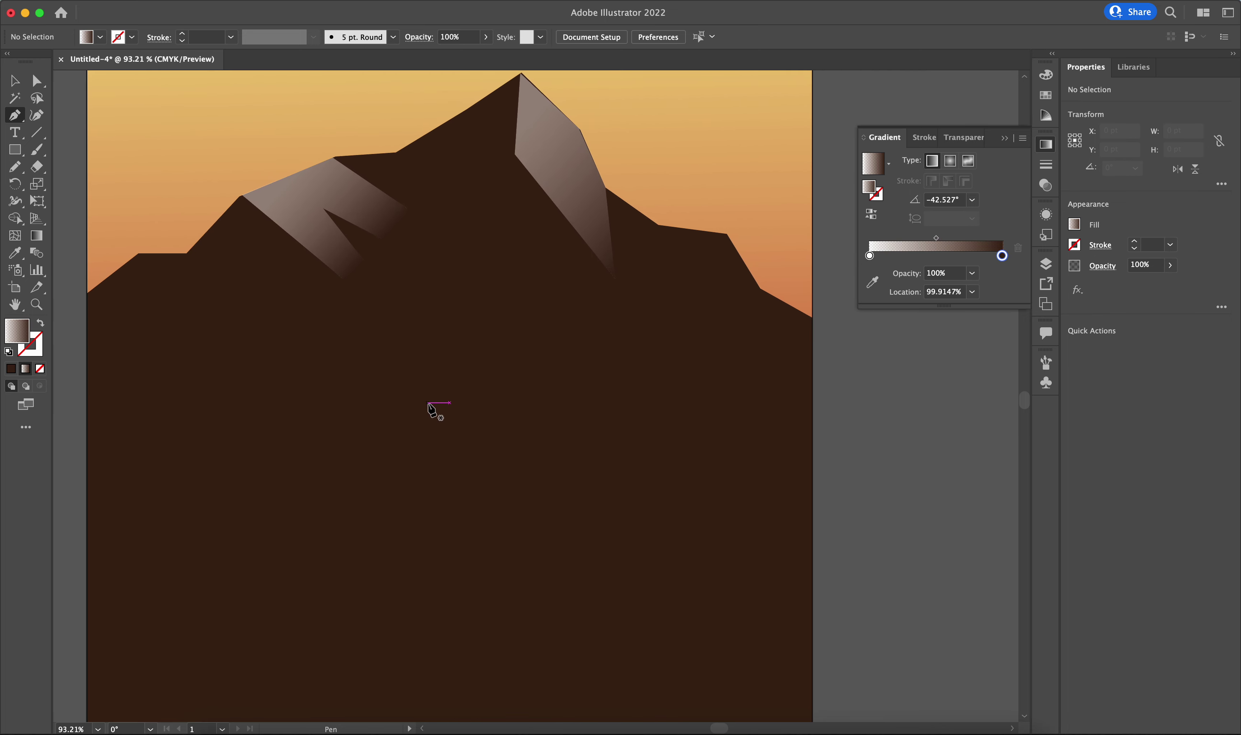
left_click(359, 440)
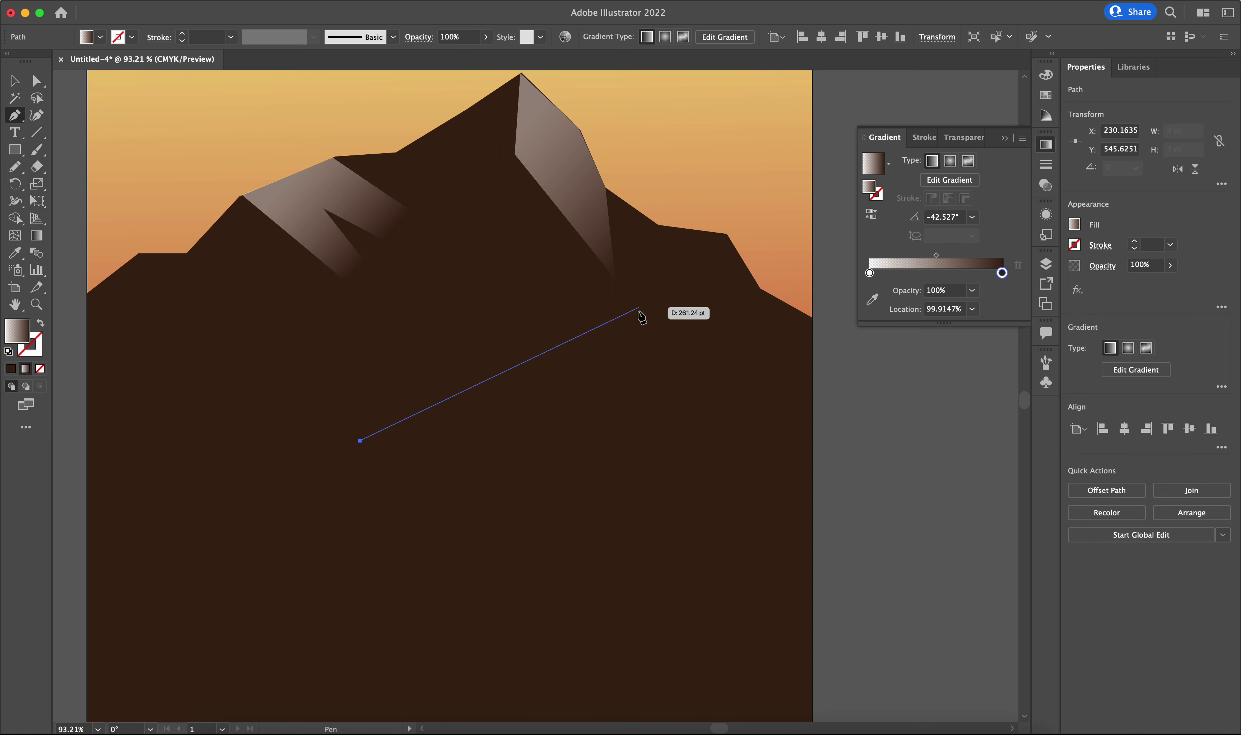
left_click(549, 290)
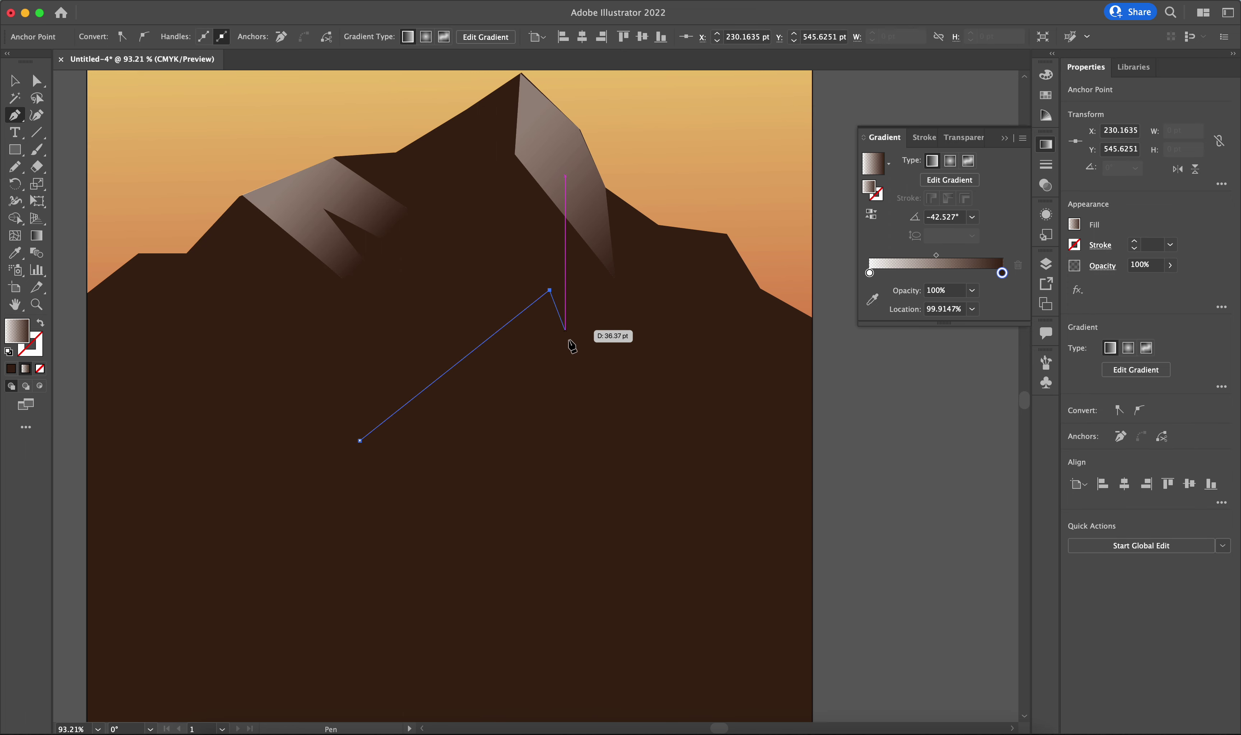
left_click(695, 354)
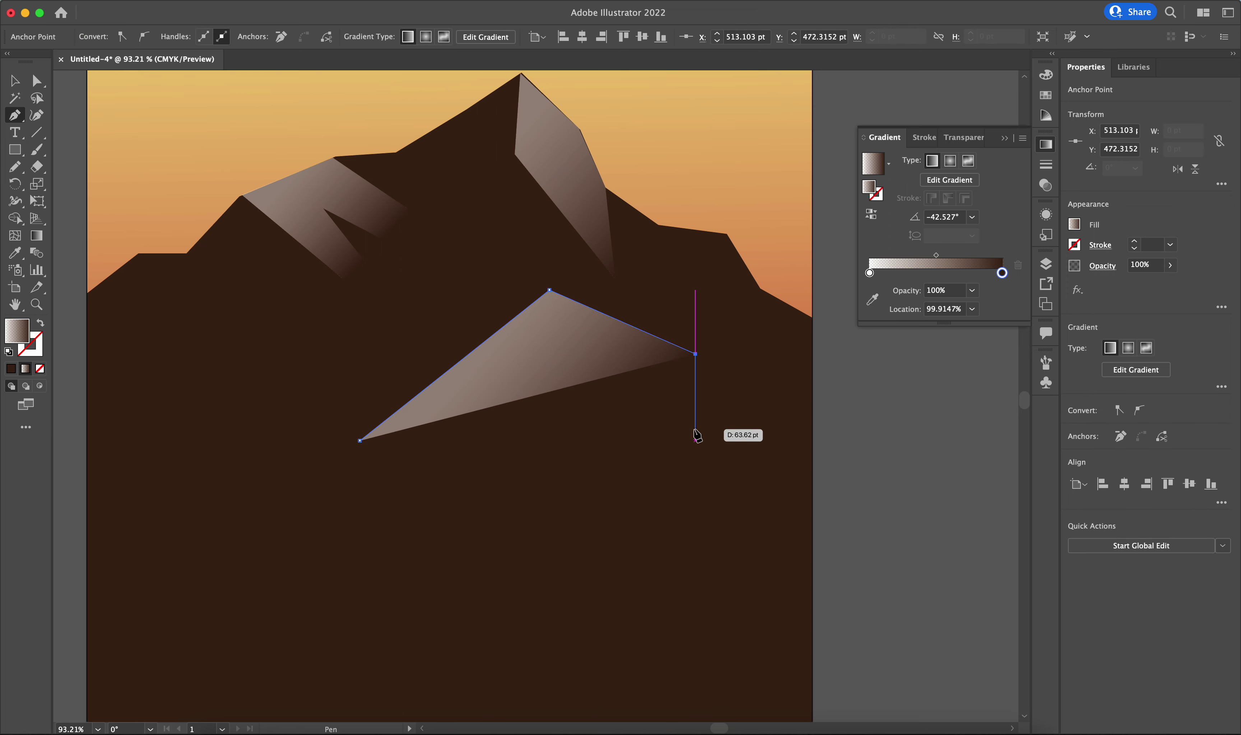
left_click(695, 406)
left_click(566, 377)
left_click(615, 462)
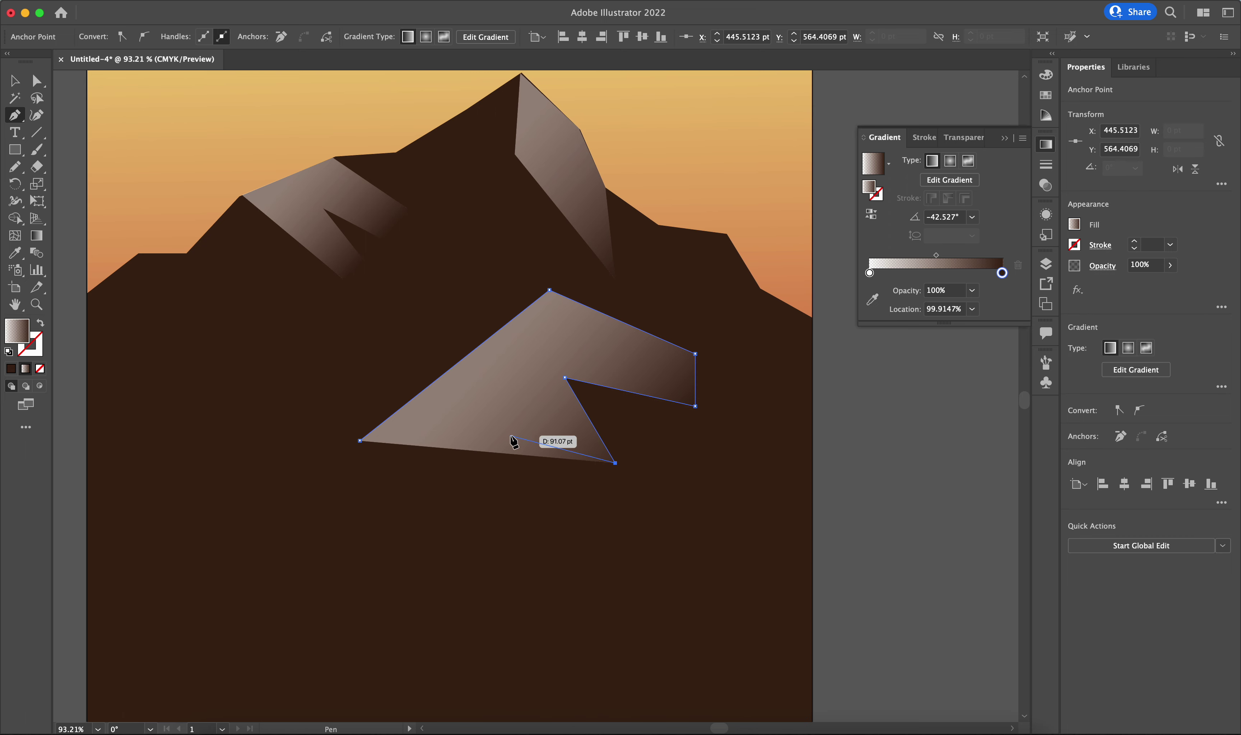
Add a second notch and a jagged lower edge, close the facet, then deselect and fit the poster in view.
left_click(595, 486)
left_click(511, 421)
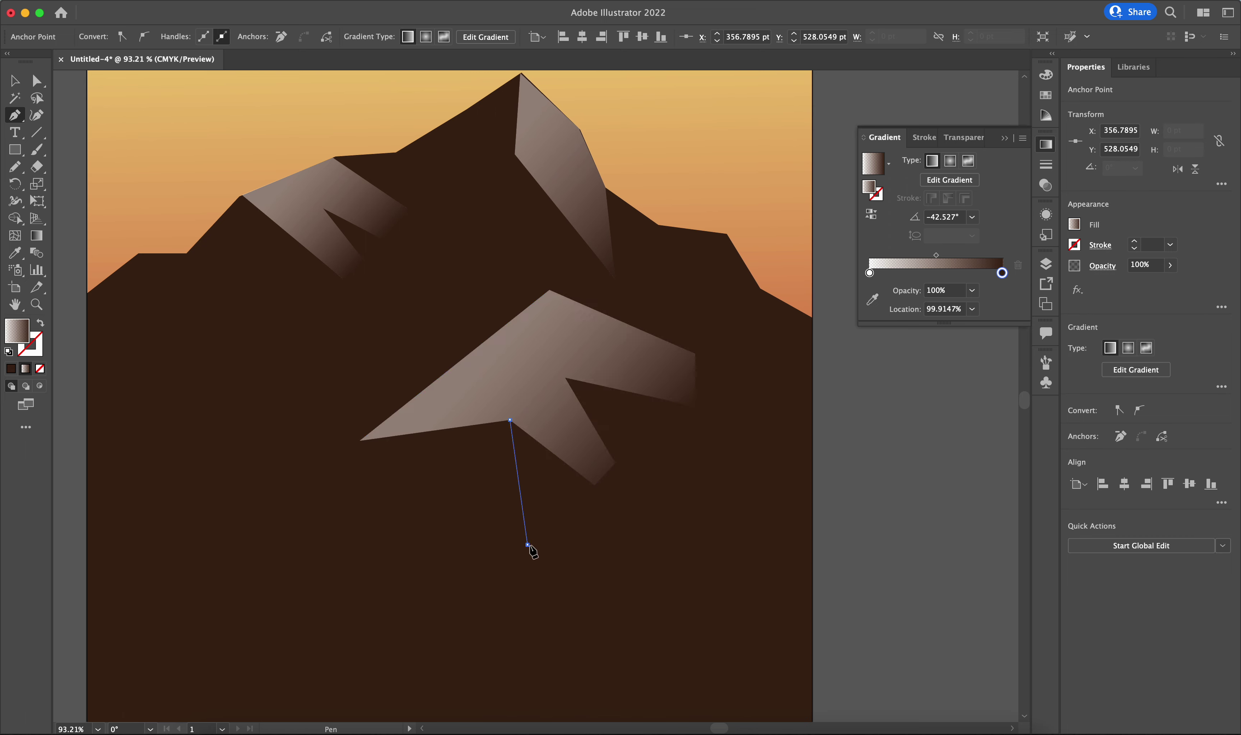
left_click(528, 544)
left_click(461, 519)
left_click(449, 551)
left_click(398, 533)
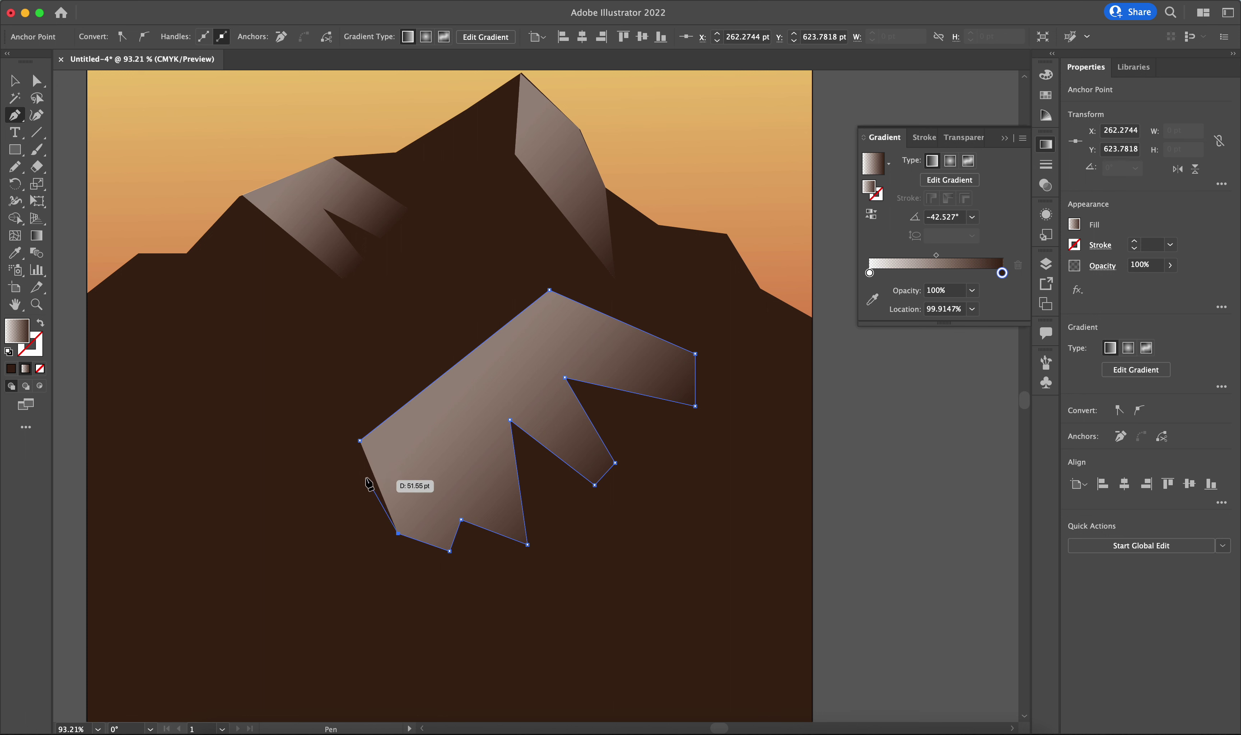
left_click(339, 478)
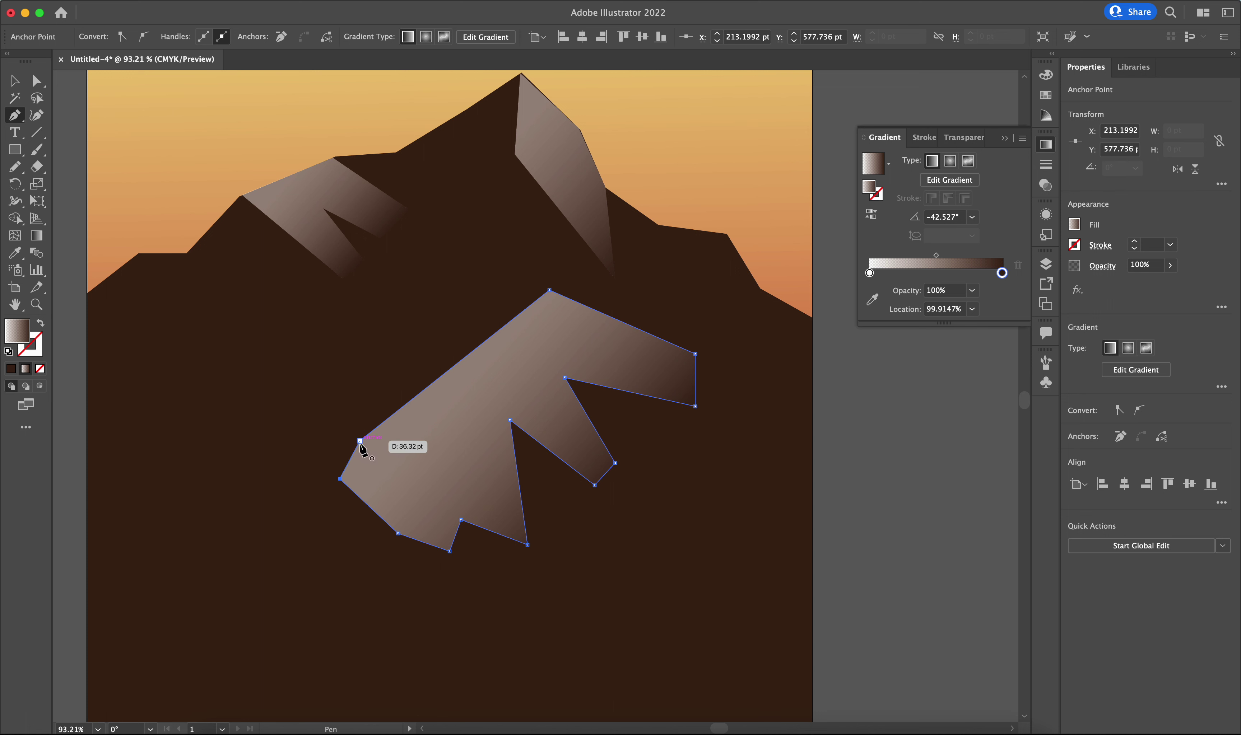
left_click(360, 440)
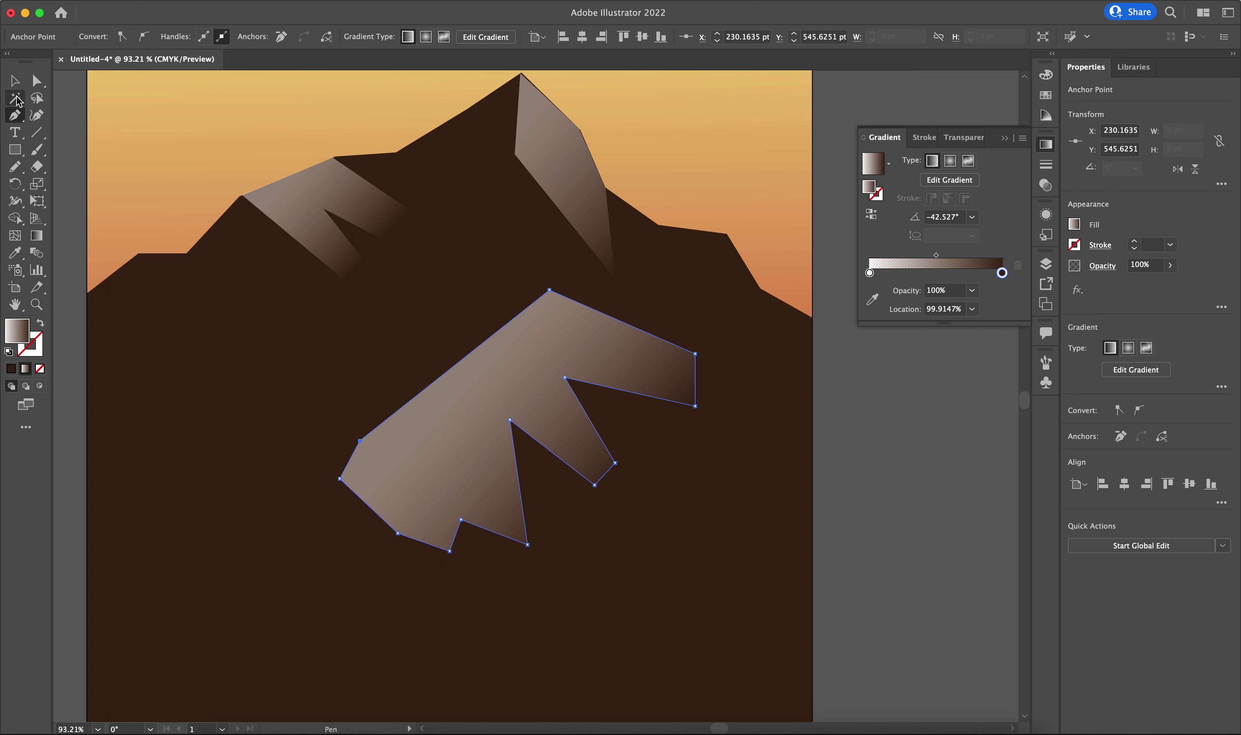
key("v")
left_click(851, 526)
key("super+0")
Zoom in and draw a closed four-point diamond facet on the mountain's right ridge.
scroll(745, 499, "right", 2)
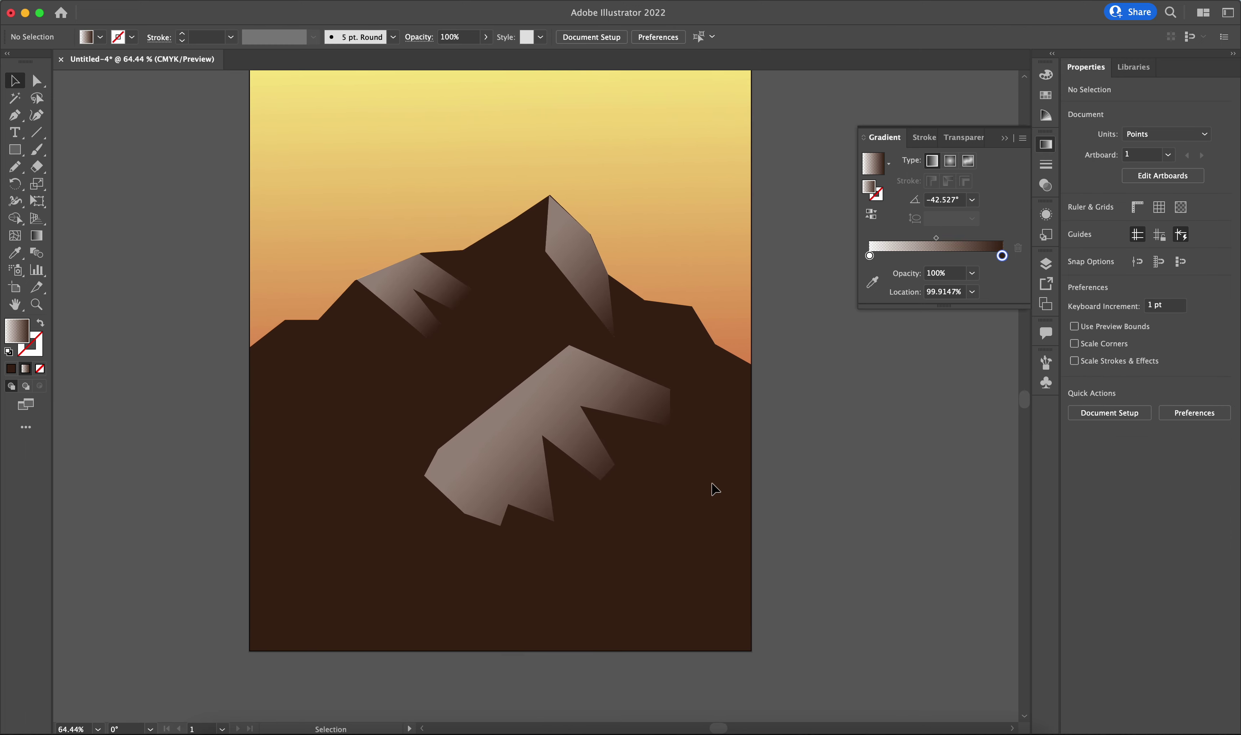
scroll(685, 476, "up", 3)
scroll(614, 380, "up", 5)
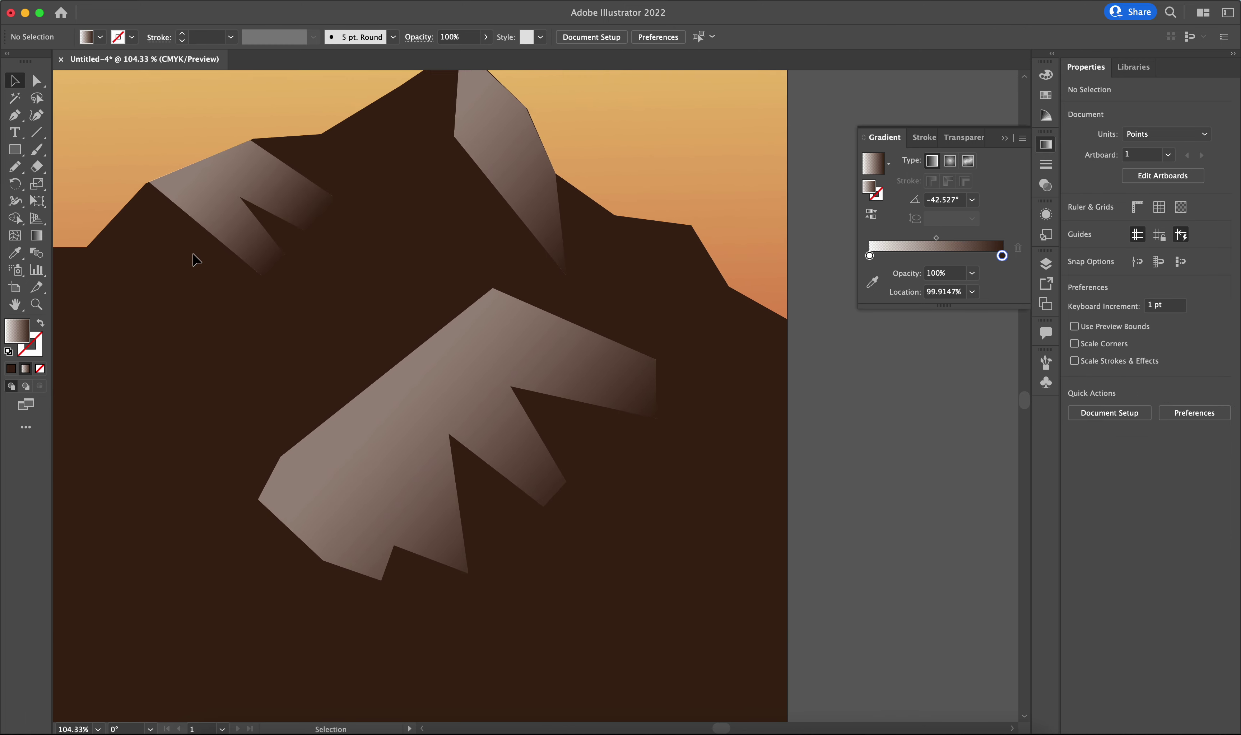
left_click(14, 115)
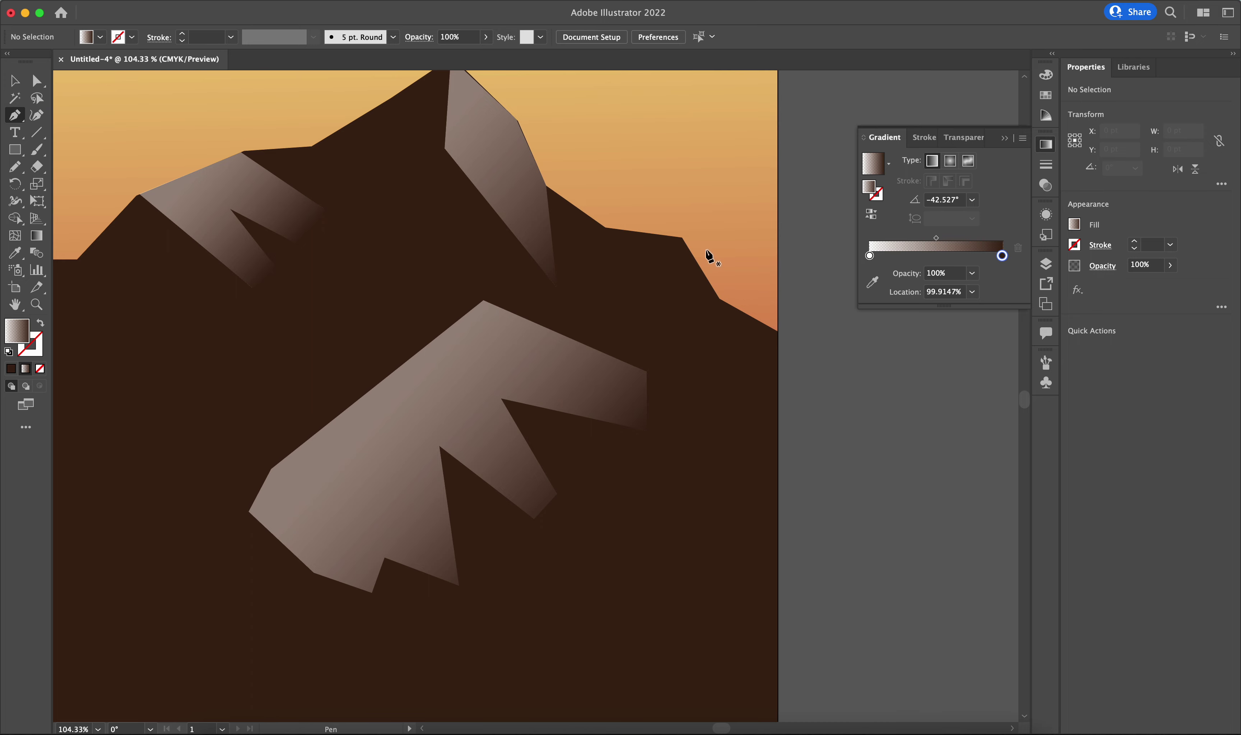
scroll(709, 257, "up", 3)
left_click(665, 234)
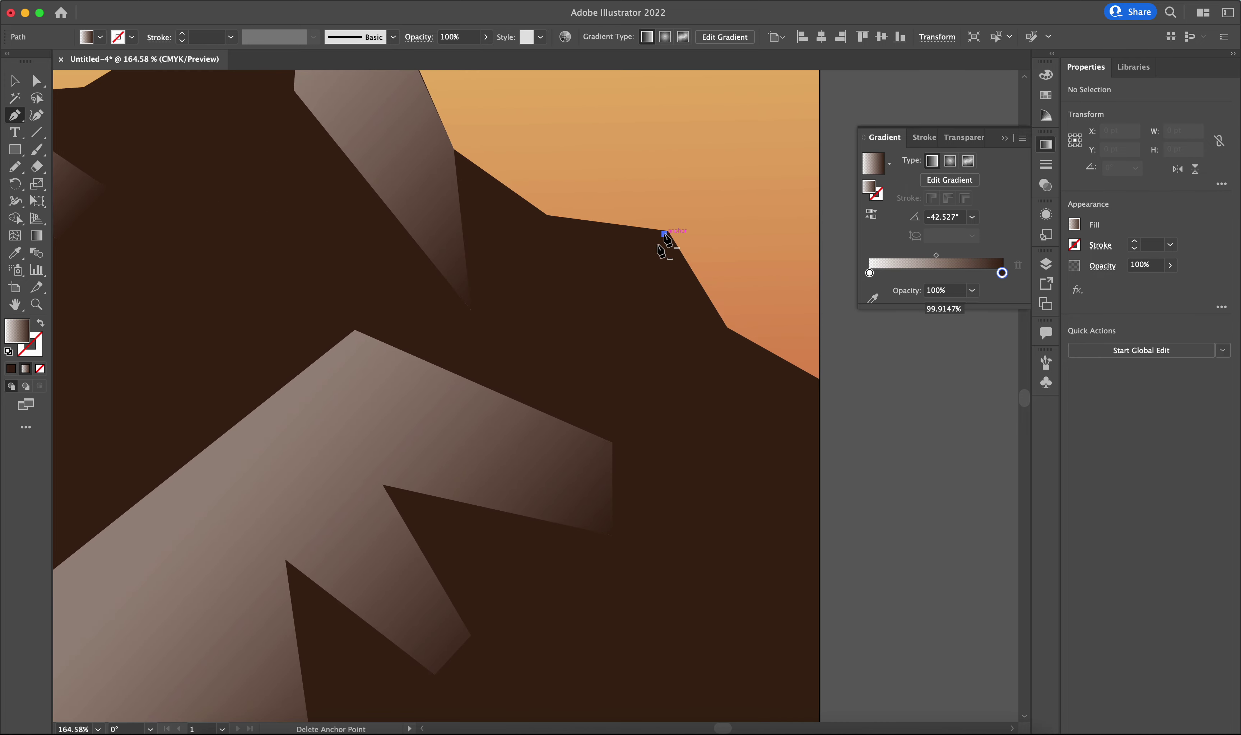
left_click(598, 301)
left_click(682, 419)
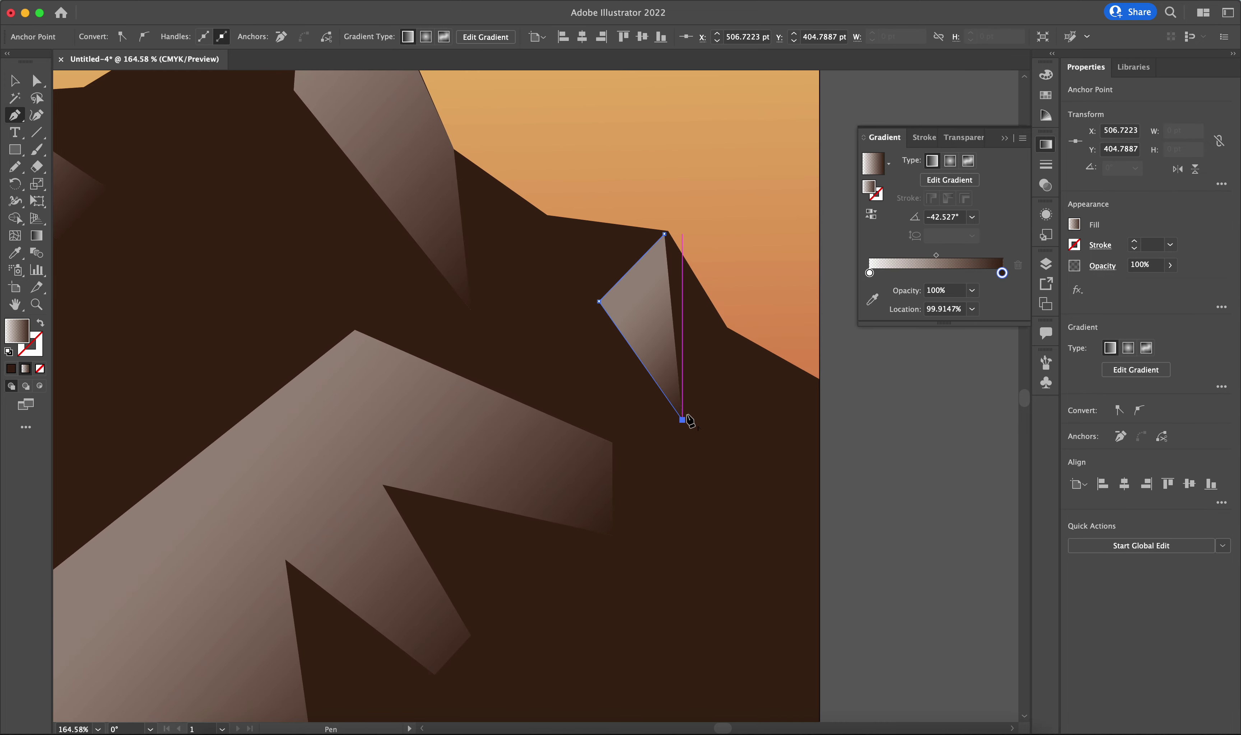
left_click(708, 334)
left_click(664, 235)
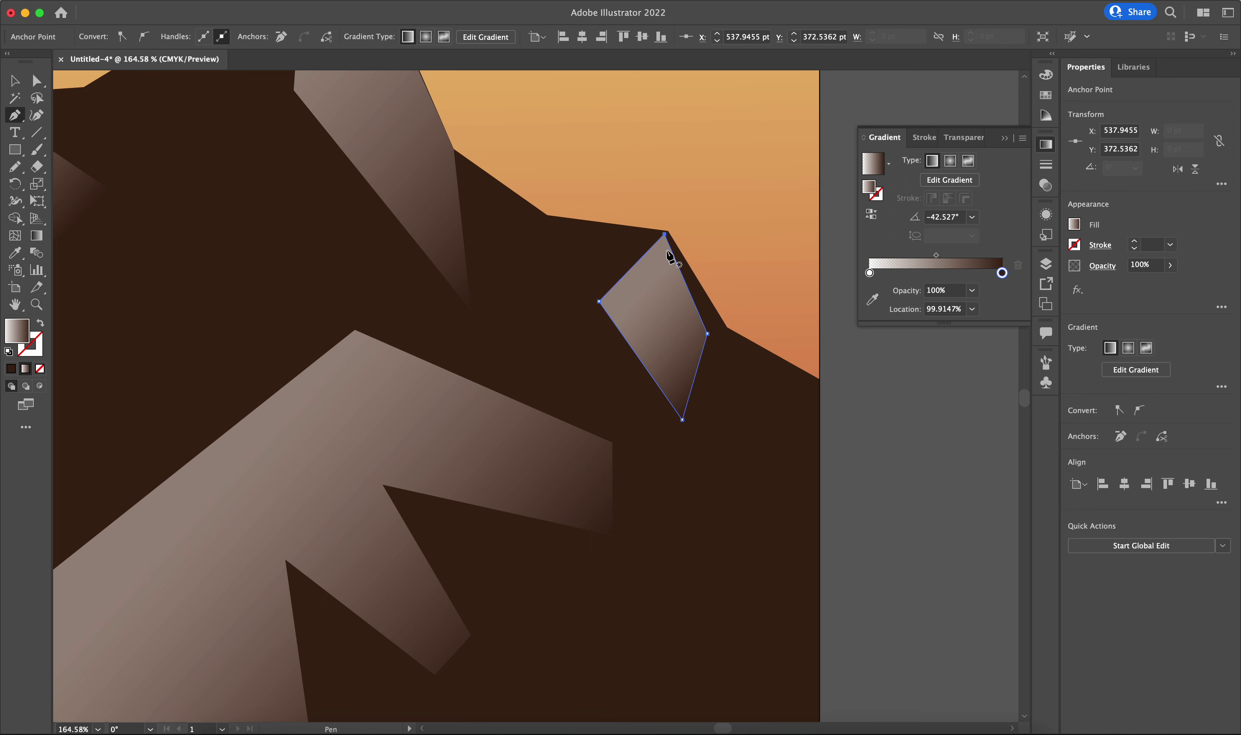
key("v")
left_click(855, 377)
key("super+0")
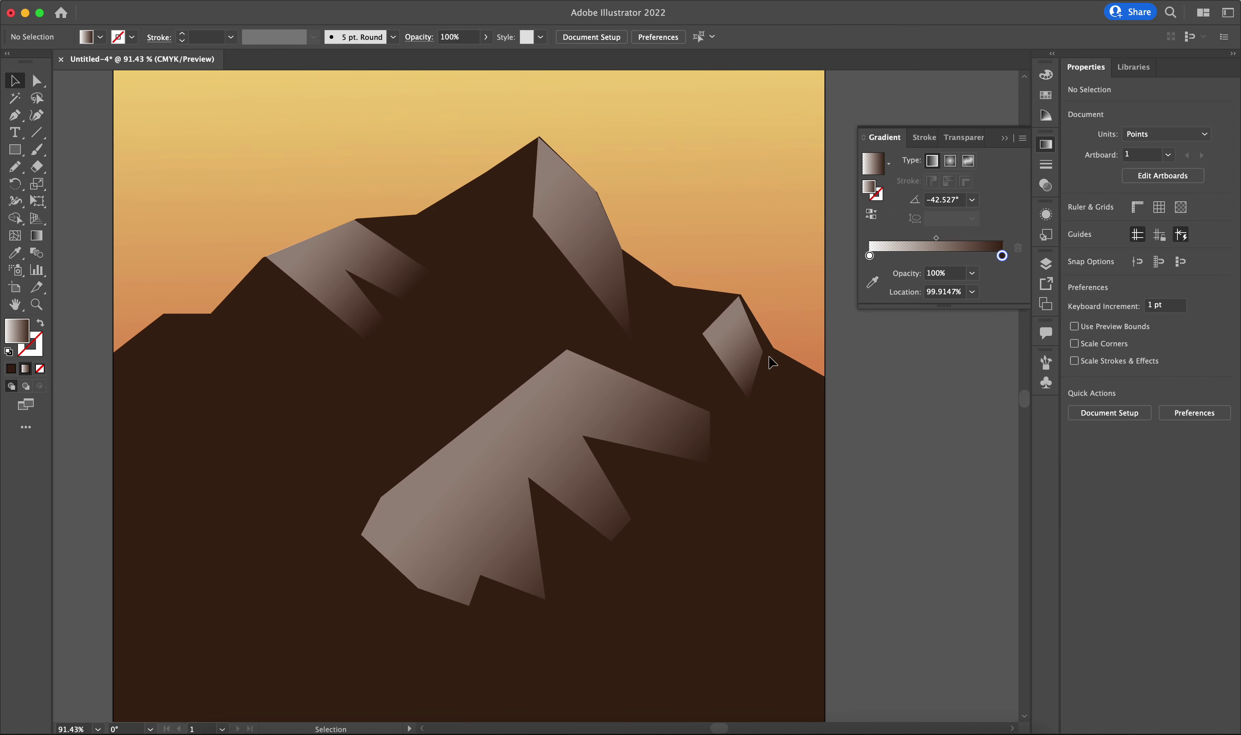
Rotate the small facet to follow the ridge slope and nudge it onto the ridge edge.
left_click_drag(721, 327, 728, 362)
scroll(725, 326, "up", 5)
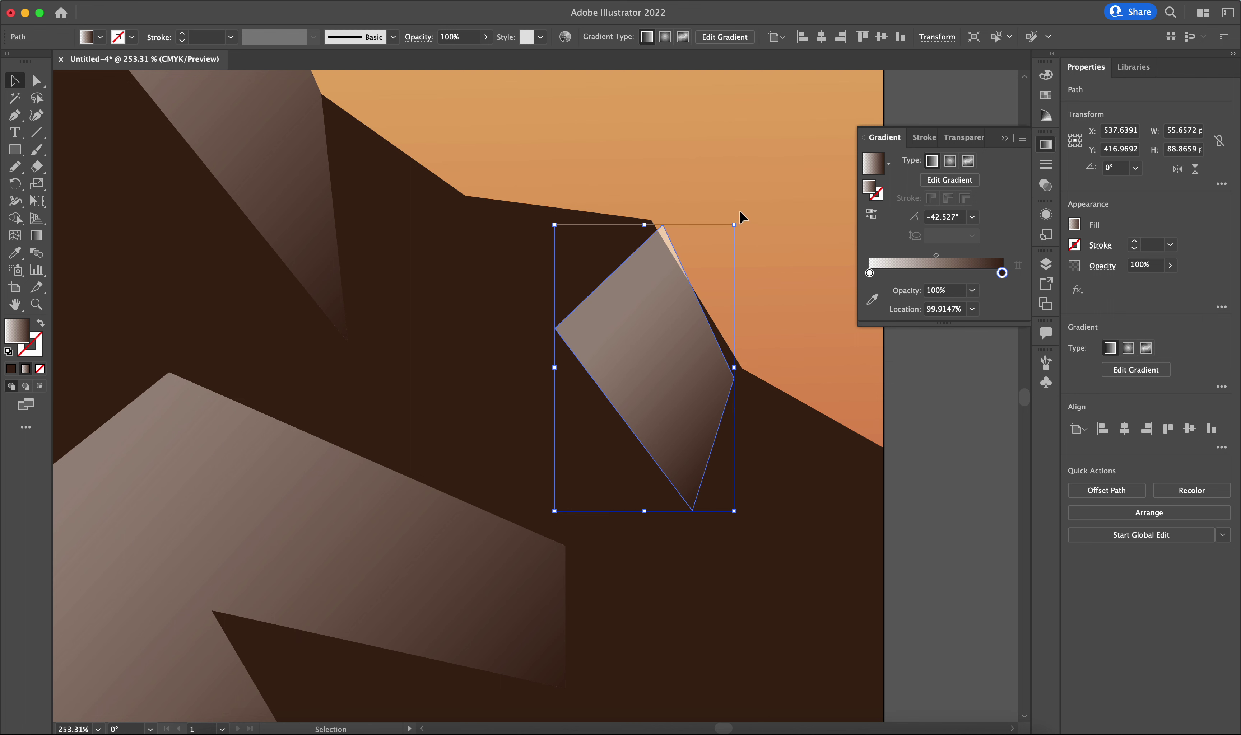
left_click_drag(742, 217, 731, 215)
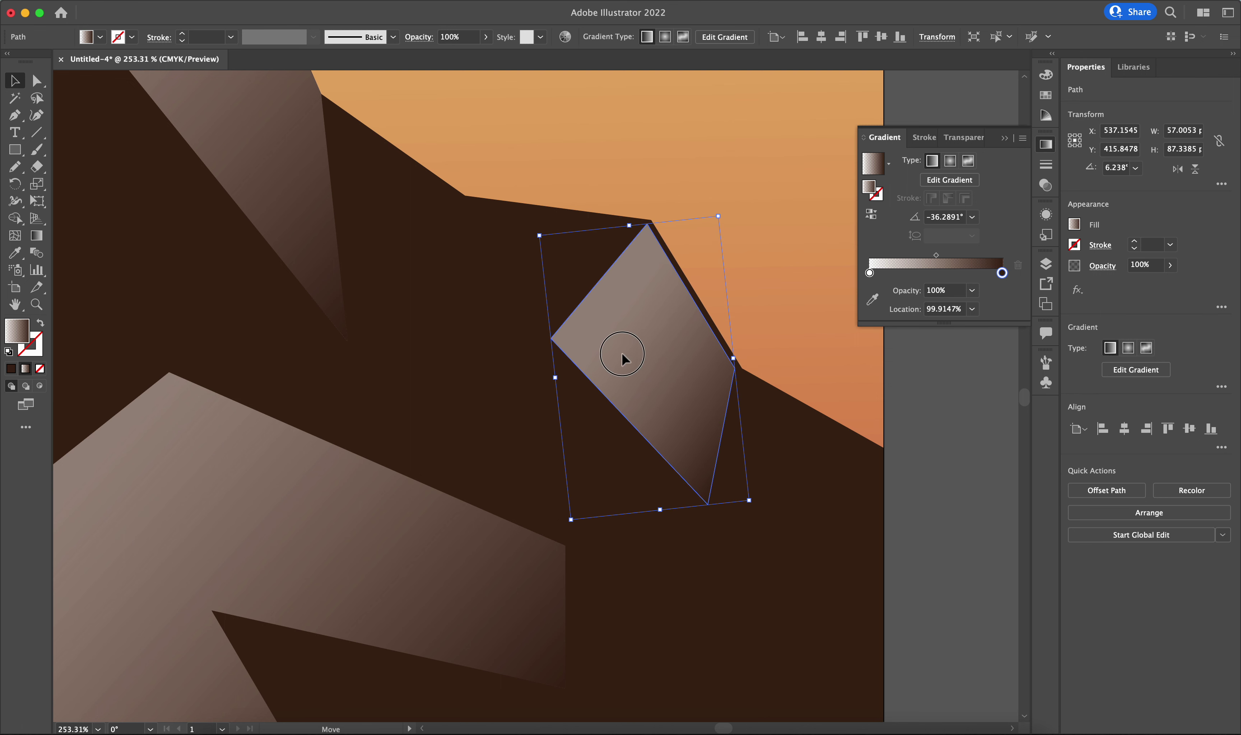
left_click_drag(623, 355, 623, 360)
Deselect, refit the artboard, close the Gradient panel and show the Layers panel with the facet paths.
left_click(930, 463)
scroll(930, 462, "down", 6)
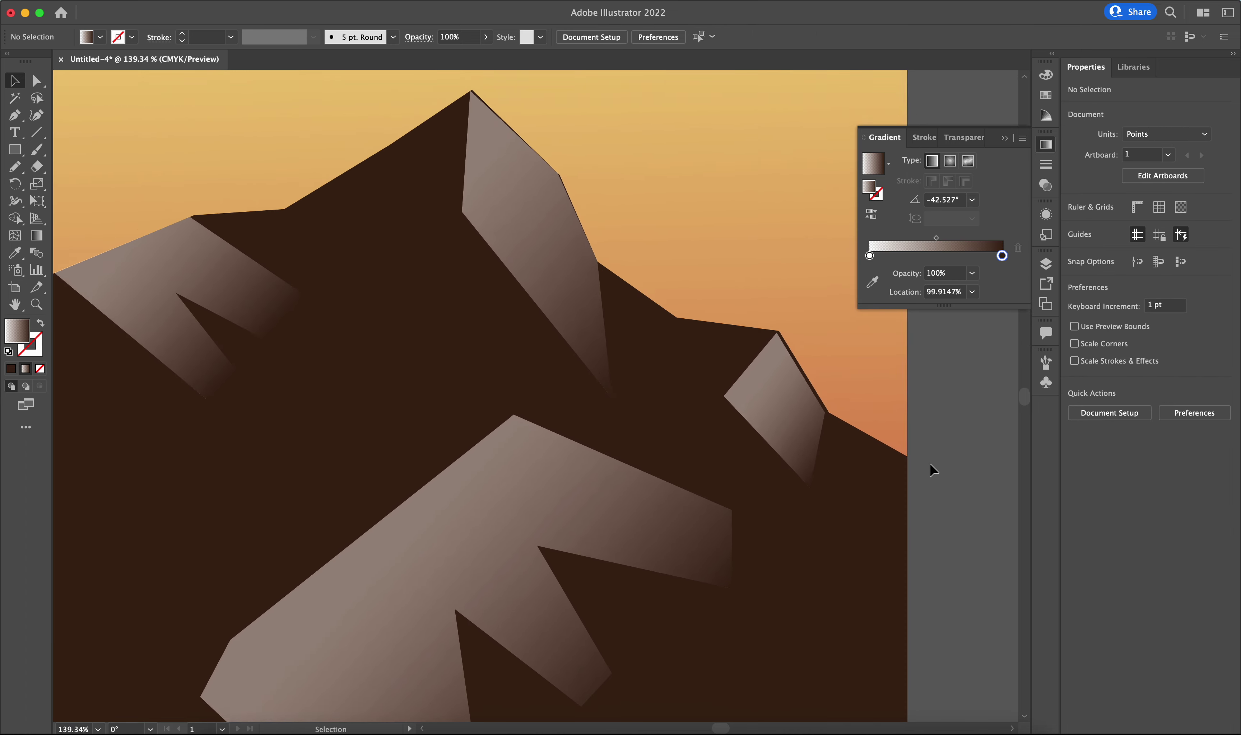
scroll(841, 446, "down", 3)
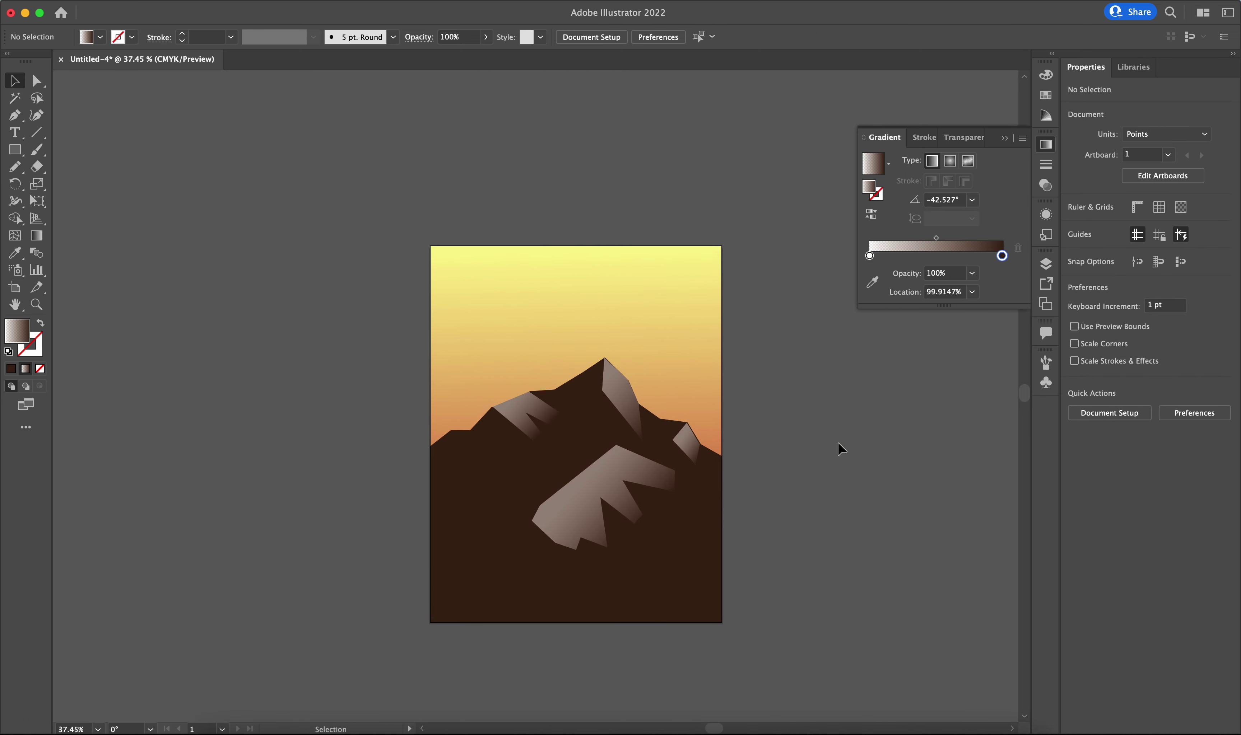
scroll(708, 425, "up", 2)
scroll(708, 425, "left", 2)
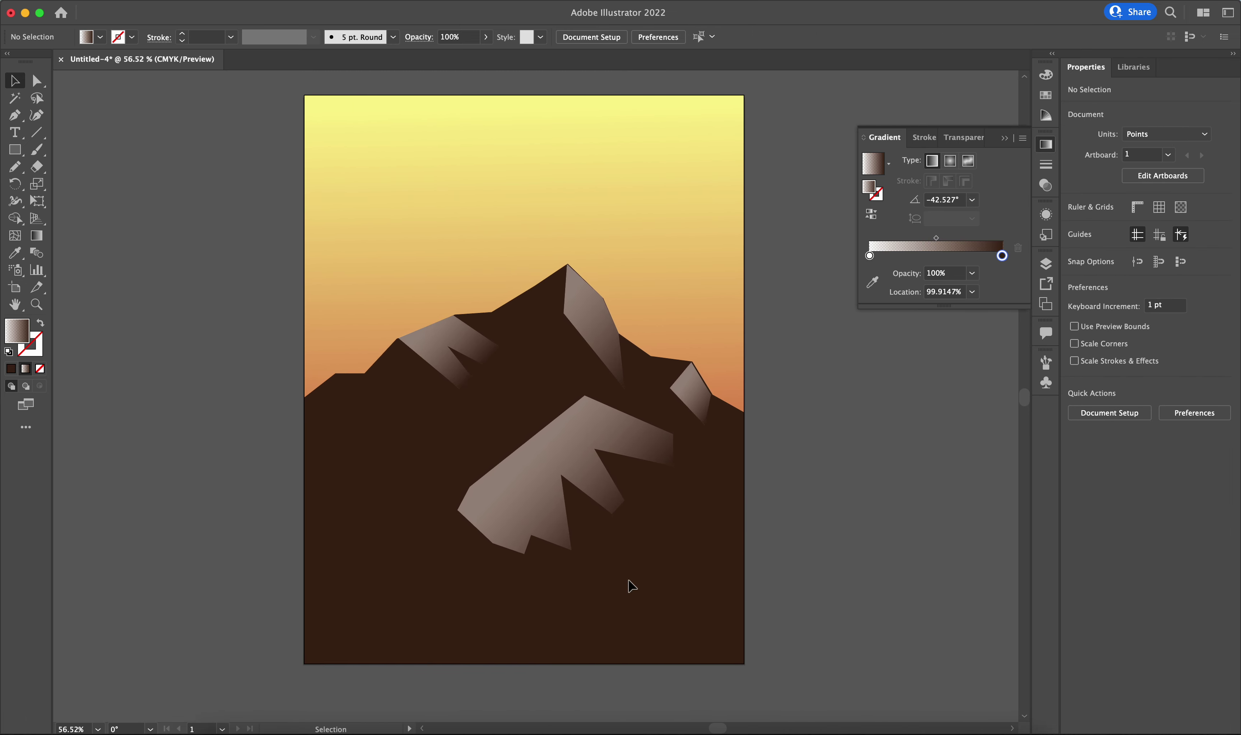
scroll(576, 401, "up", 1)
scroll(575, 401, "right", 1)
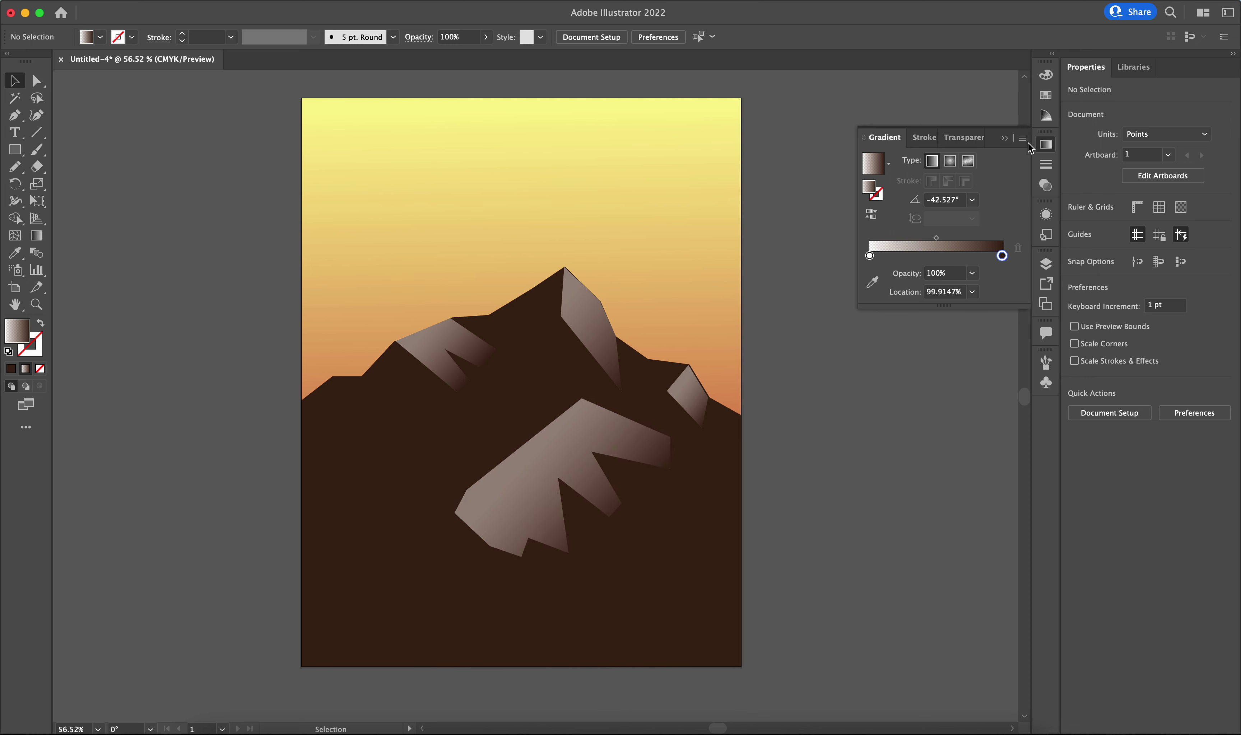
left_click(1004, 138)
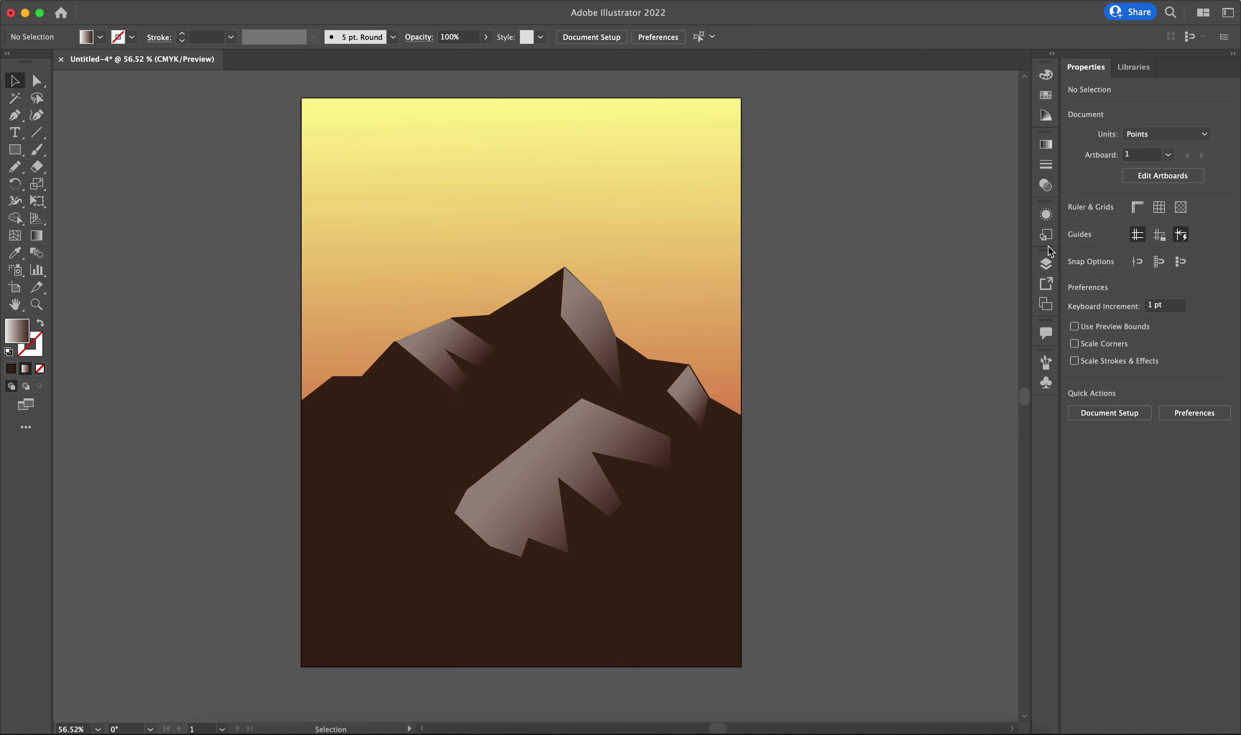
left_click(1052, 266)
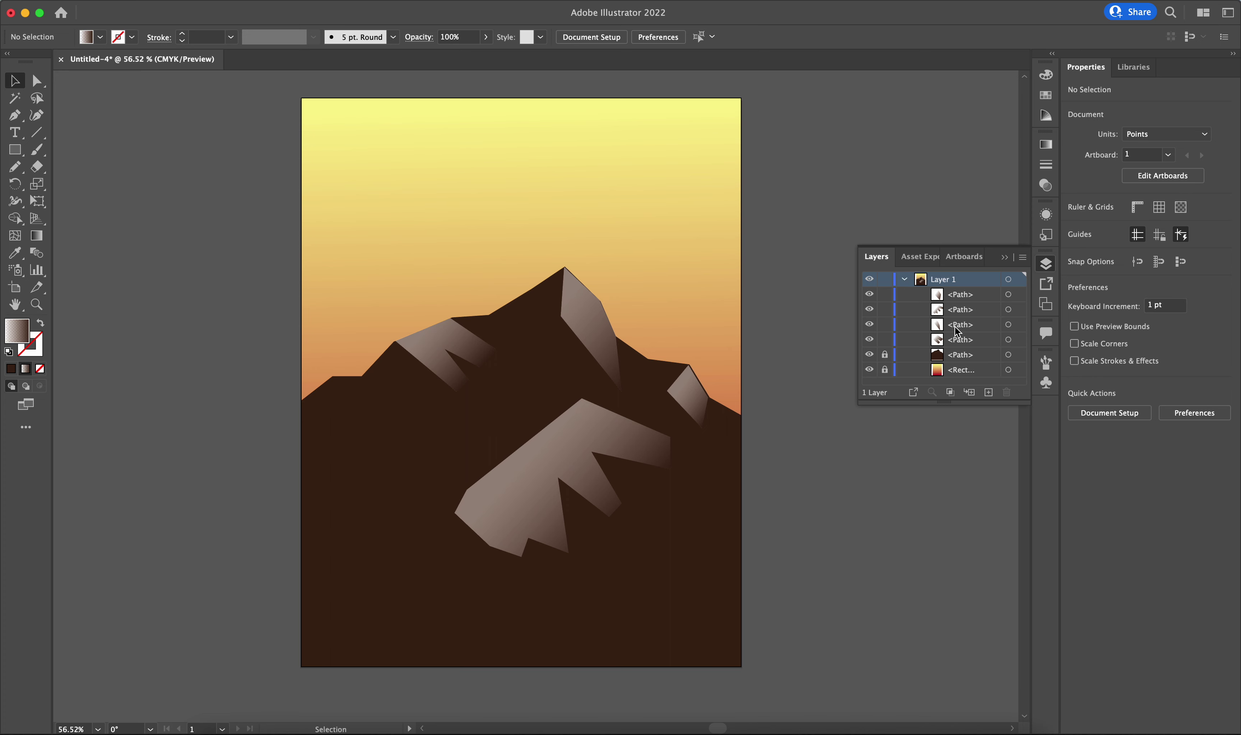
Unlock the background in Layers, select the sky rectangle and bring up its gradient settings.
left_click(885, 354)
left_click(633, 237)
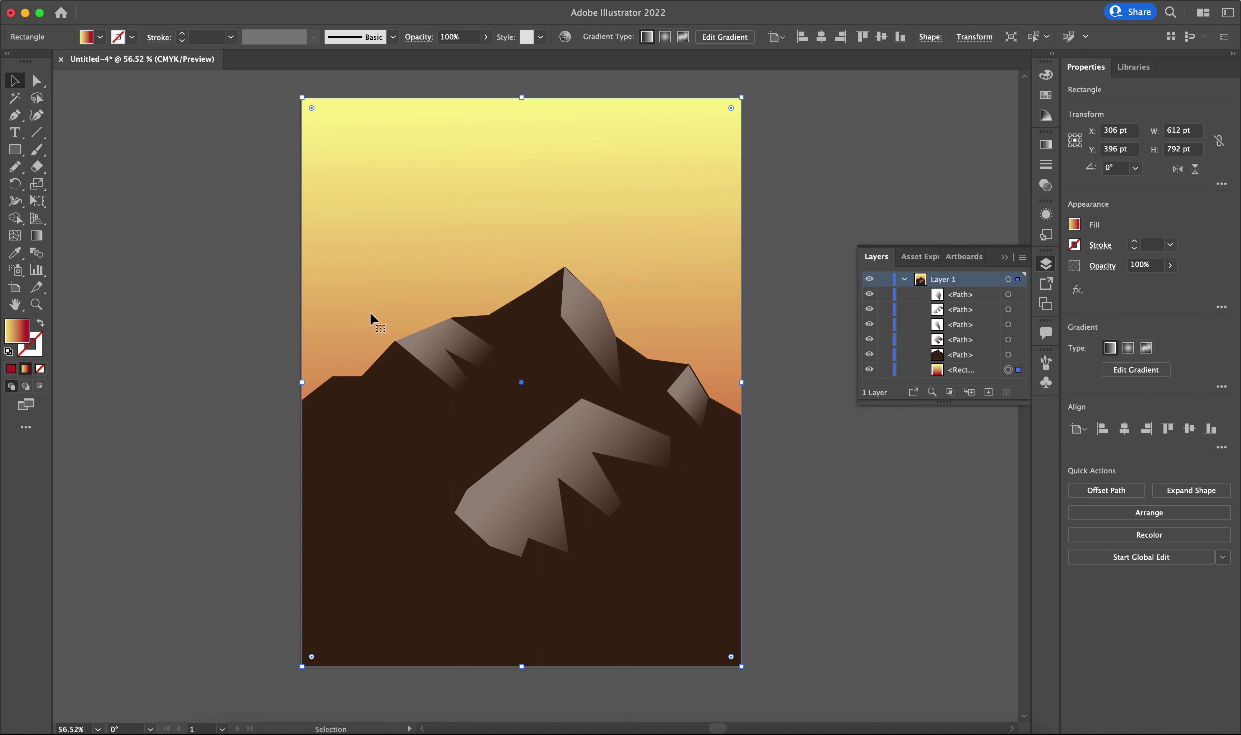
left_click(1046, 145)
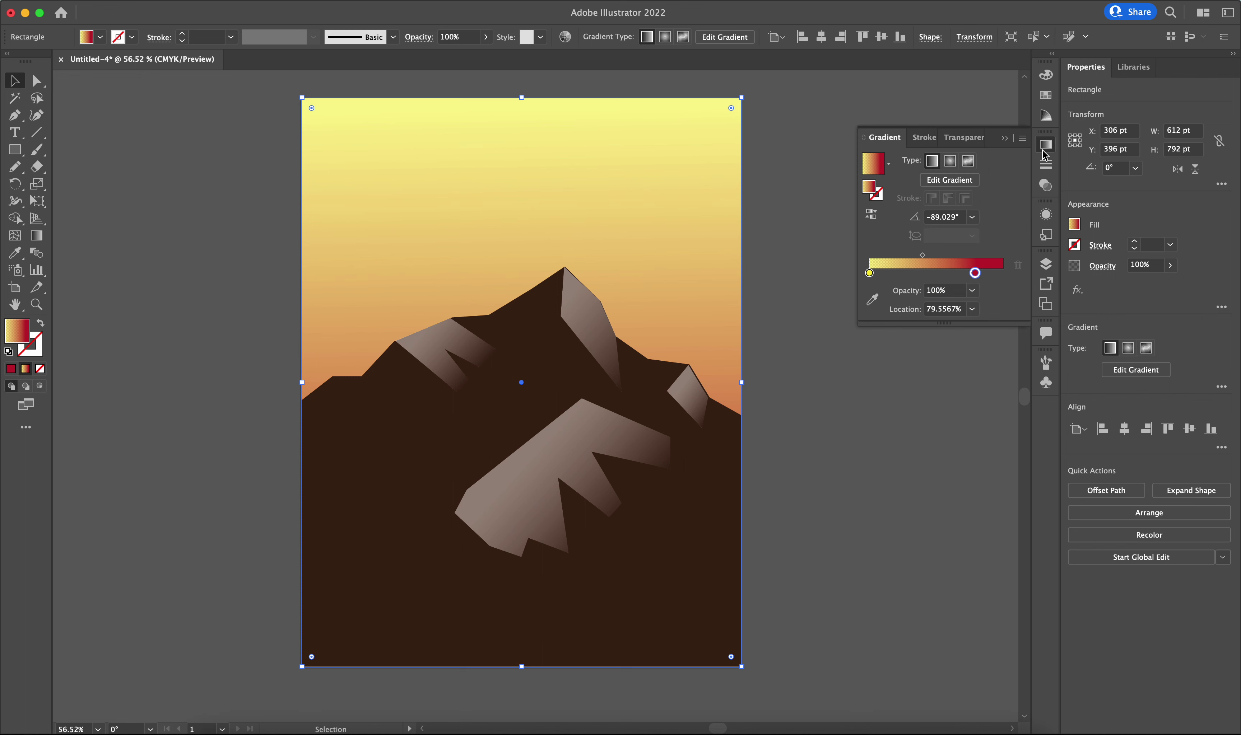
Change the sky gradient's red bottom stop to a dark navy swatch, then close the panel and deselect.
double_click(976, 274)
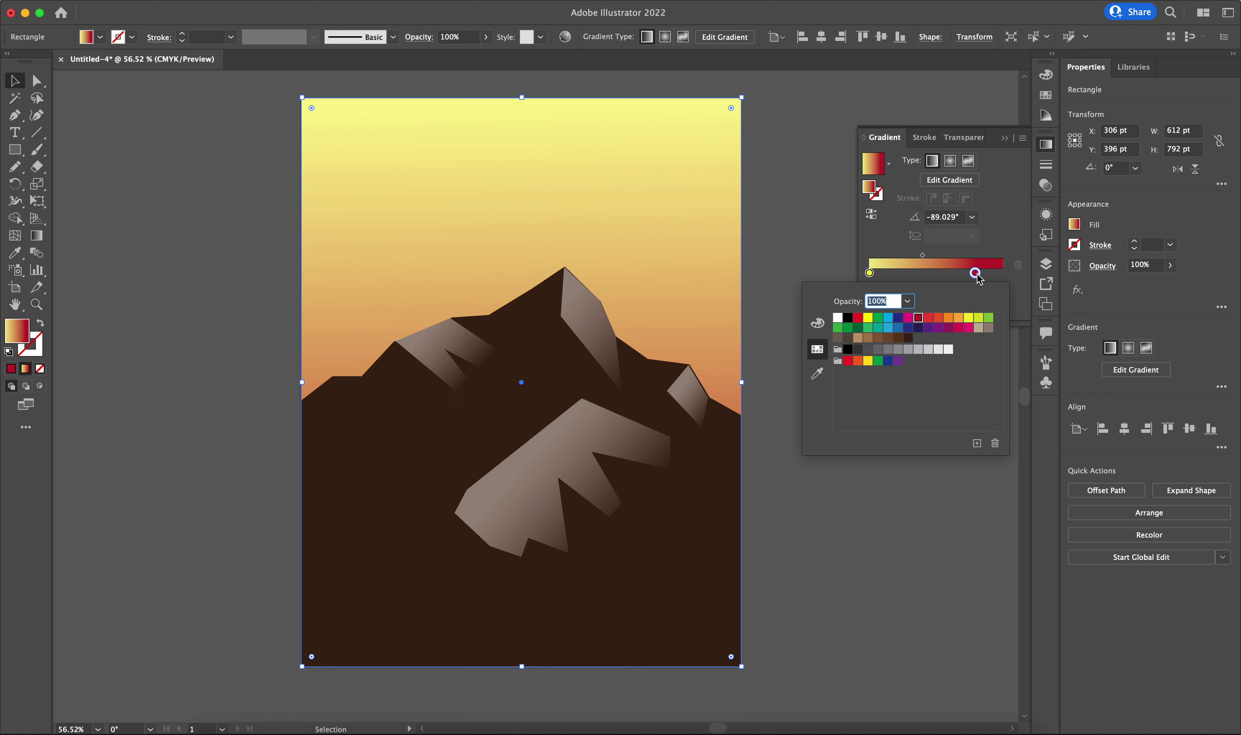
key("Escape")
double_click(976, 273)
left_click(918, 328)
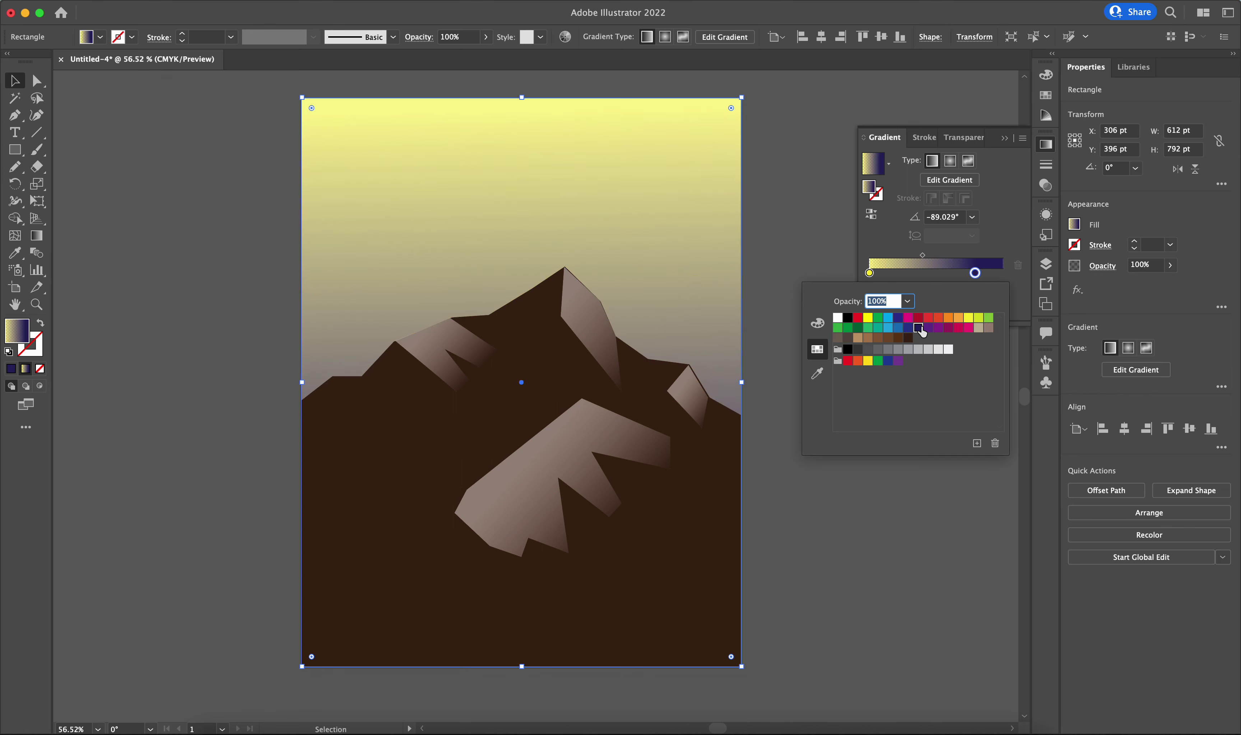
key("Escape")
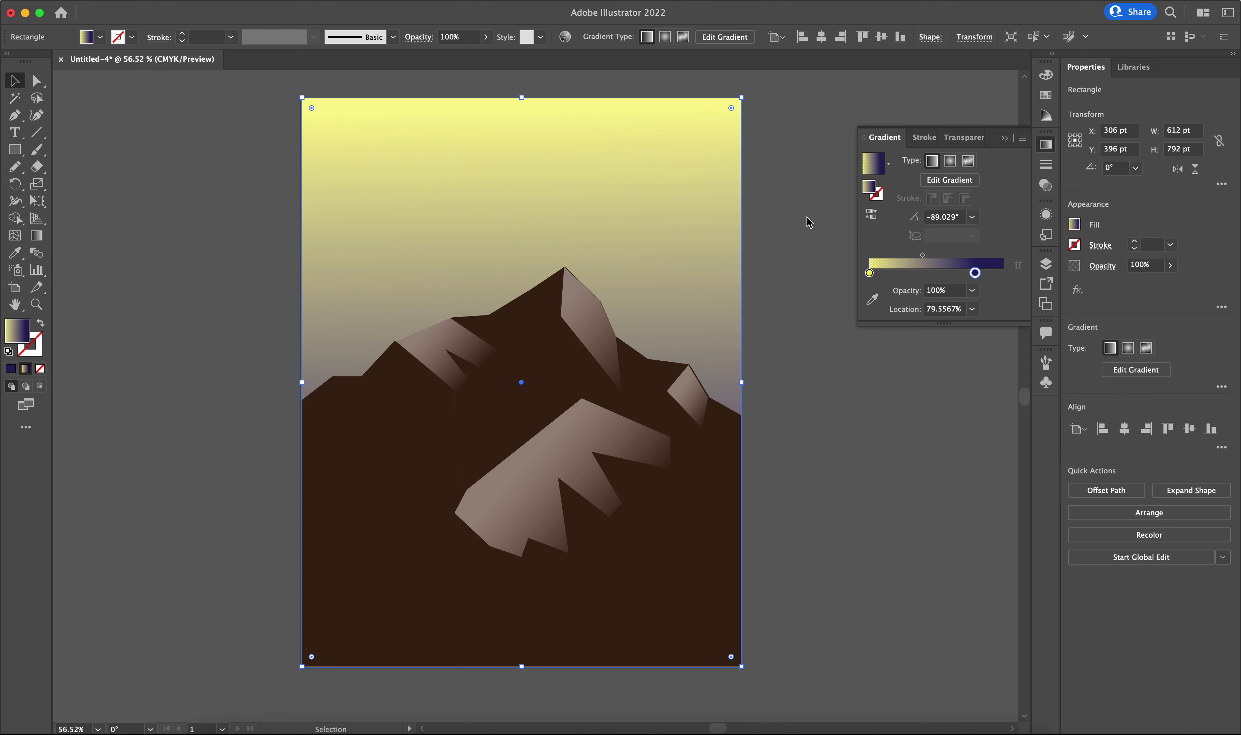
left_click(1003, 138)
left_click(819, 230)
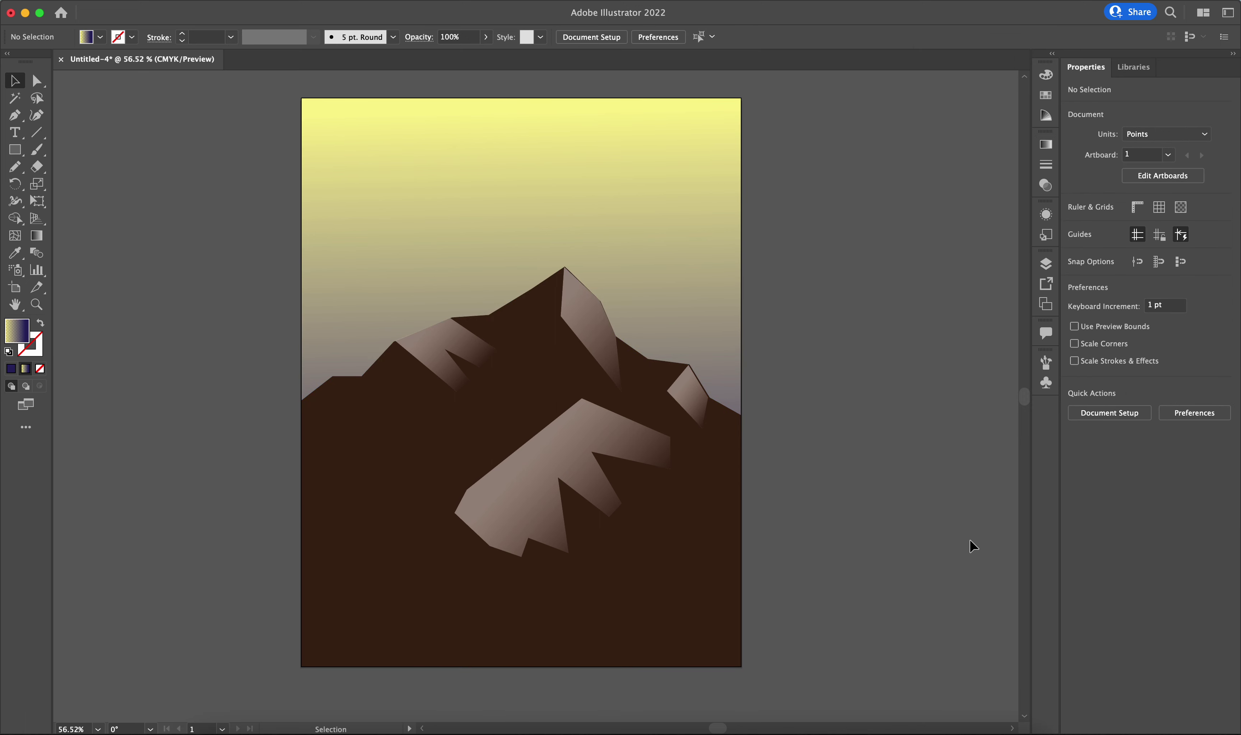
scroll(795, 363, "down", 3)
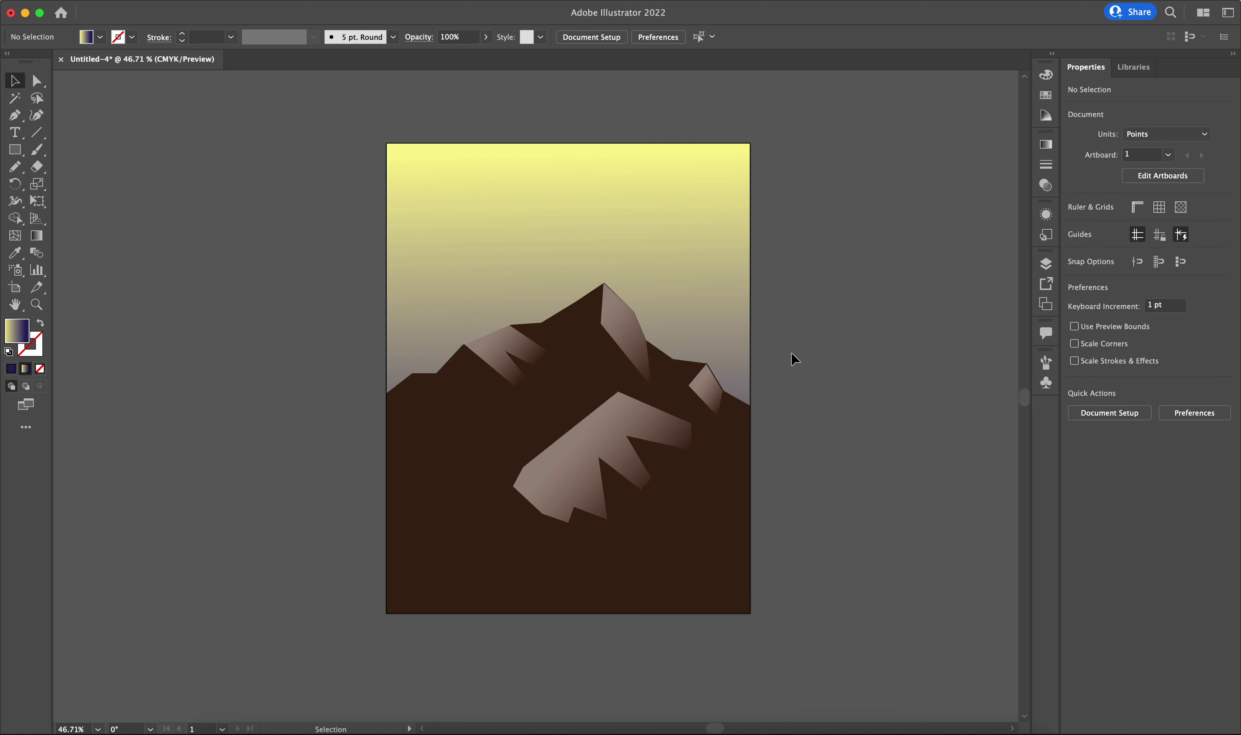
scroll(729, 400, "up", 2)
scroll(687, 421, "down", 1)
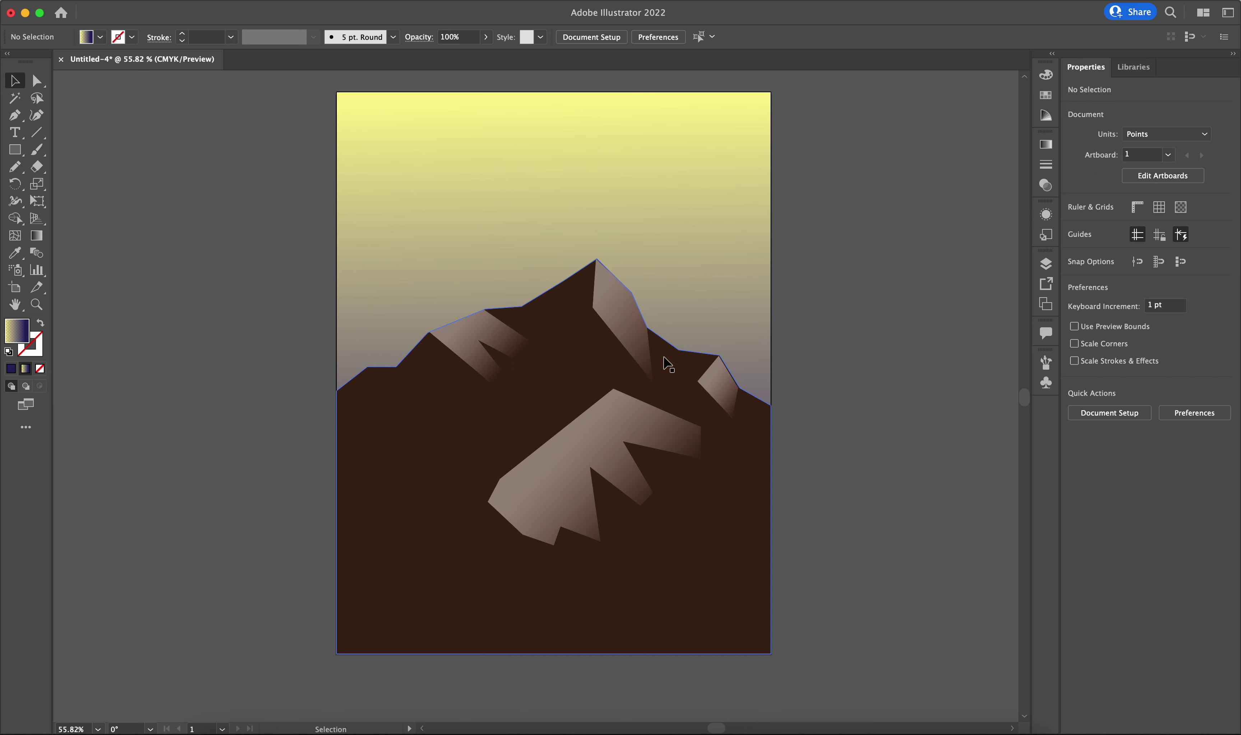